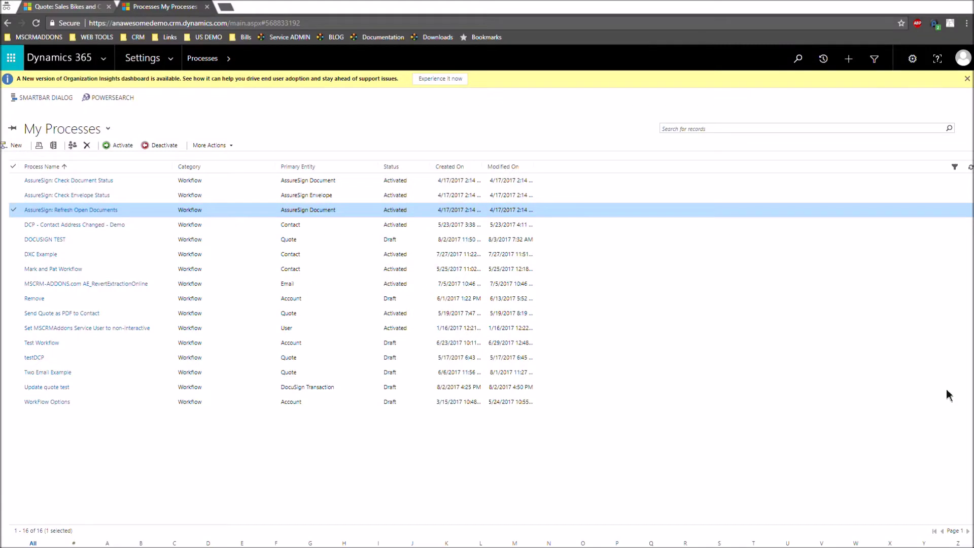
pyautogui.click(76, 6)
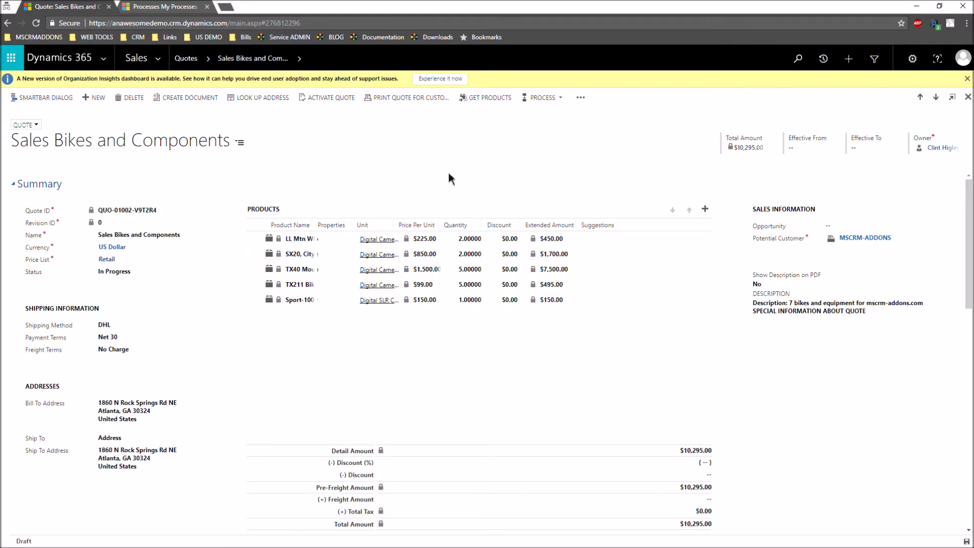
pyautogui.click(172, 9)
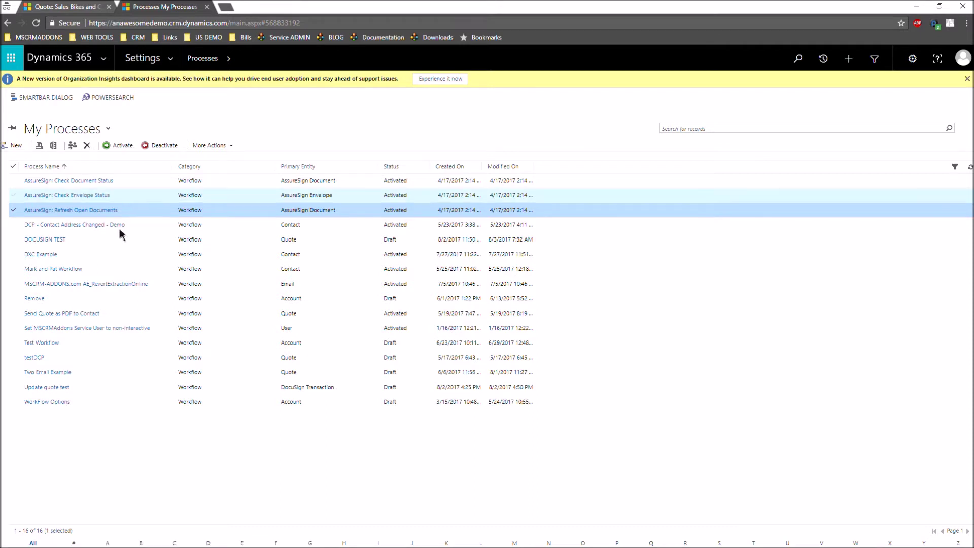
# Step: Create a new blank background workflow process named Quote Docusign for the Quote entity
pyautogui.click(12, 146)
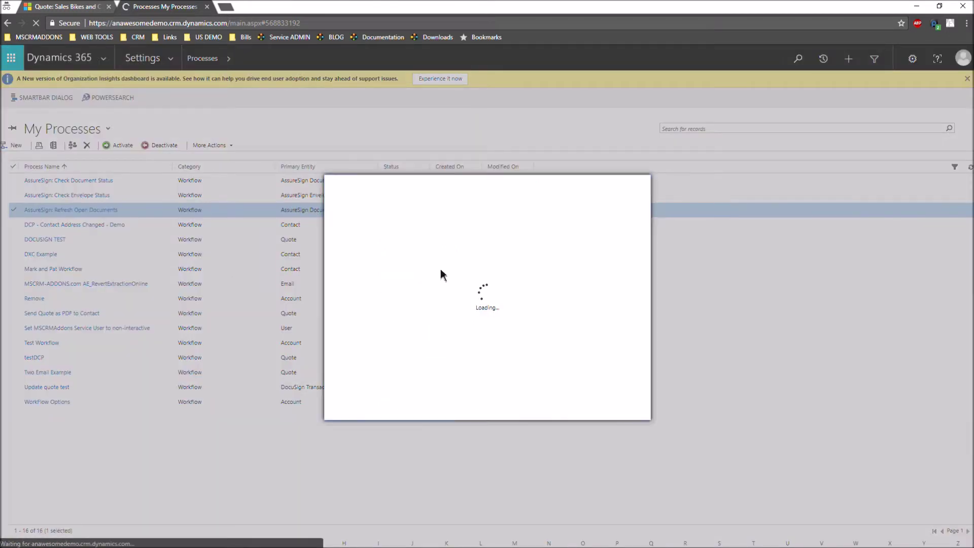
pyautogui.click(400, 221)
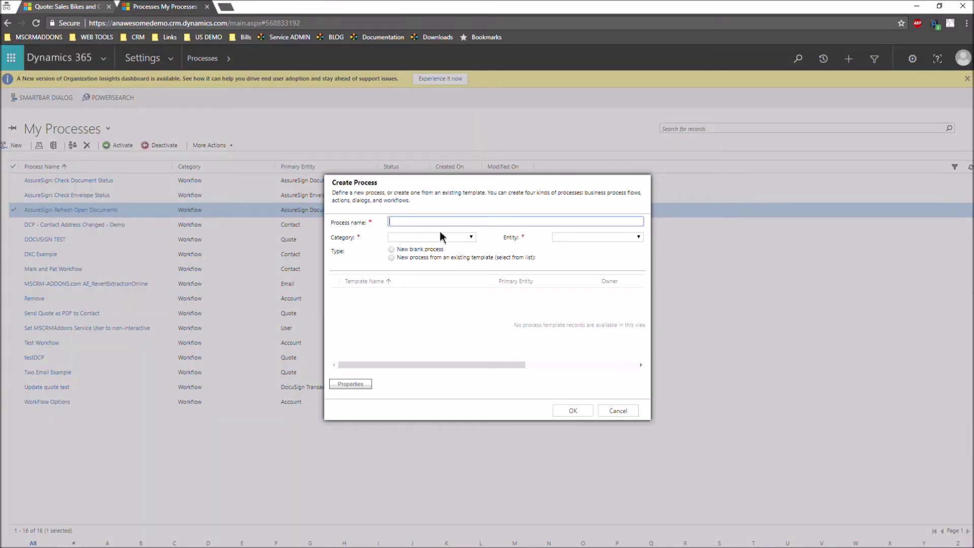
pyautogui.write('D')
pyautogui.press('BackSpace')
pyautogui.write('Quote Docusign')
pyautogui.click(468, 239)
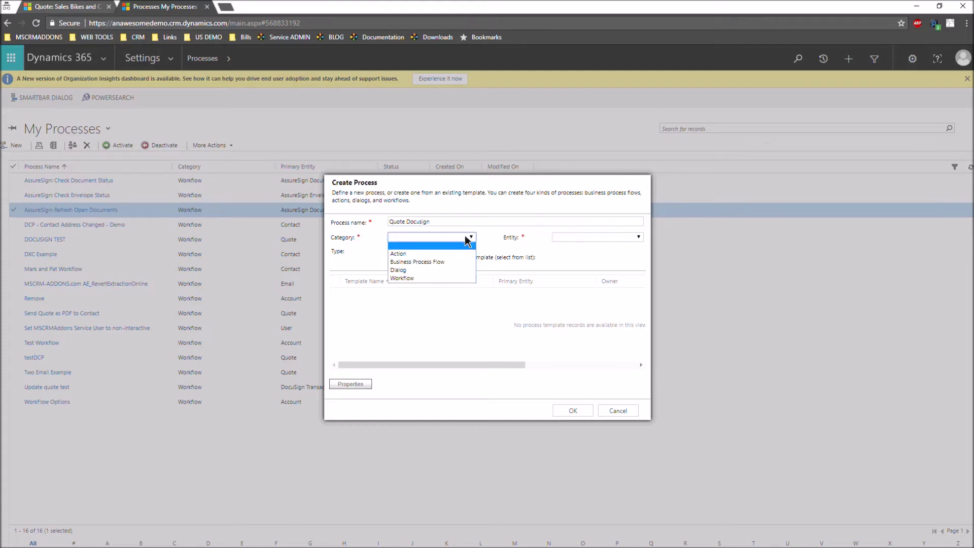
pyautogui.click(445, 277)
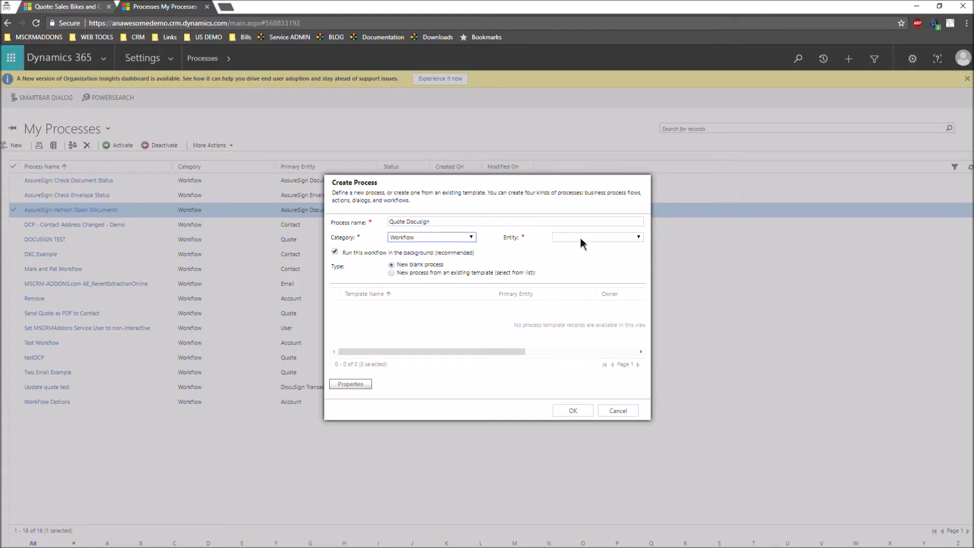
pyautogui.click(596, 237)
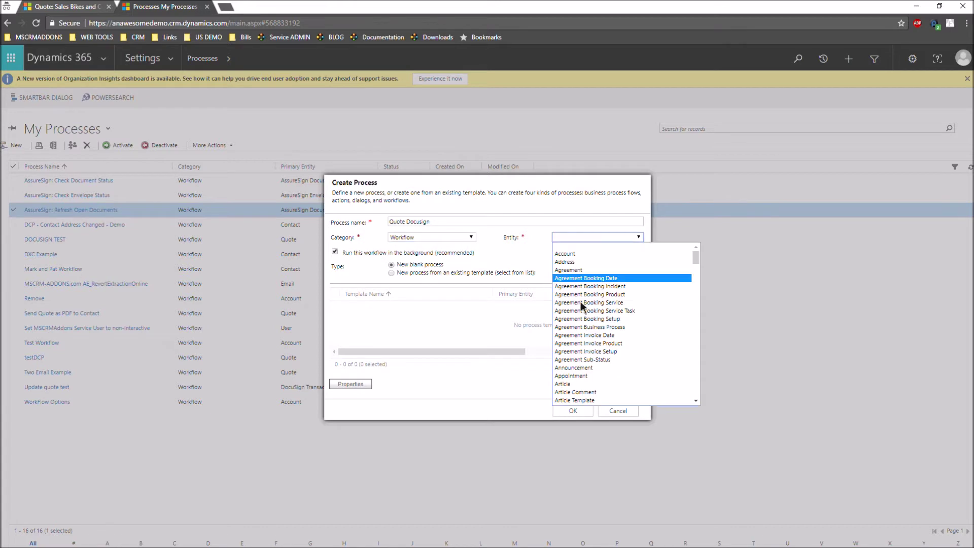
pyautogui.scroll(-6, 612, 327)
pyautogui.scroll(-10, 611, 322)
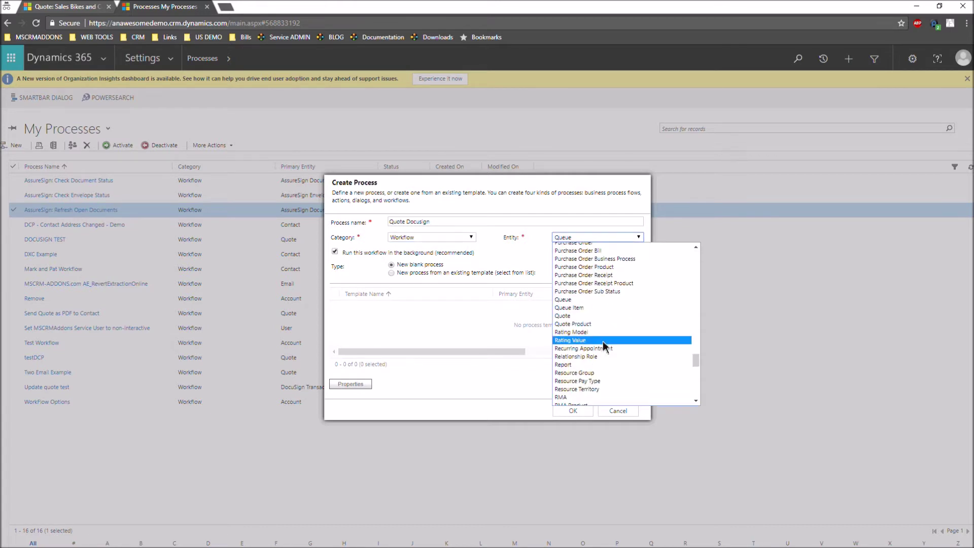
pyautogui.click(592, 315)
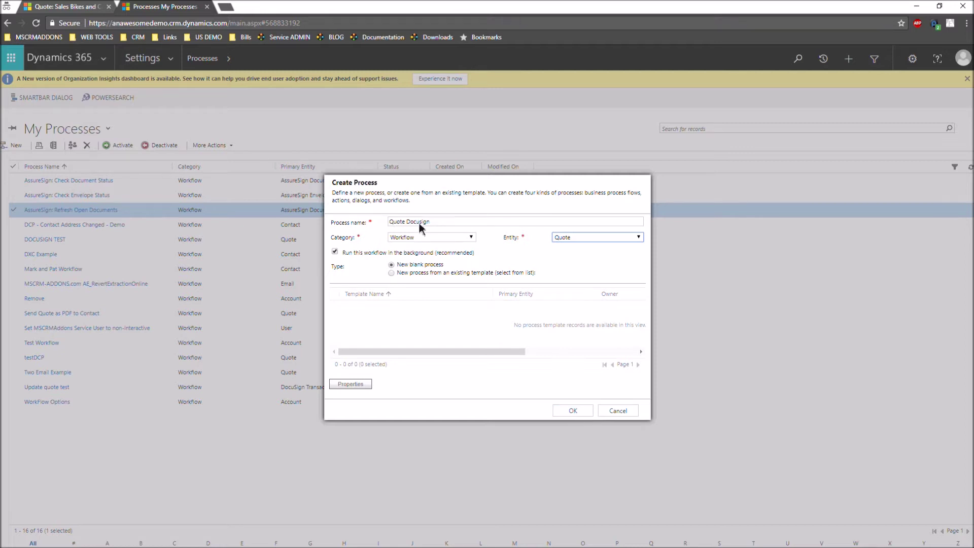
pyautogui.click(576, 410)
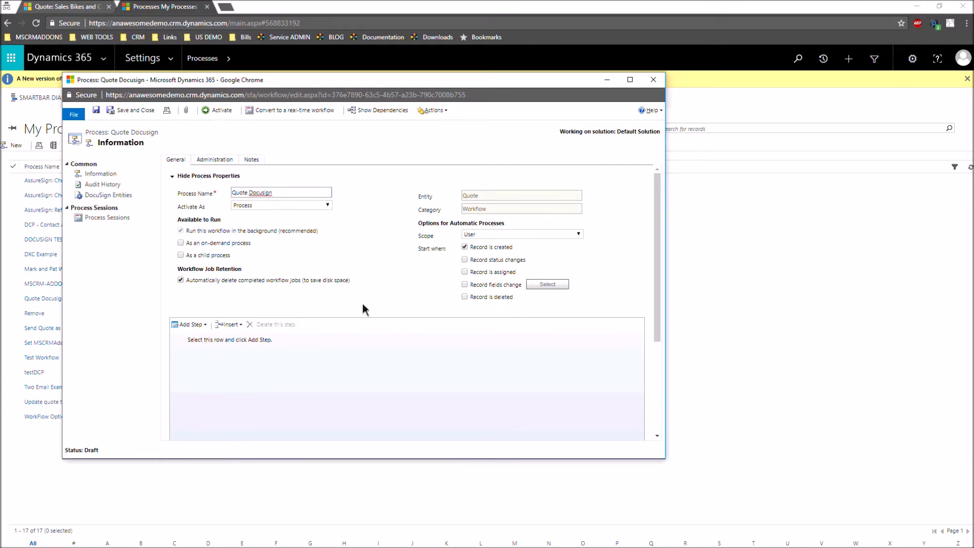
# Step: Add a Create Record step to the workflow and describe it as Create Document
pyautogui.doubleClick(345, 79)
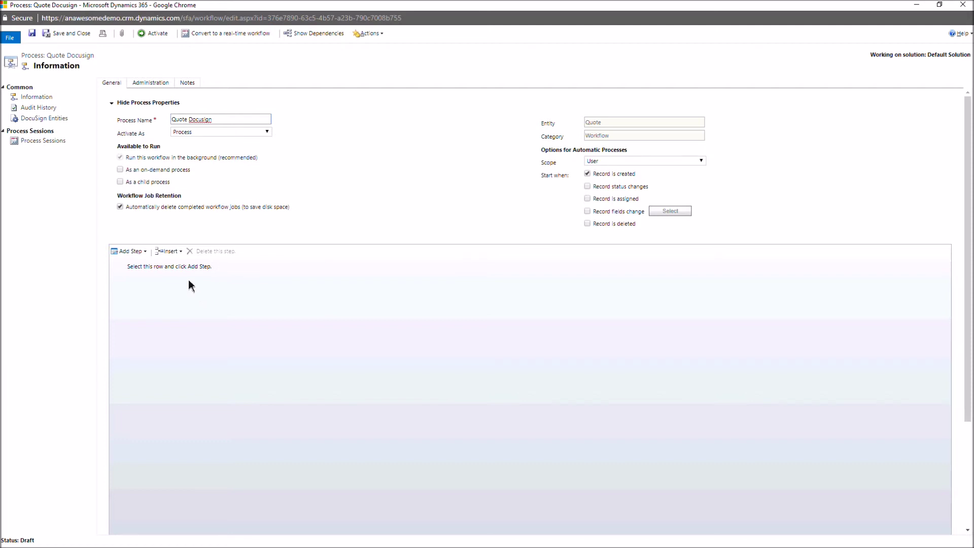
pyautogui.click(142, 253)
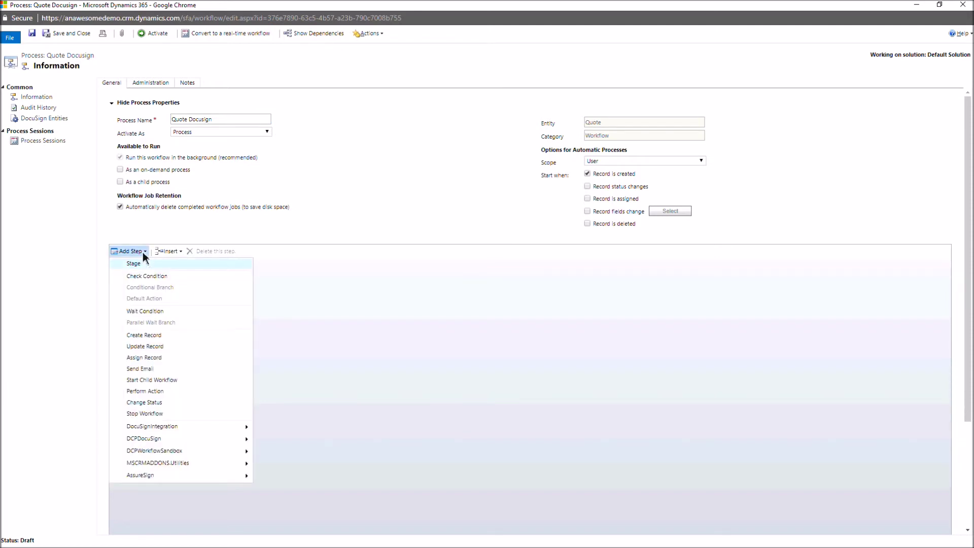
pyautogui.click(154, 336)
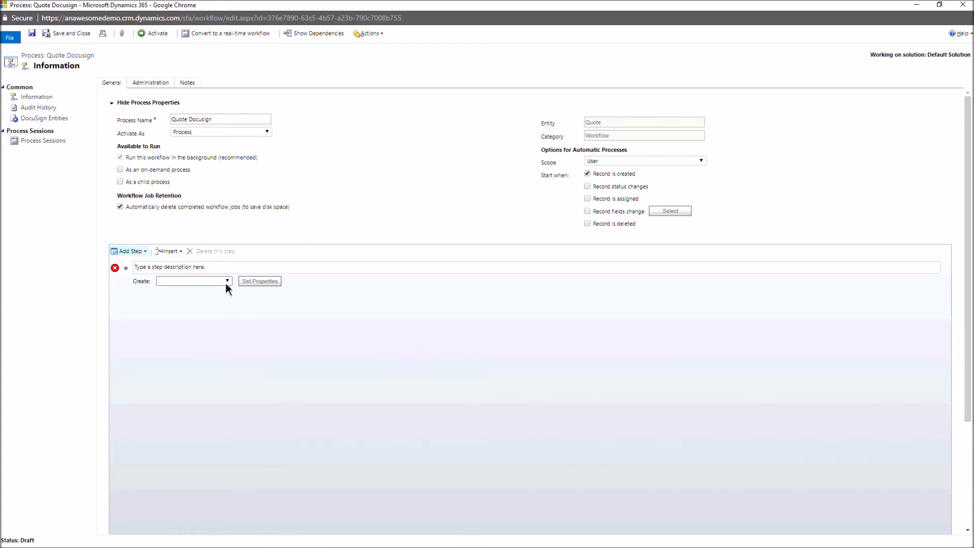
pyautogui.click(214, 269)
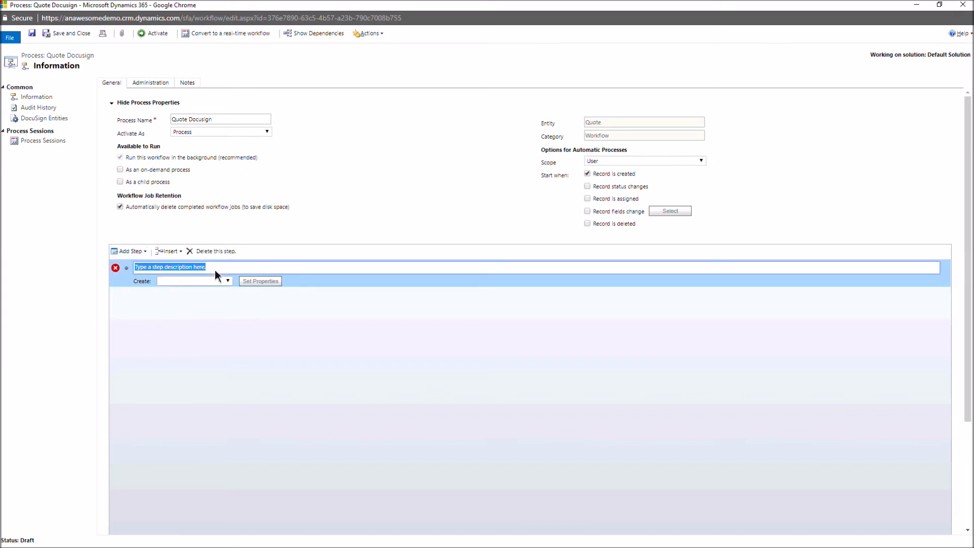
pyautogui.write('Create ')
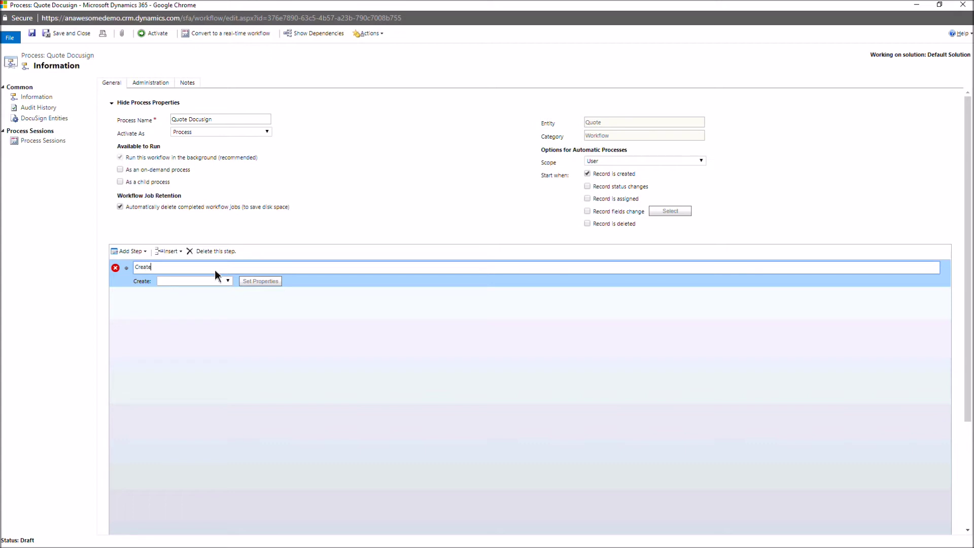
pyautogui.write('Document')
# Step: Set the record type created by the Create Document step to MSCRM-ADDONS.com AutoMergeWorkingItems
pyautogui.click(227, 281)
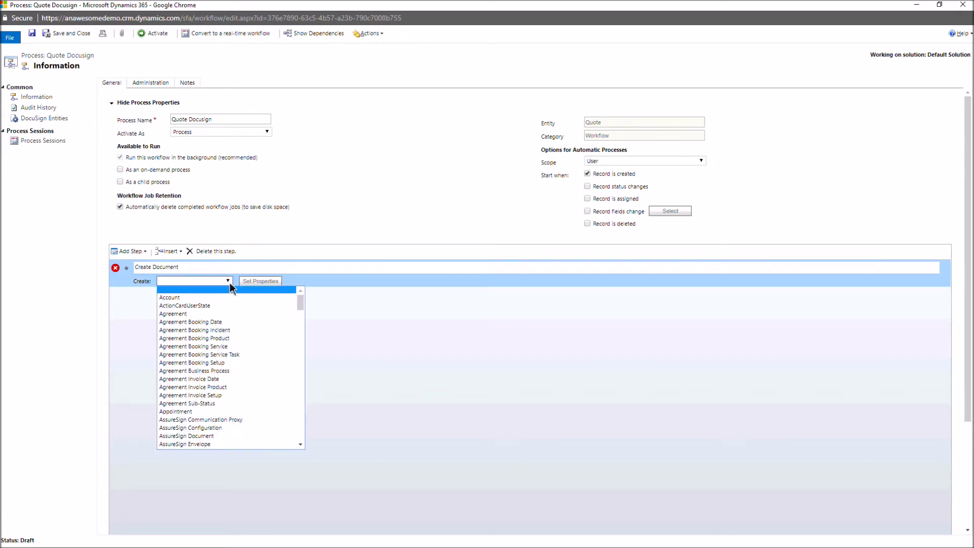
pyautogui.moveTo(302, 303); pyautogui.dragTo(285, 364)
pyautogui.scroll(-6, 285, 373)
pyautogui.scroll(3, 285, 371)
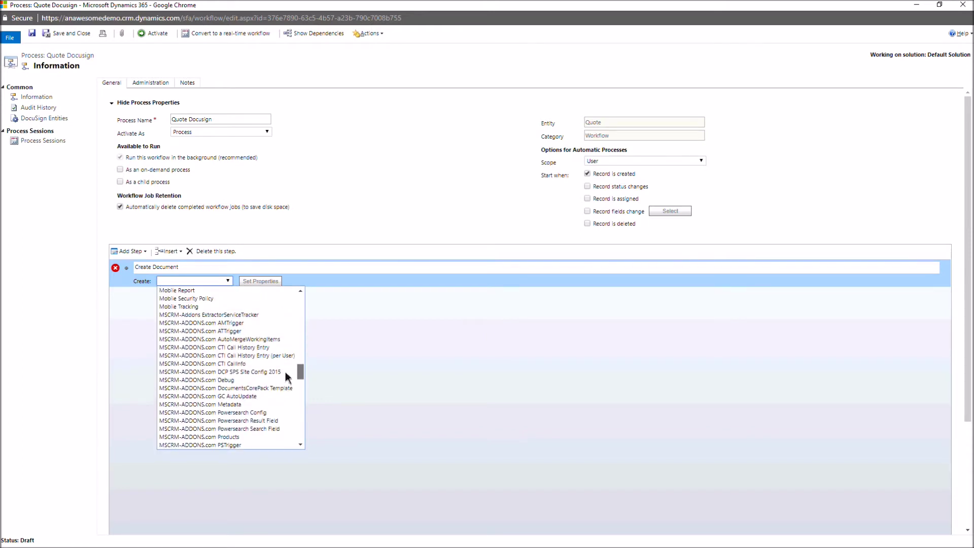
pyautogui.click(255, 340)
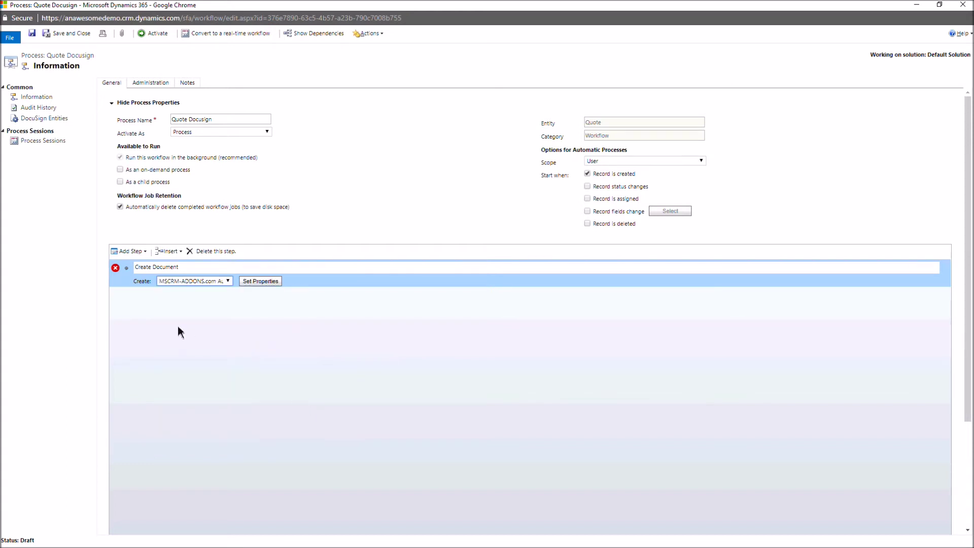
# Step: In the step's properties, name the working item Create Document and set its AutoMergeAction to CreateDocument
pyautogui.click(264, 282)
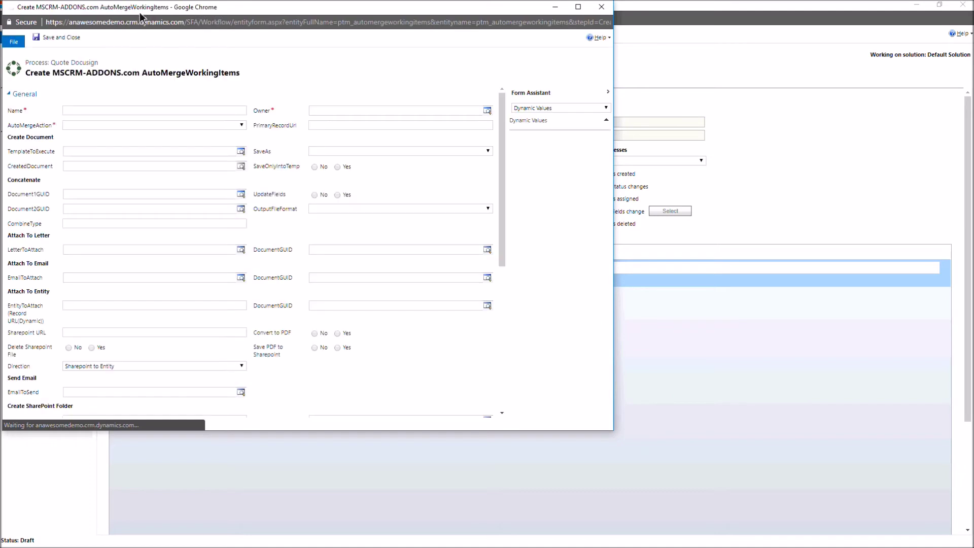
pyautogui.doubleClick(142, 10)
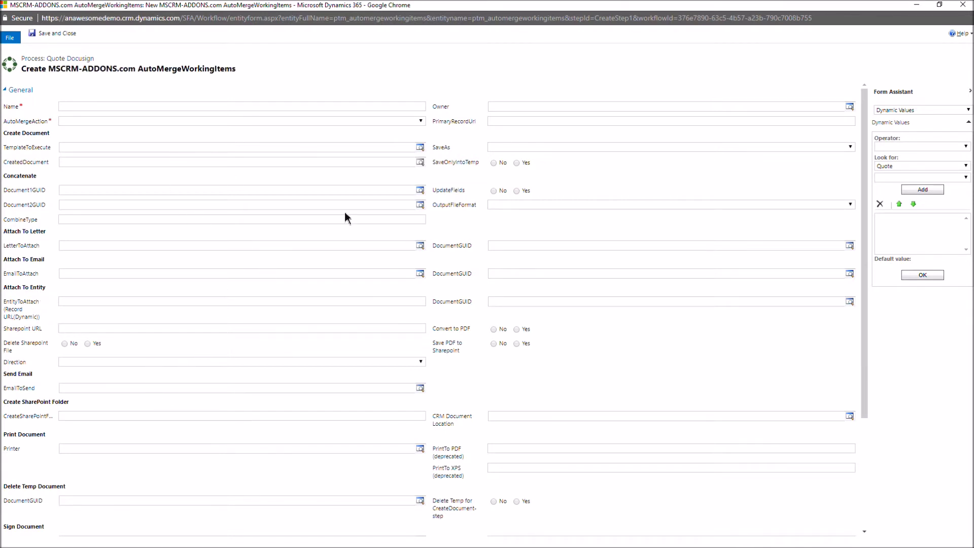
pyautogui.click(104, 107)
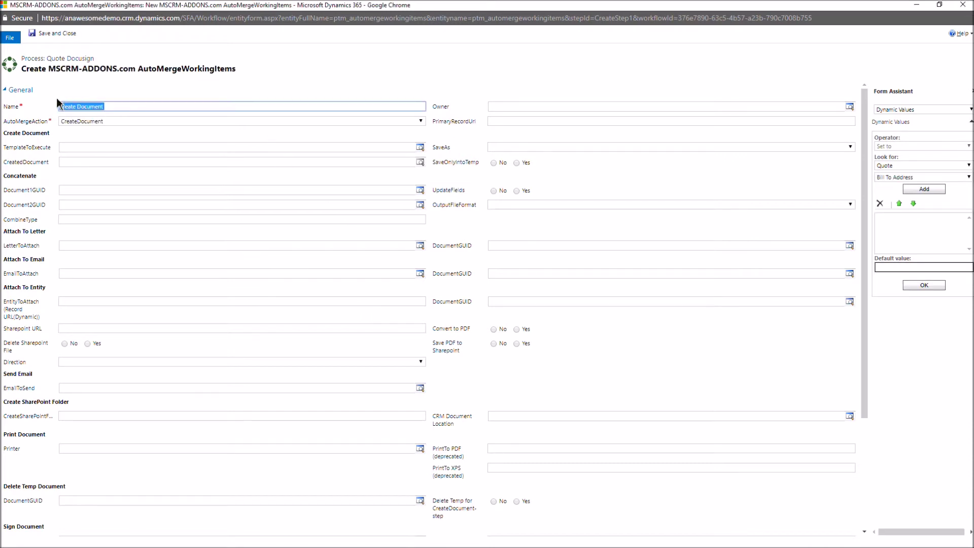
pyautogui.click(103, 107)
pyautogui.click(421, 122)
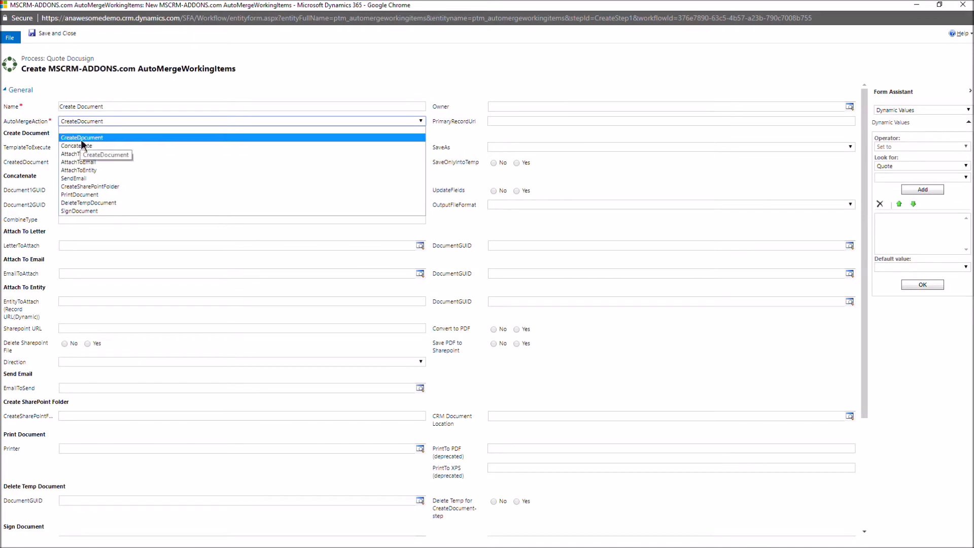
pyautogui.click(64, 137)
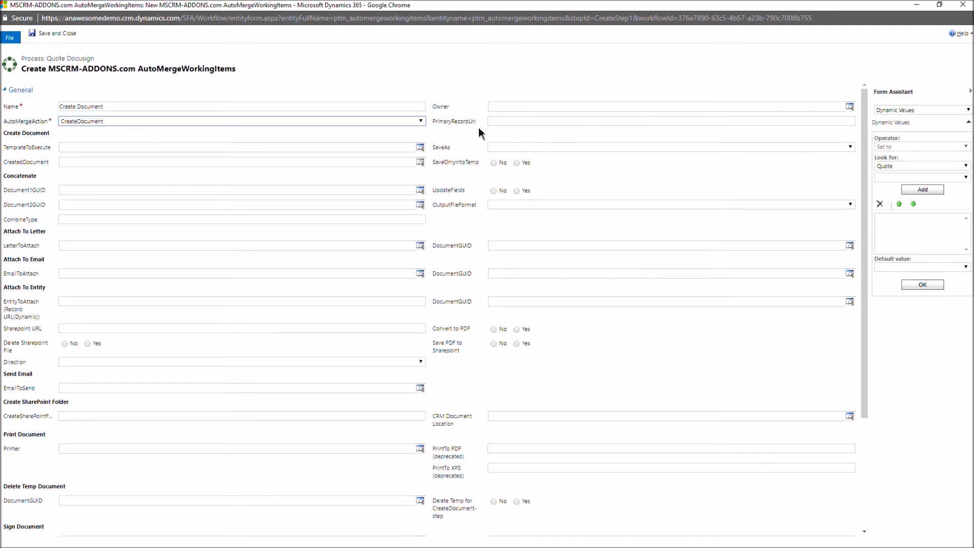
# Step: Fill the PrimaryRecordUrl field with the Quote's Record URL(Dynamic) dynamic value
pyautogui.click(513, 122)
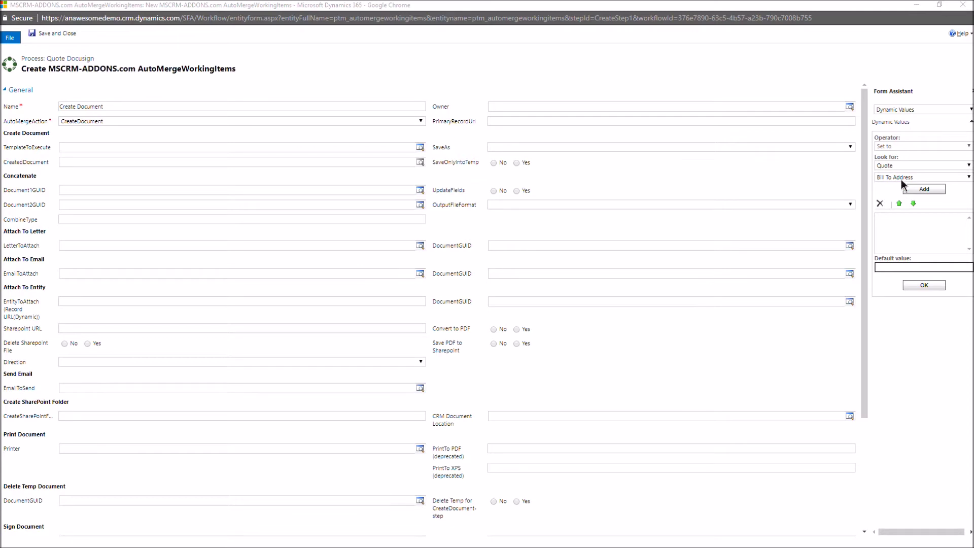
pyautogui.click(774, 127)
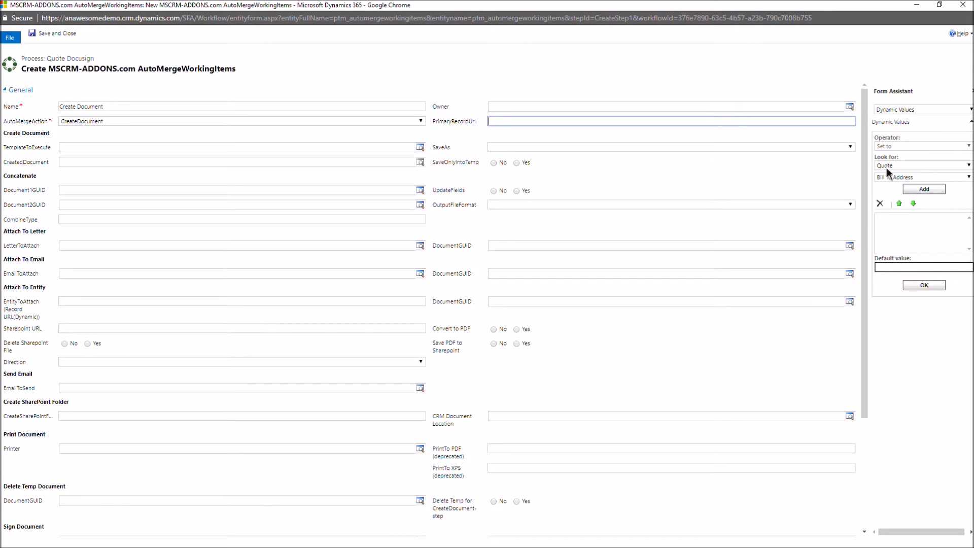
pyautogui.click(969, 177)
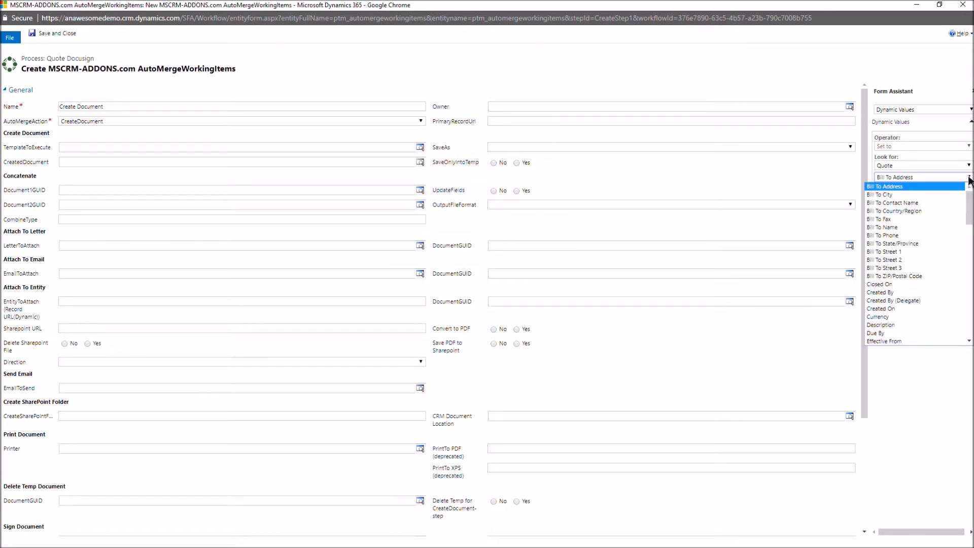
pyautogui.moveTo(967, 209); pyautogui.dragTo(966, 283)
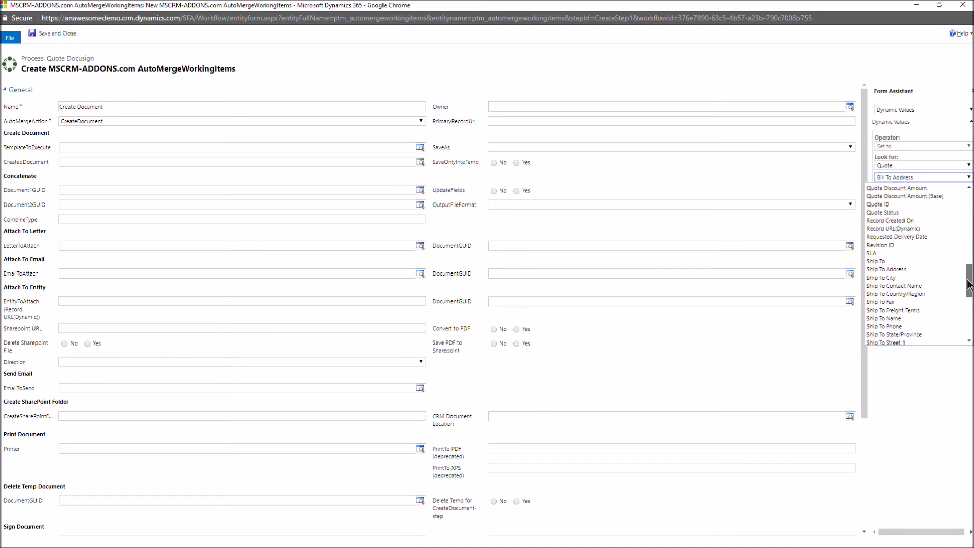
pyautogui.click(909, 229)
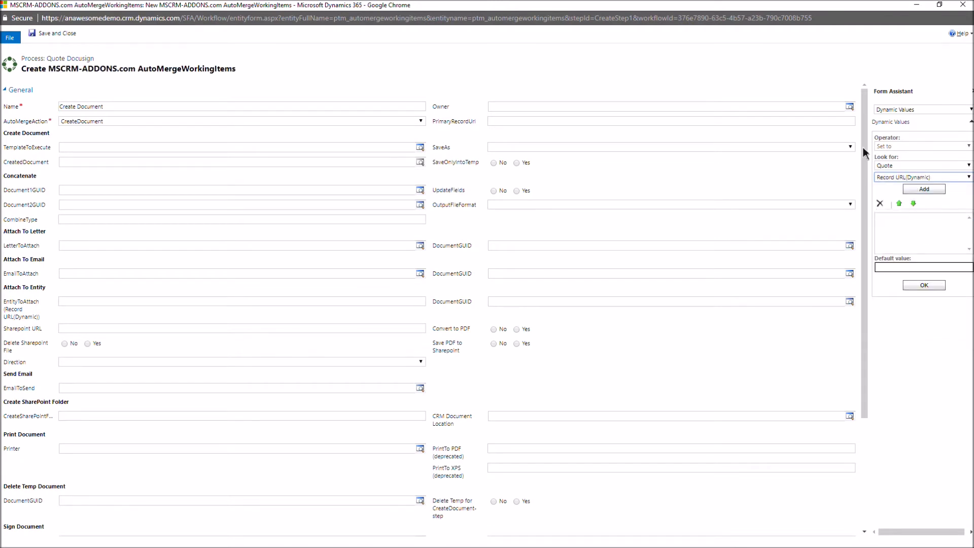
pyautogui.click(933, 194)
pyautogui.click(930, 287)
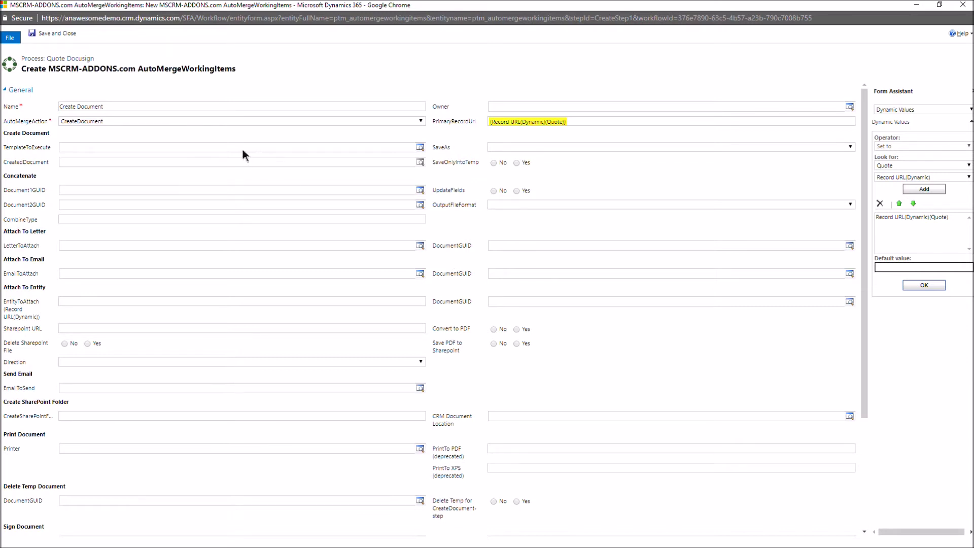
# Step: Look up templates starting with "ds" and set DS_QuoteWithGrouping_EN.docx as the TemplateToExecute
pyautogui.click(82, 149)
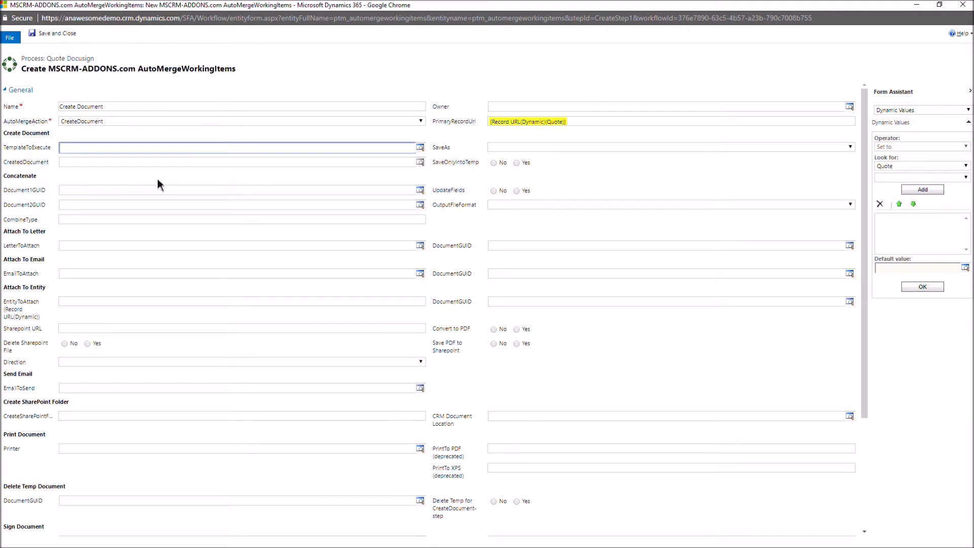
pyautogui.write('ds')
pyautogui.click(420, 148)
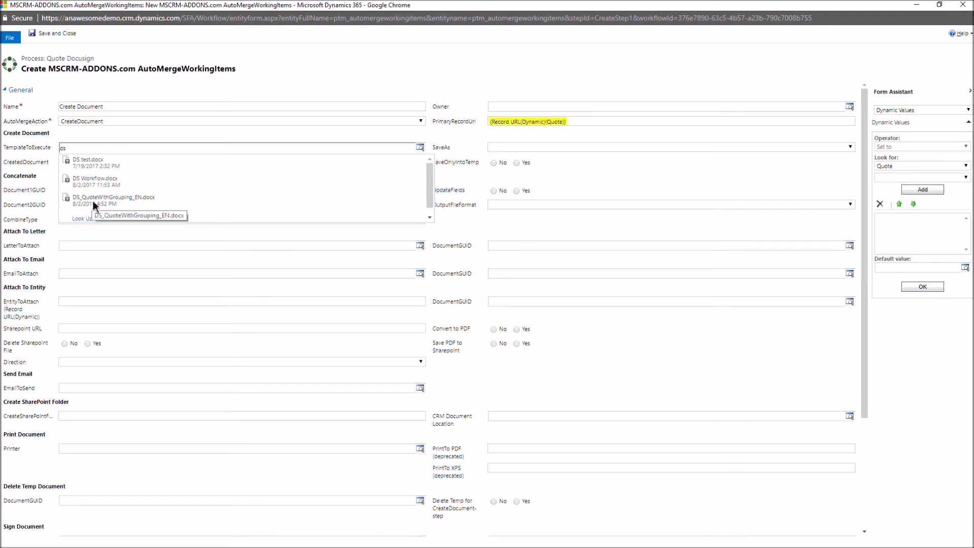
pyautogui.click(94, 203)
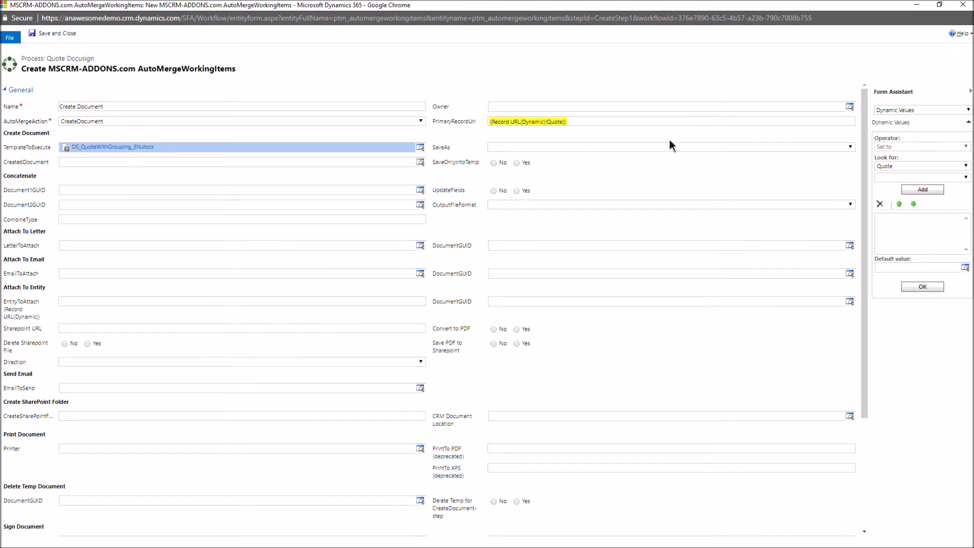
# Step: Set the created document's SaveAs format to pdf and SaveOnlyIntoTemp to No
pyautogui.click(851, 147)
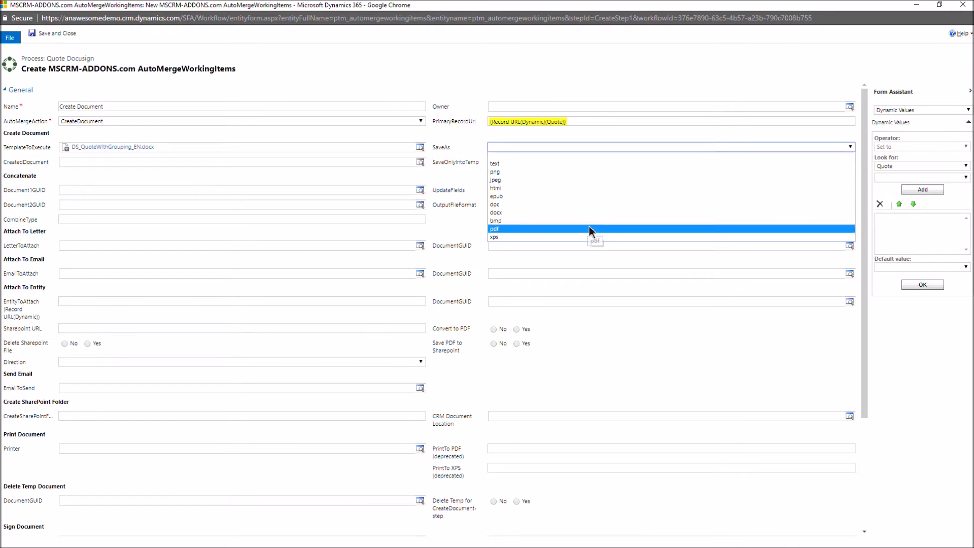
pyautogui.click(589, 229)
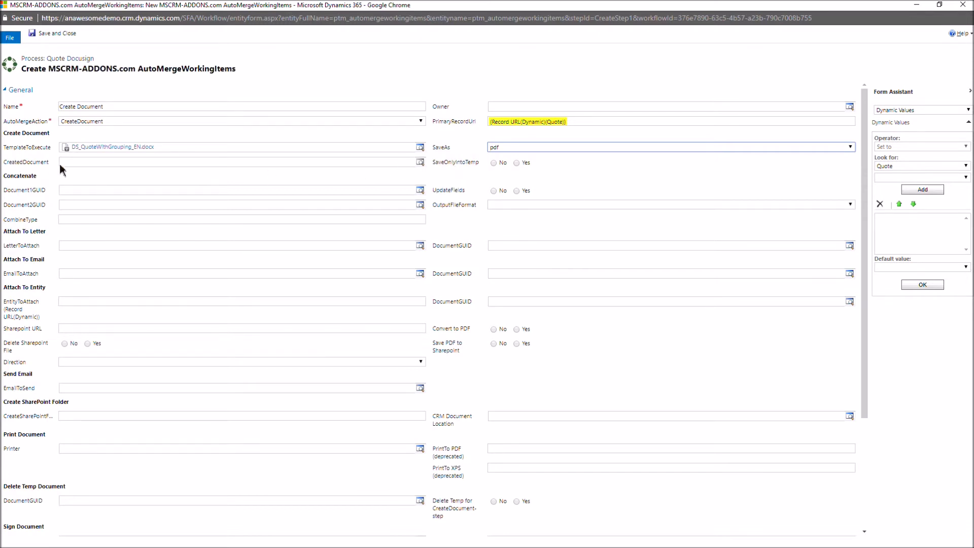
pyautogui.click(494, 164)
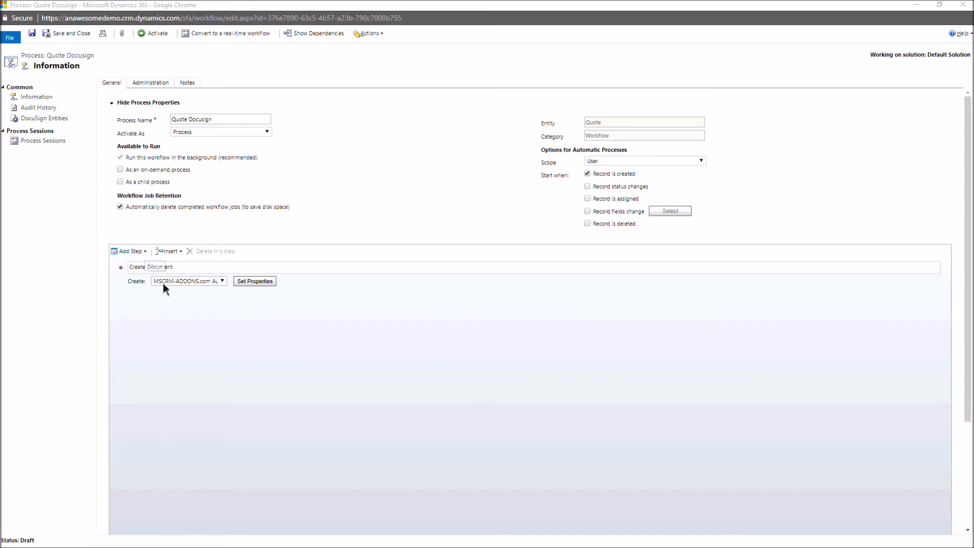
# Step: Add a Wait Condition step after the Create Document step in the workflow
pyautogui.click(145, 251)
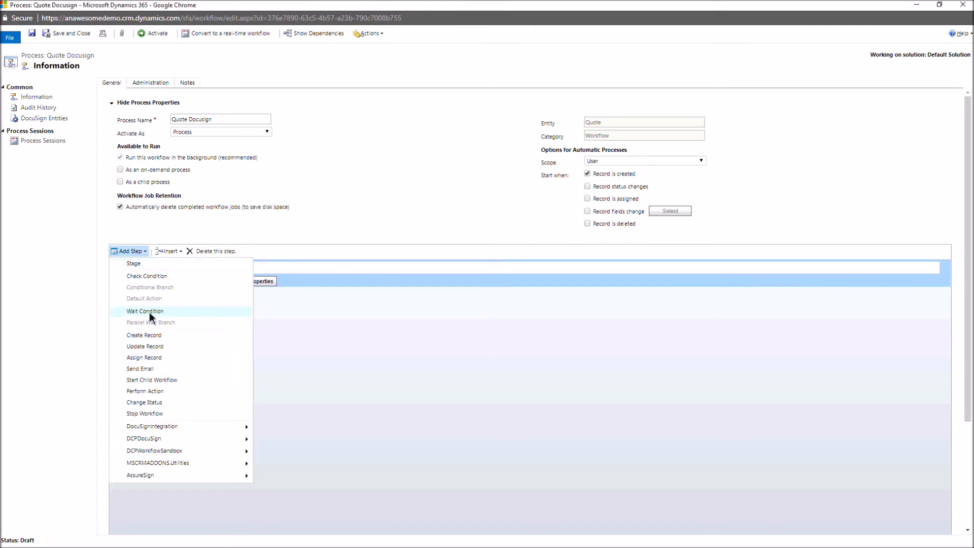
pyautogui.click(149, 312)
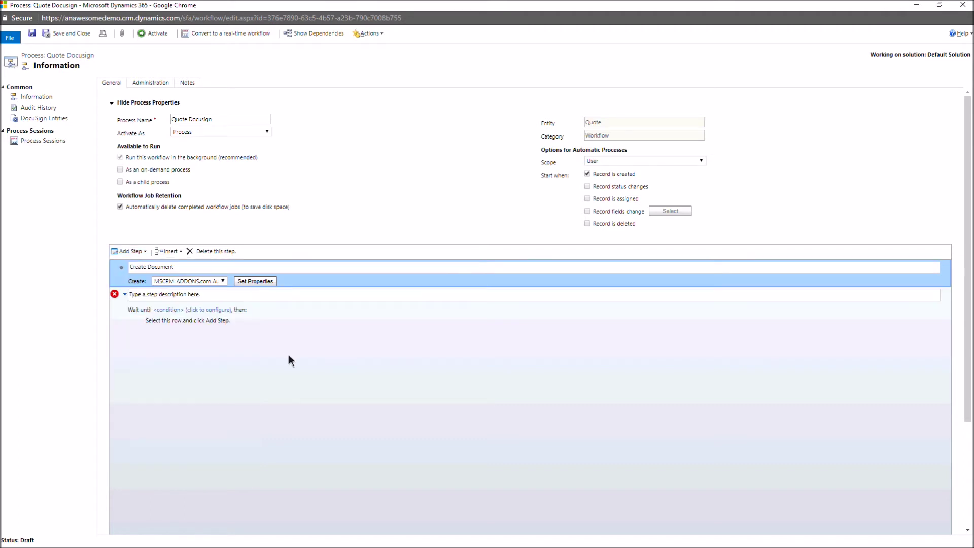
pyautogui.click(198, 294)
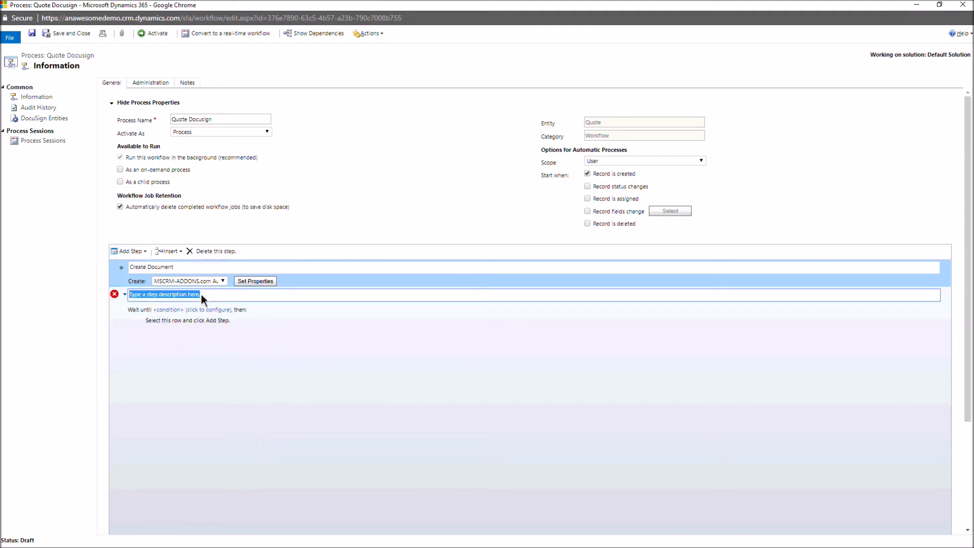
# Step: Base the wait condition on the Status field of the Create Document (MSCRM-ADDONS.com AutoMergeWorkingItems) local value
pyautogui.click(174, 309)
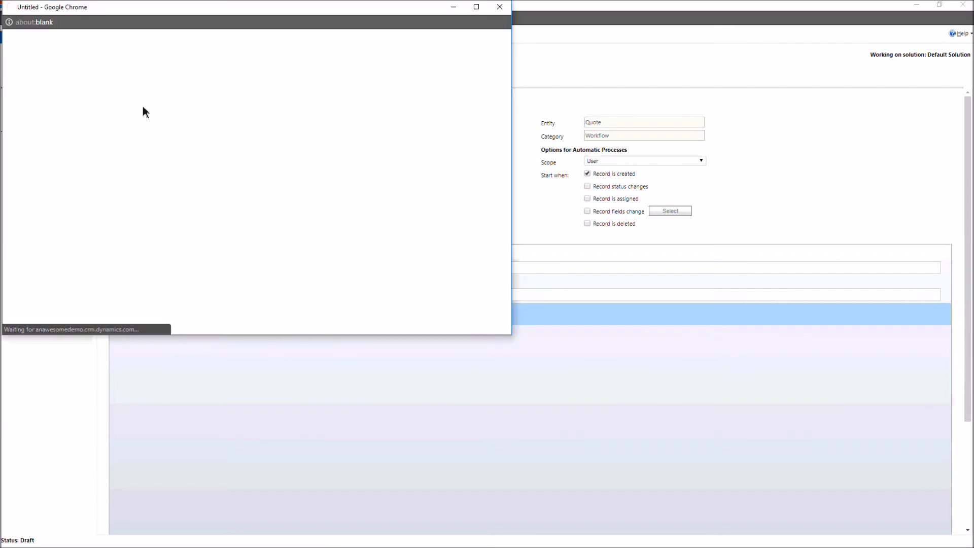
pyautogui.click(64, 81)
pyautogui.click(54, 79)
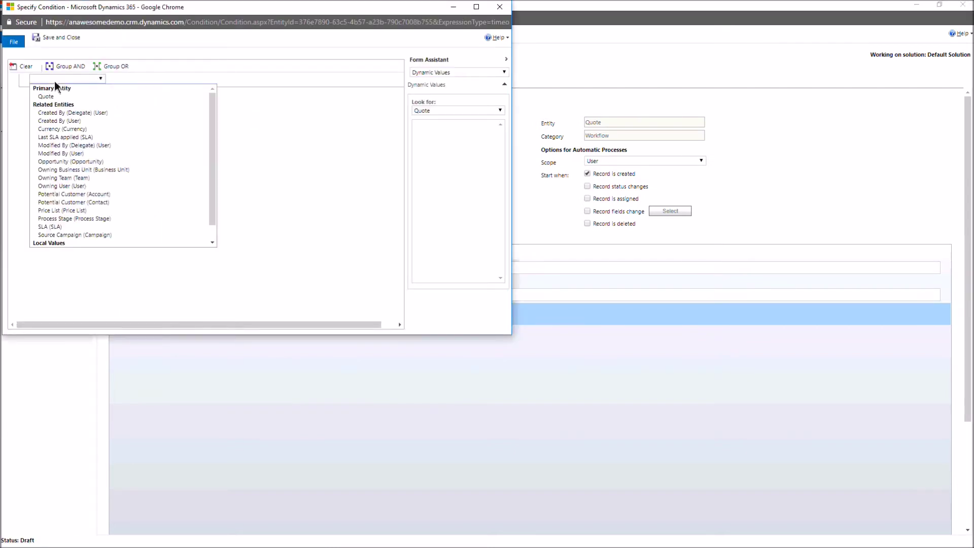
pyautogui.moveTo(215, 196); pyautogui.dragTo(215, 210)
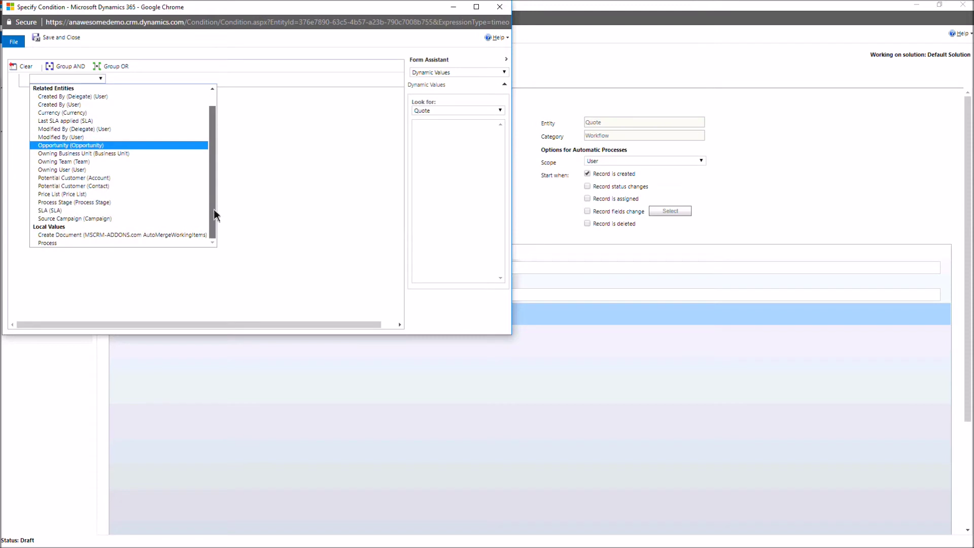
pyautogui.click(61, 235)
pyautogui.click(115, 79)
pyautogui.click(121, 79)
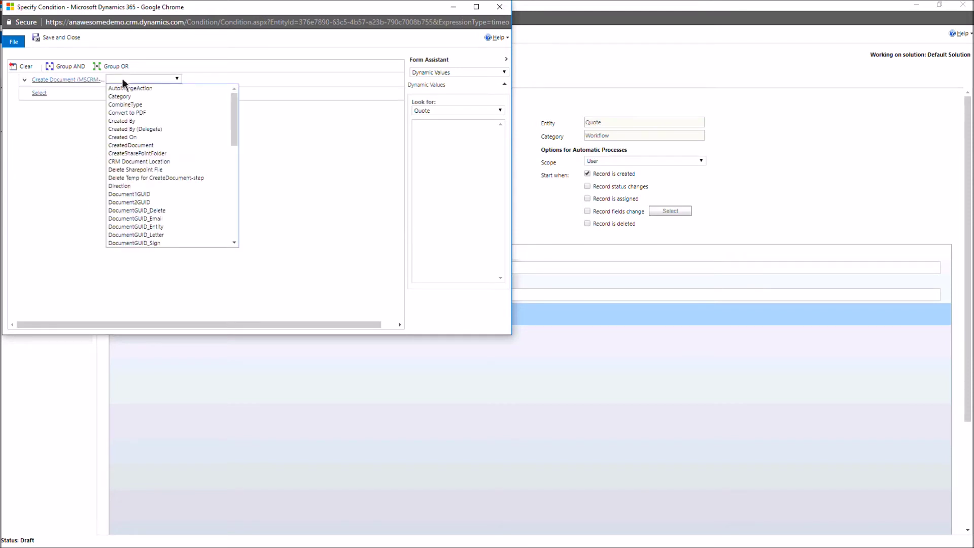
pyautogui.moveTo(236, 135); pyautogui.dragTo(236, 220)
pyautogui.click(134, 231)
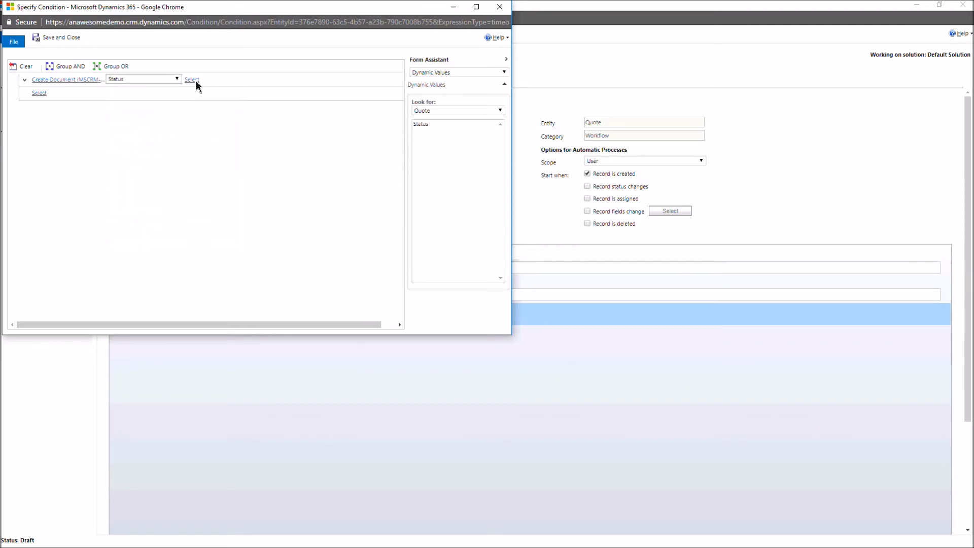
# Step: Complete the condition with the operator Equals and the value Inactive, and save it
pyautogui.click(197, 79)
pyautogui.click(200, 88)
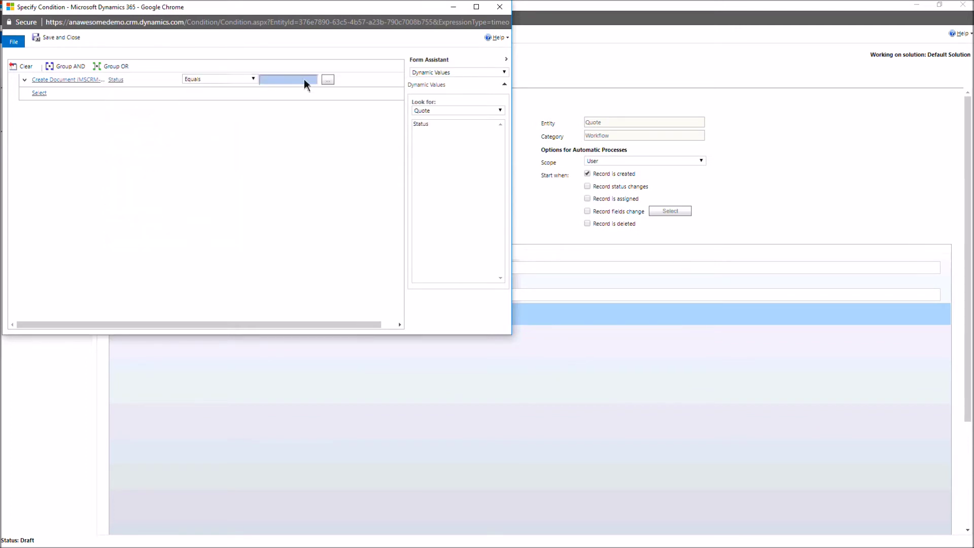
pyautogui.click(327, 80)
pyautogui.click(167, 182)
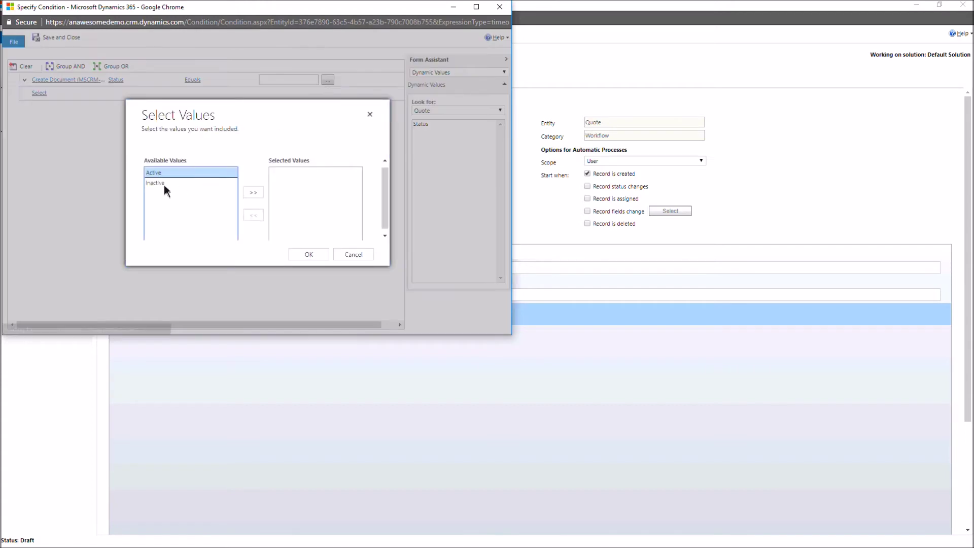
pyautogui.click(253, 194)
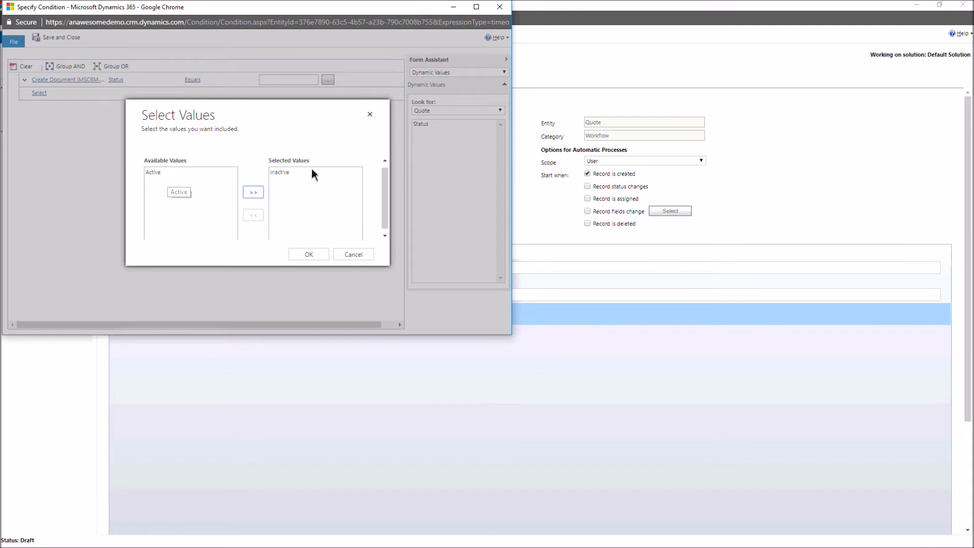
pyautogui.click(305, 254)
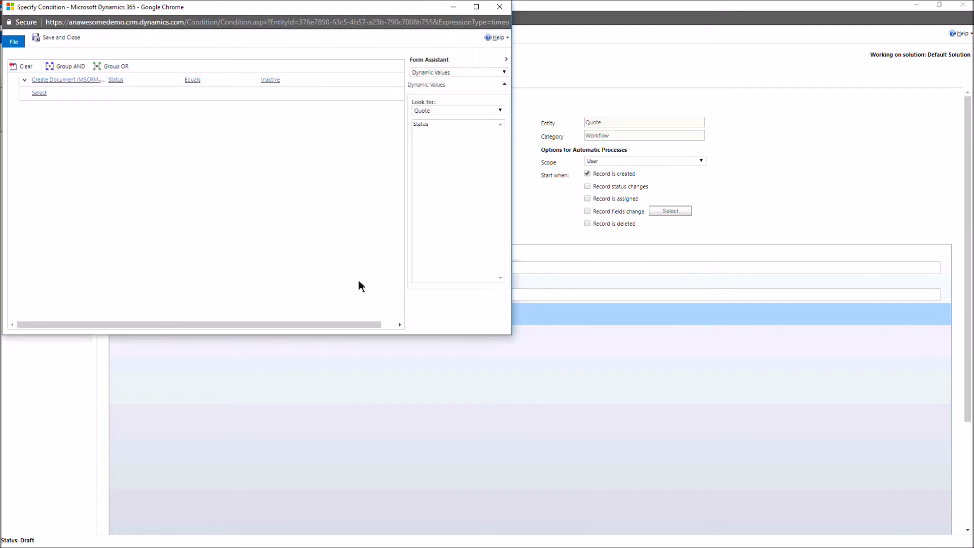
pyautogui.click(53, 37)
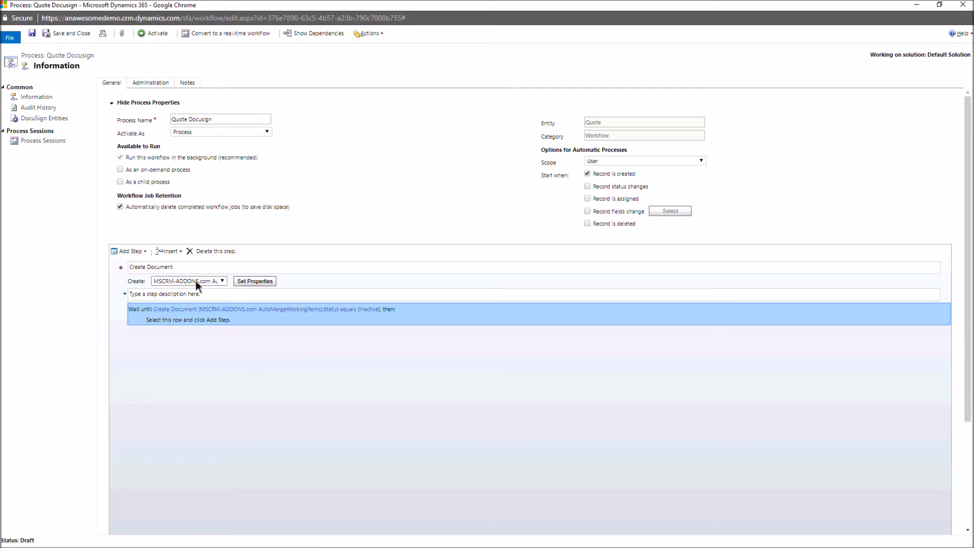
# Step: Inside the wait condition, add a Create Record step described as Sign for the MSCRM-ADDONS.com AutoMergeWorkingItems entity
pyautogui.click(199, 322)
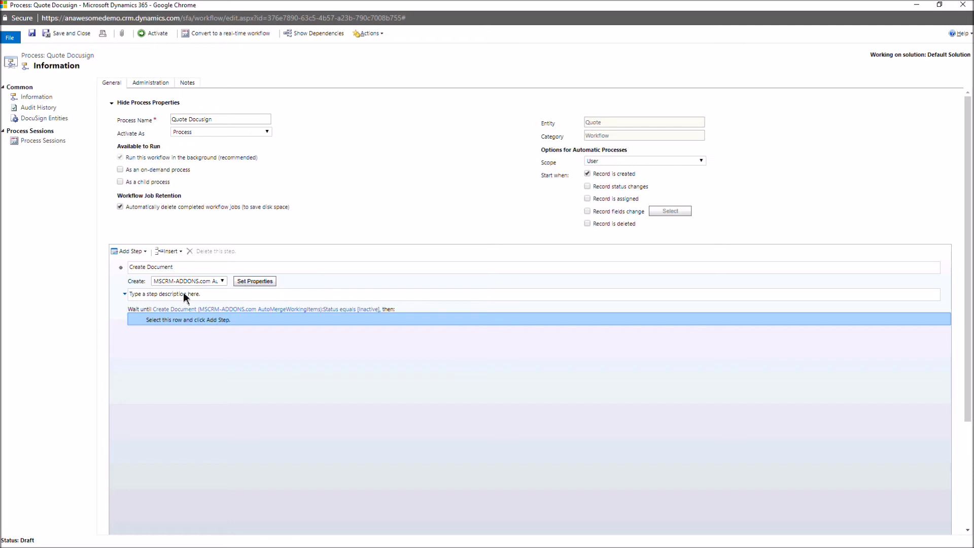
pyautogui.click(146, 252)
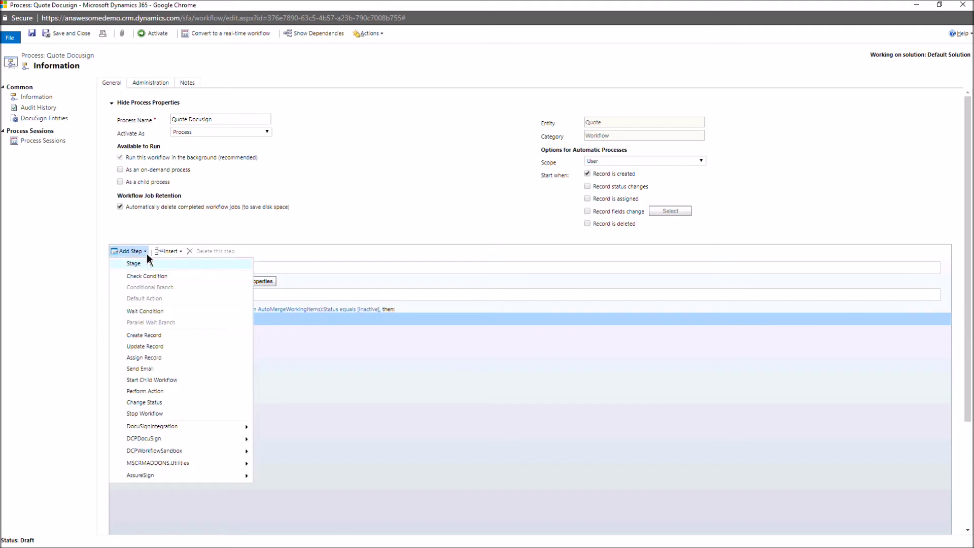
pyautogui.click(157, 338)
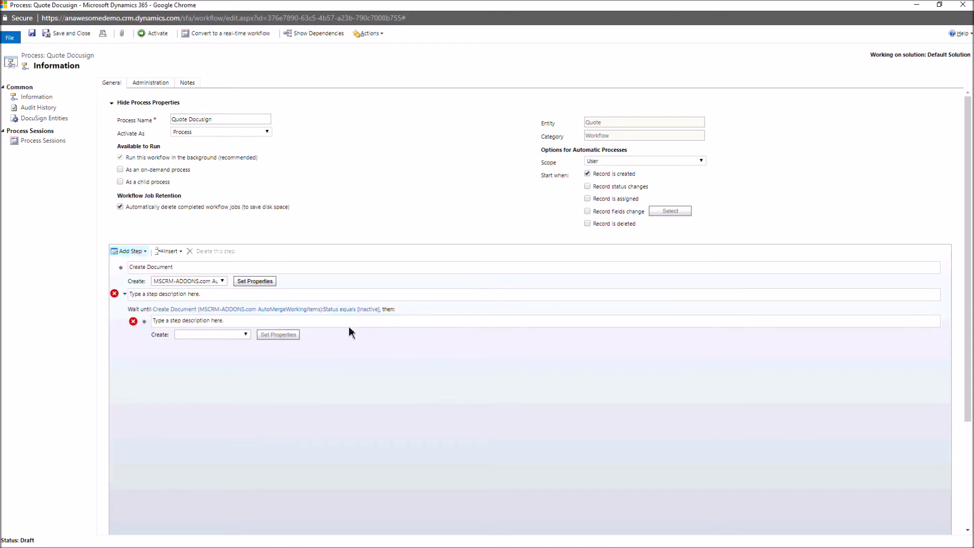
pyautogui.click(233, 321)
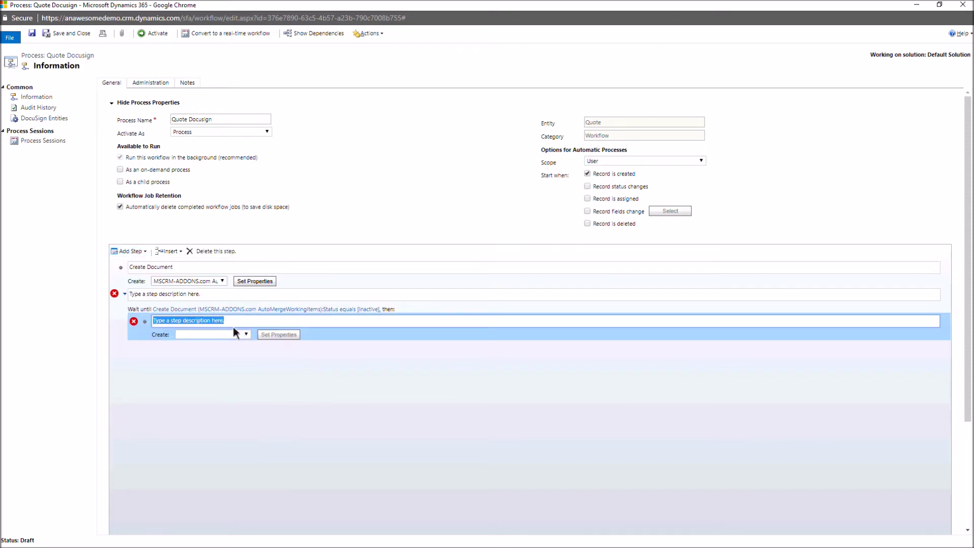
pyautogui.write('Sign')
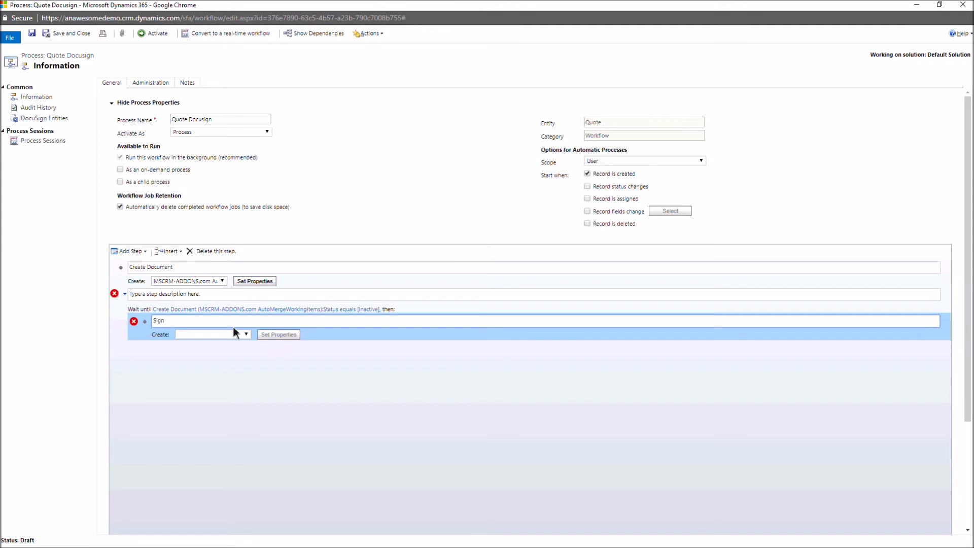
pyautogui.click(246, 334)
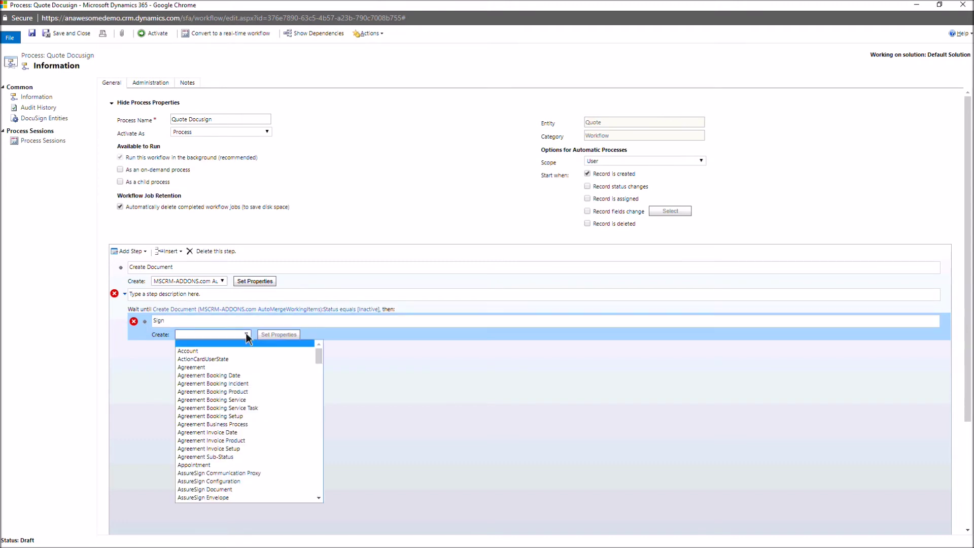
pyautogui.moveTo(321, 355); pyautogui.dragTo(327, 427)
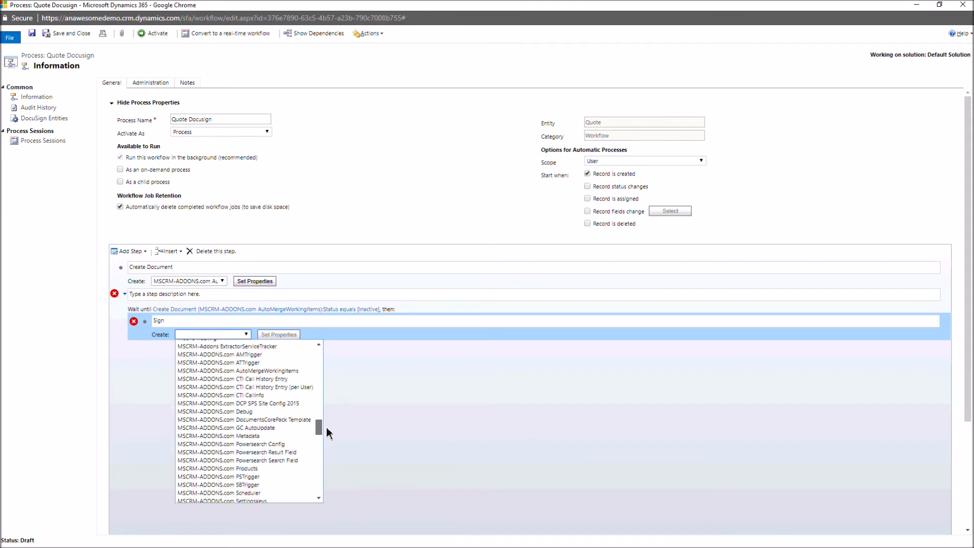
pyautogui.click(270, 372)
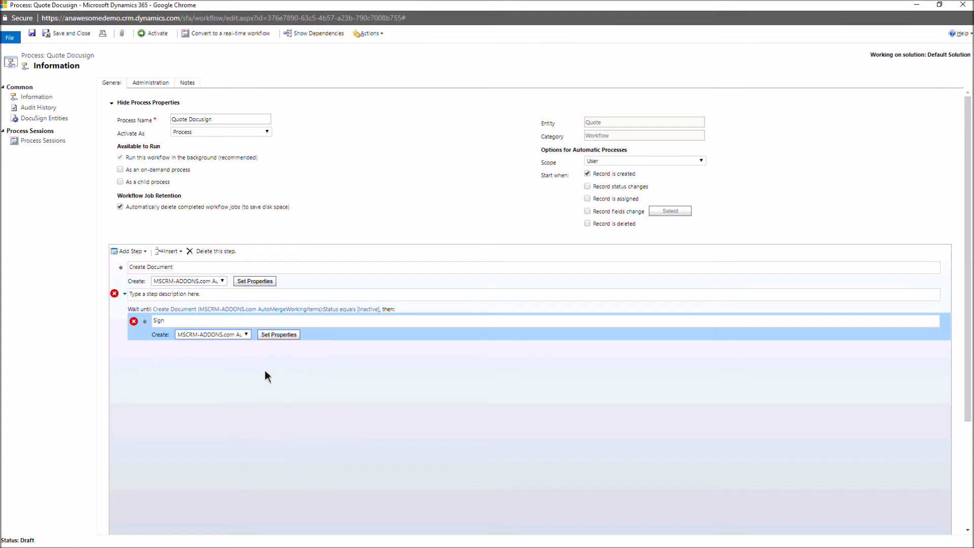
# Step: In the Sign step's properties, name the working item Sign and set its AutoMergeAction to SignDocument
pyautogui.click(278, 335)
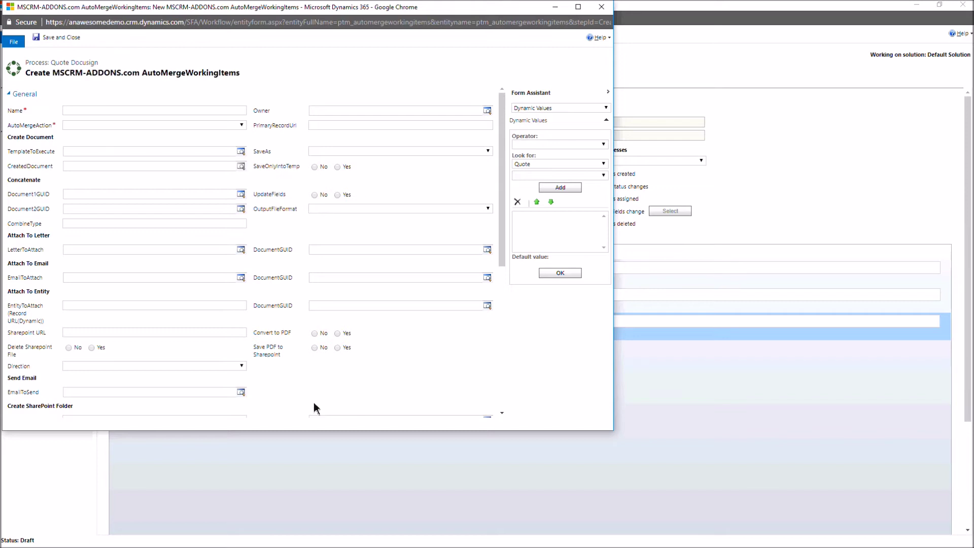
pyautogui.click(151, 112)
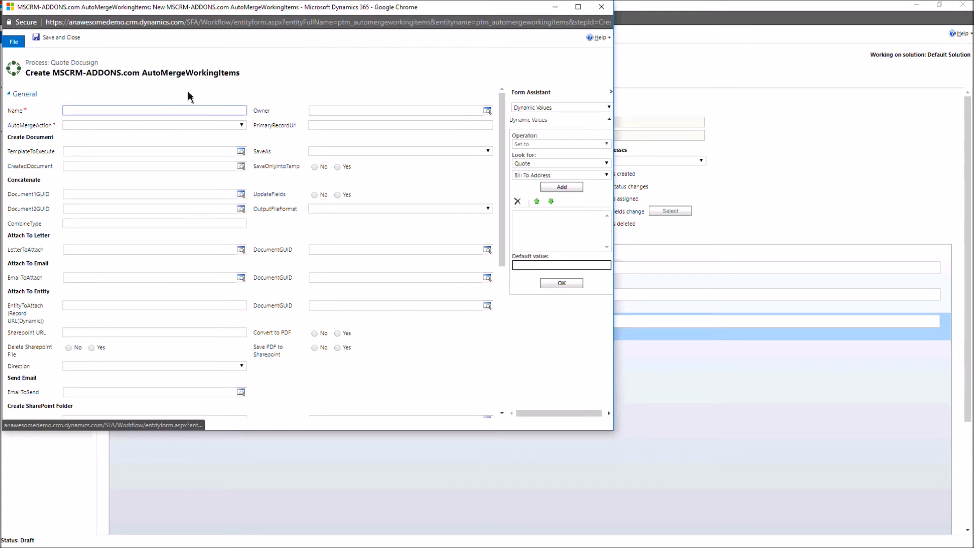
pyautogui.write('Sign')
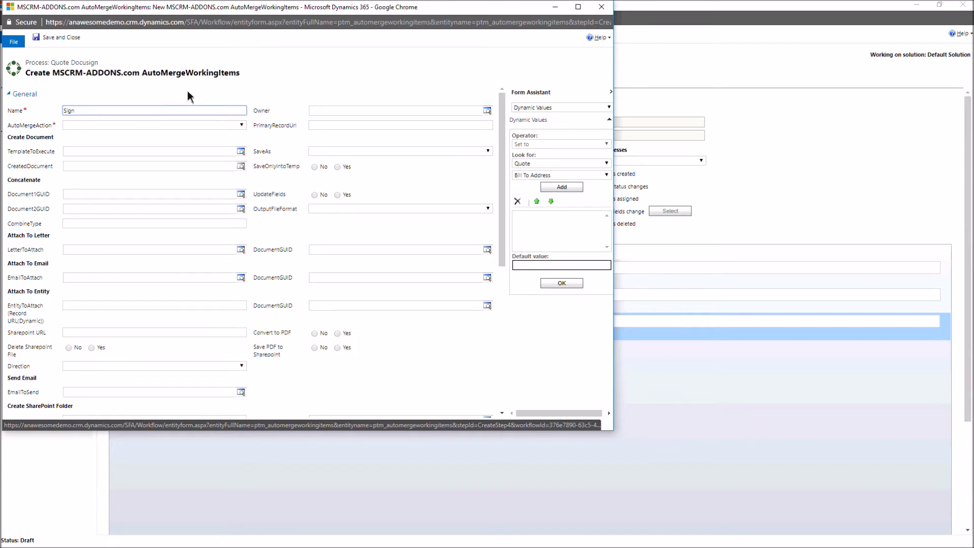
pyautogui.click(242, 126)
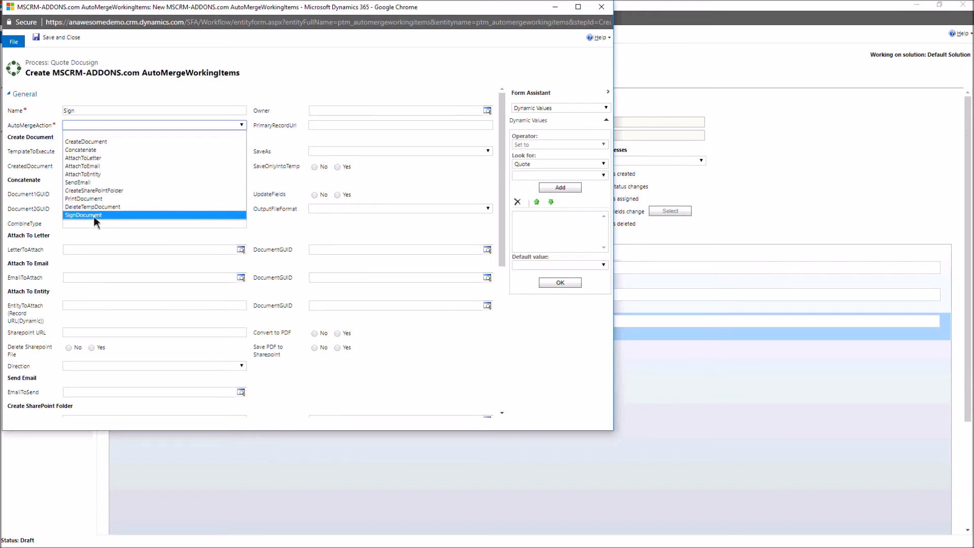
pyautogui.click(119, 213)
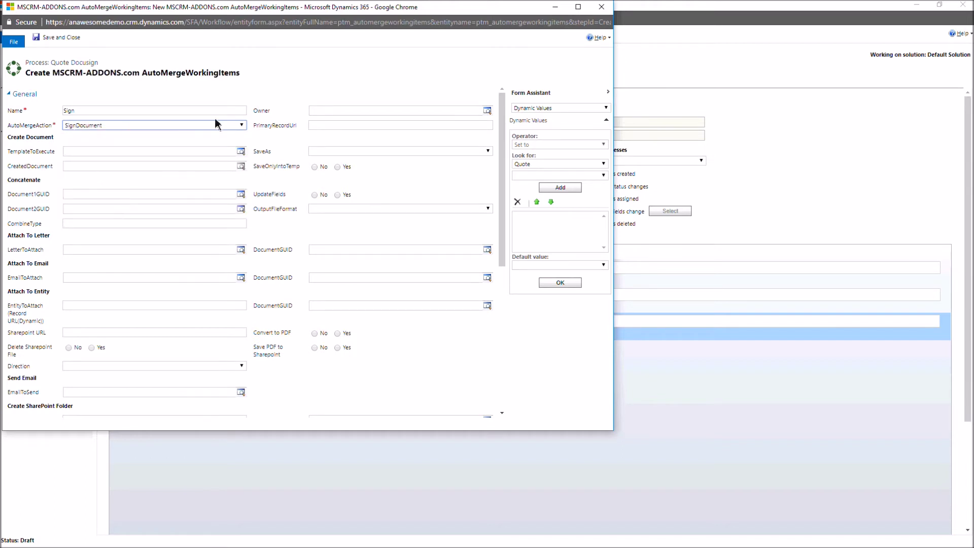
# Step: Fill the Sign item's PrimaryRecordUrl field with the Quote's Record URL(Dynamic) dynamic value
pyautogui.click(318, 126)
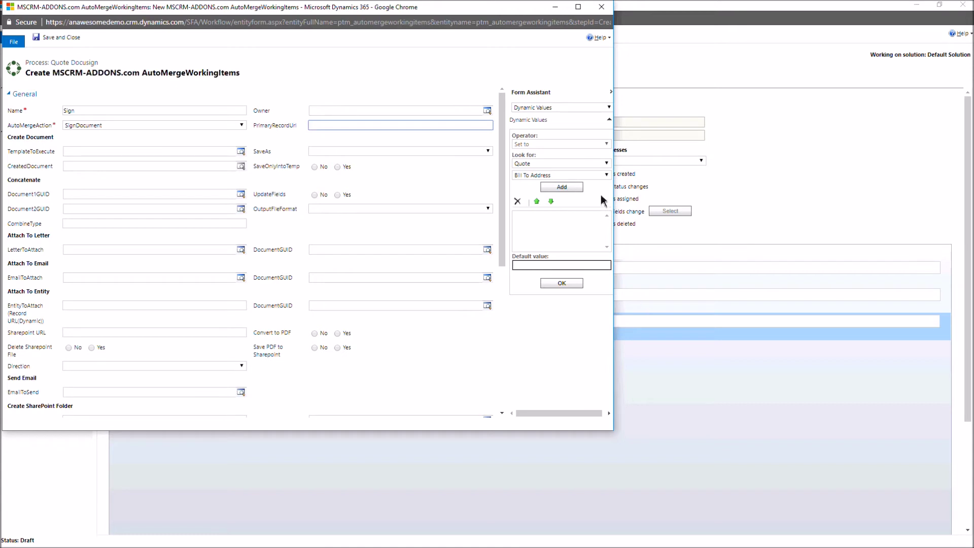
pyautogui.click(606, 175)
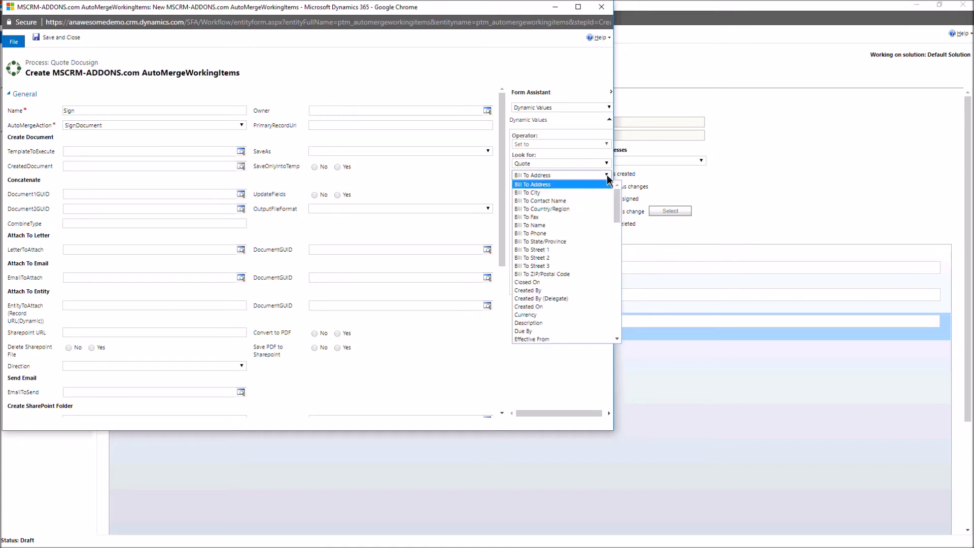
pyautogui.moveTo(620, 202); pyautogui.dragTo(615, 279)
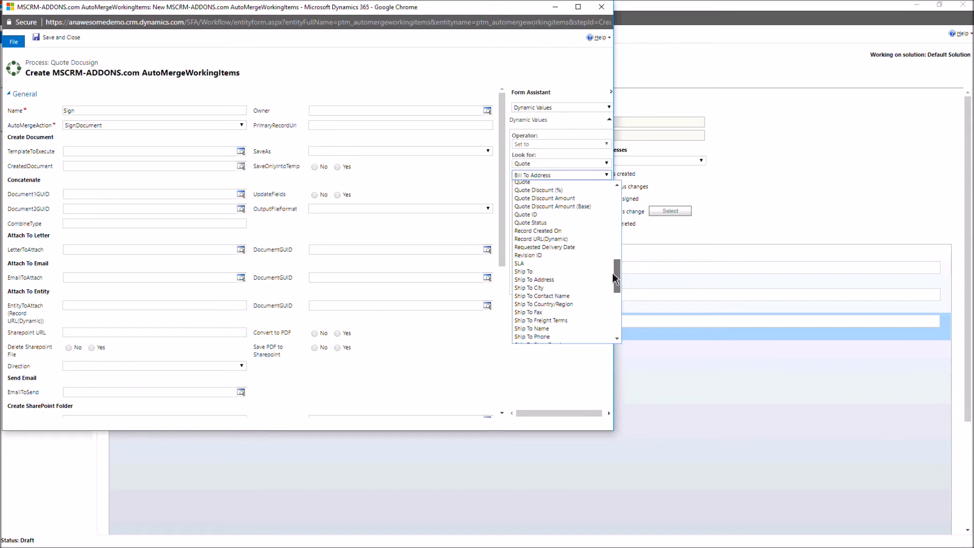
pyautogui.click(555, 239)
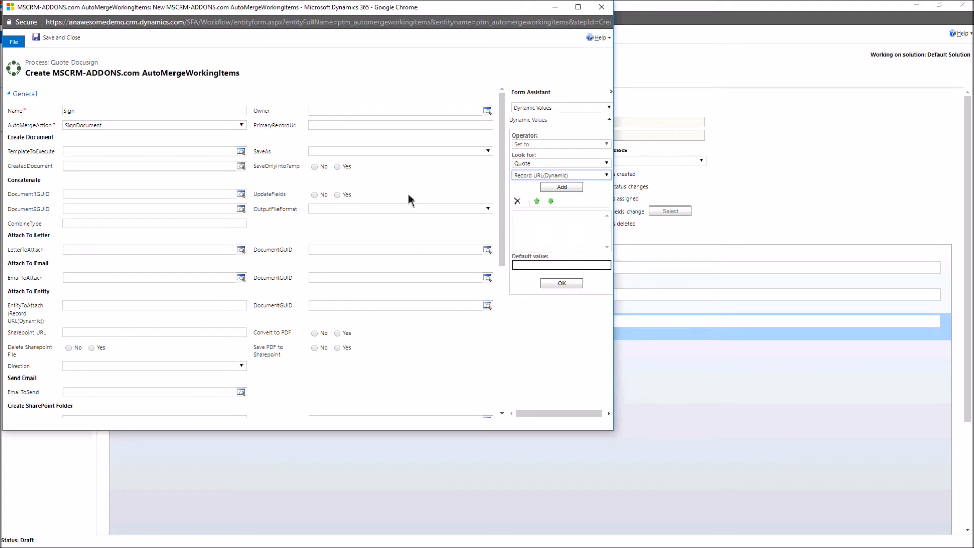
pyautogui.click(571, 189)
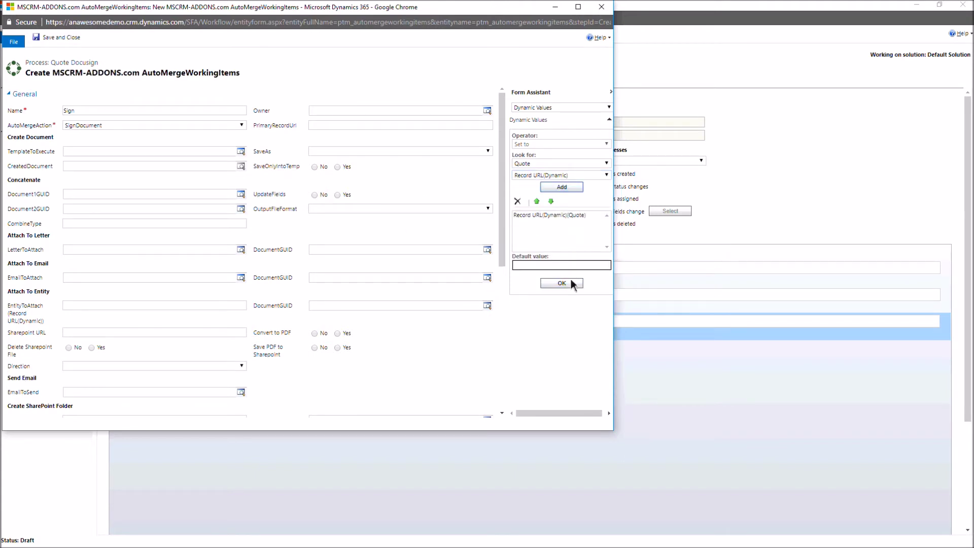
pyautogui.click(571, 283)
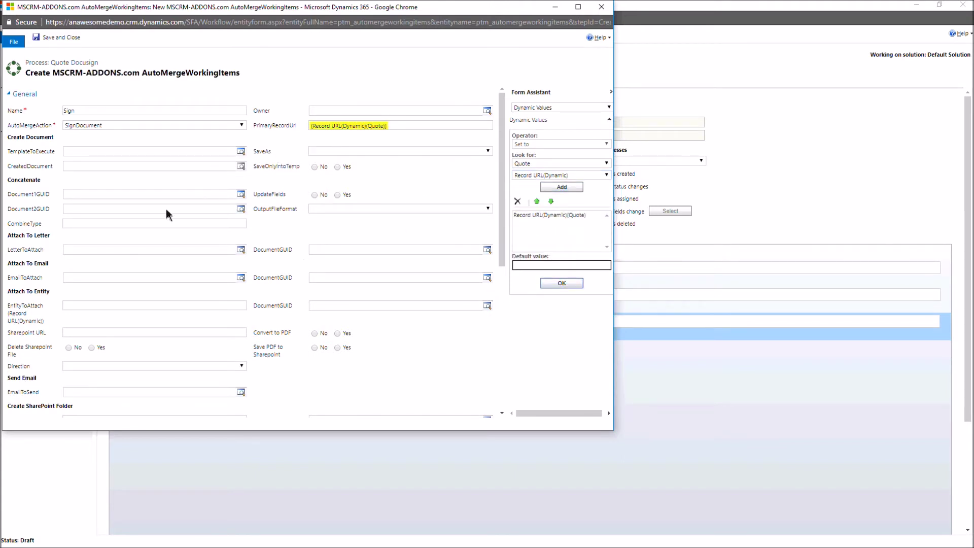
# Step: Fill the Sign Document section's DocumentGUID field with the CreatedDocument dynamic value from the Create Document working item
pyautogui.scroll(-1, 246, 237)
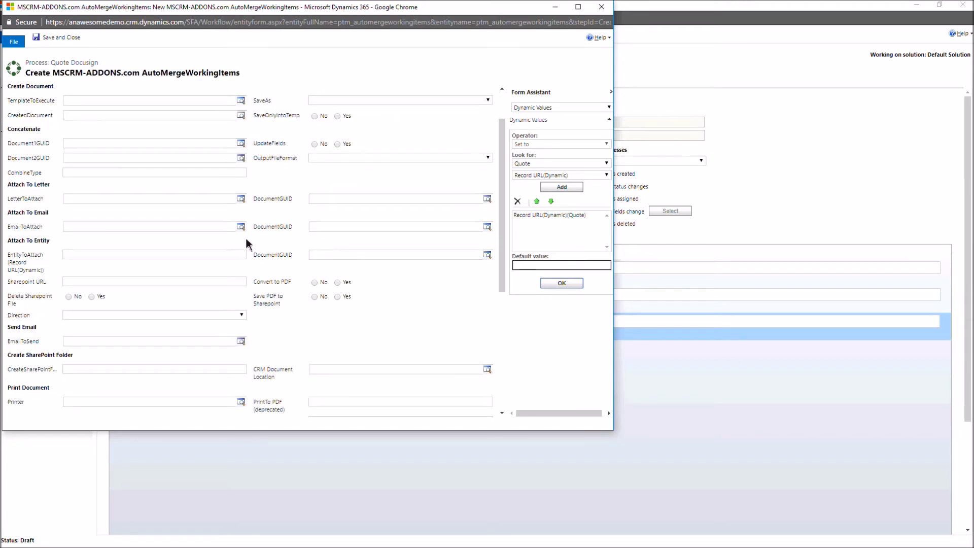
pyautogui.doubleClick(232, 11)
pyautogui.scroll(-3, 218, 340)
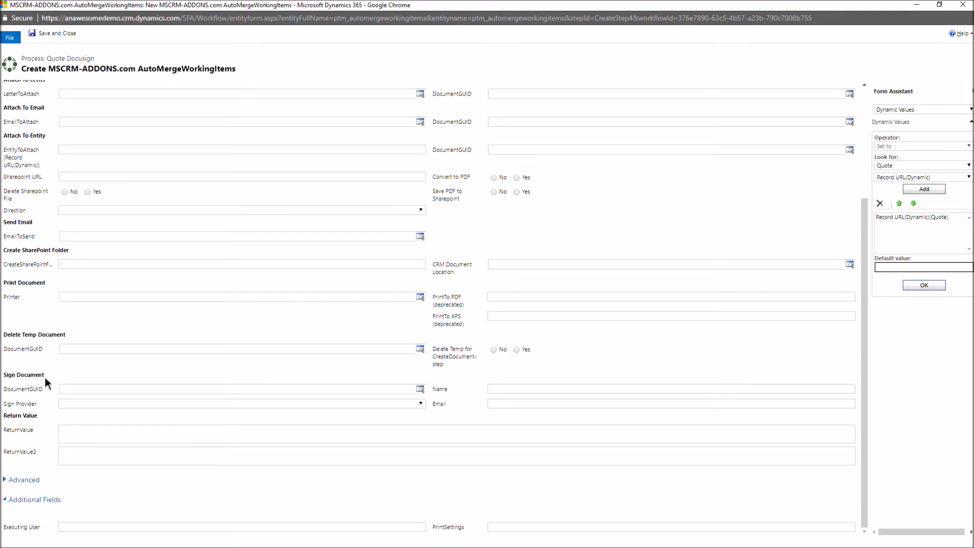
pyautogui.click(98, 390)
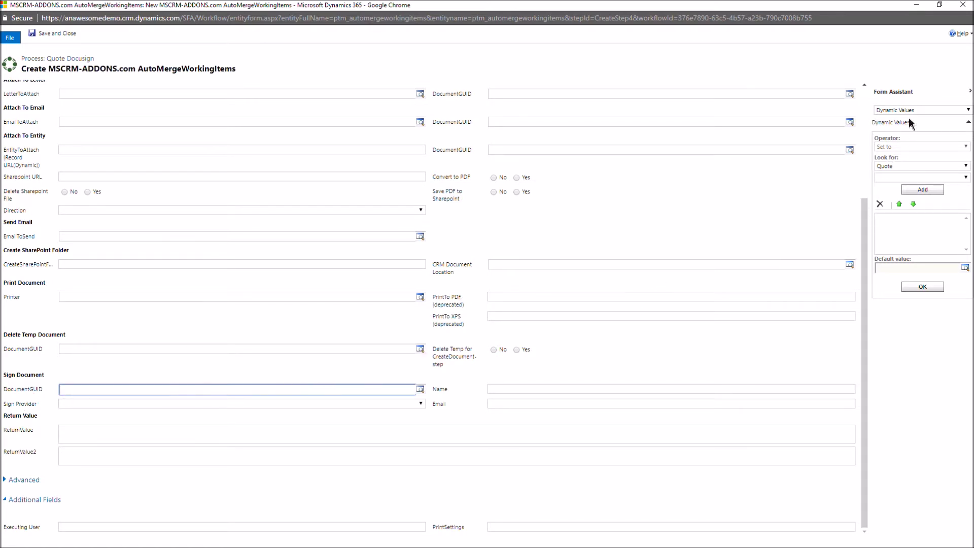
pyautogui.click(966, 167)
pyautogui.scroll(-1, 968, 210)
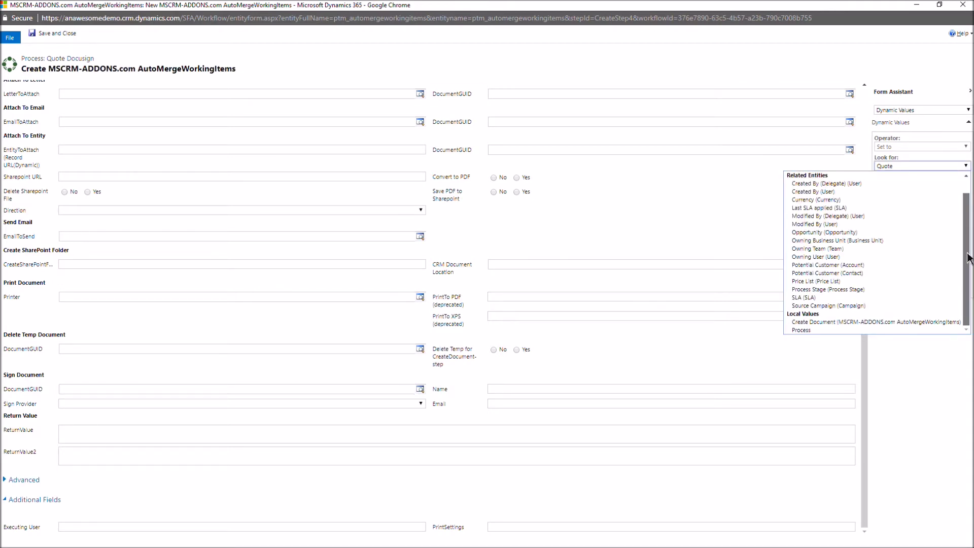
pyautogui.click(830, 322)
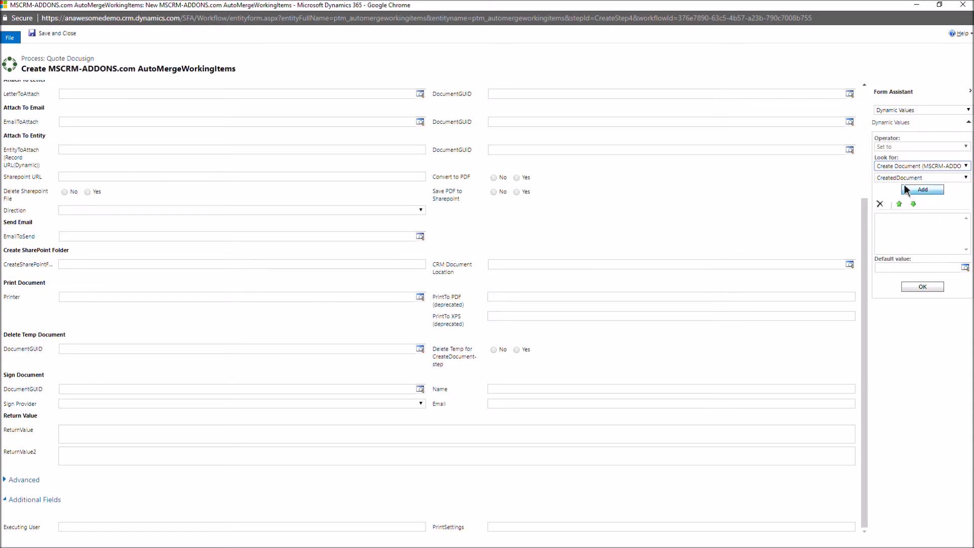
pyautogui.click(922, 190)
pyautogui.click(923, 287)
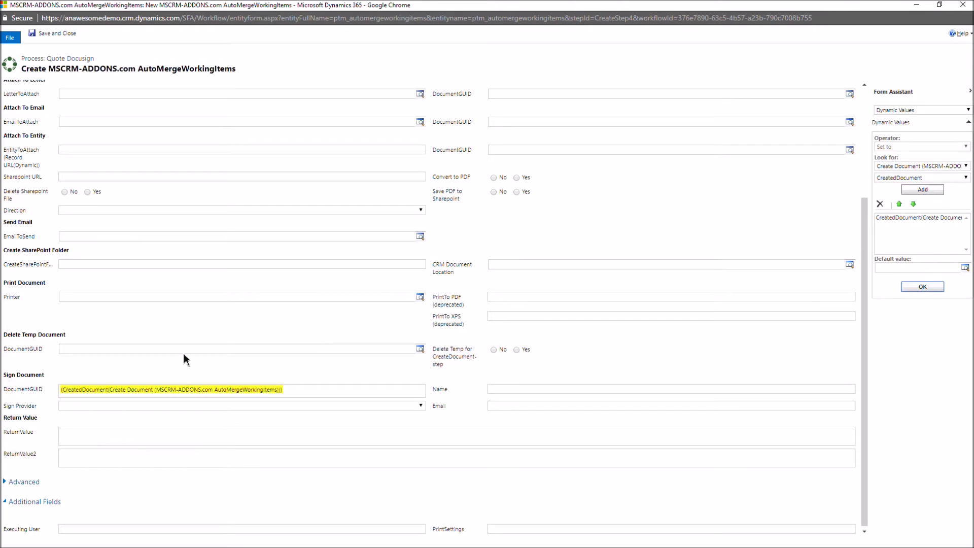
# Step: Set the Sign Provider to Docu Sign and fill in the signer's name and e-mail in the Sign Document section
pyautogui.click(88, 408)
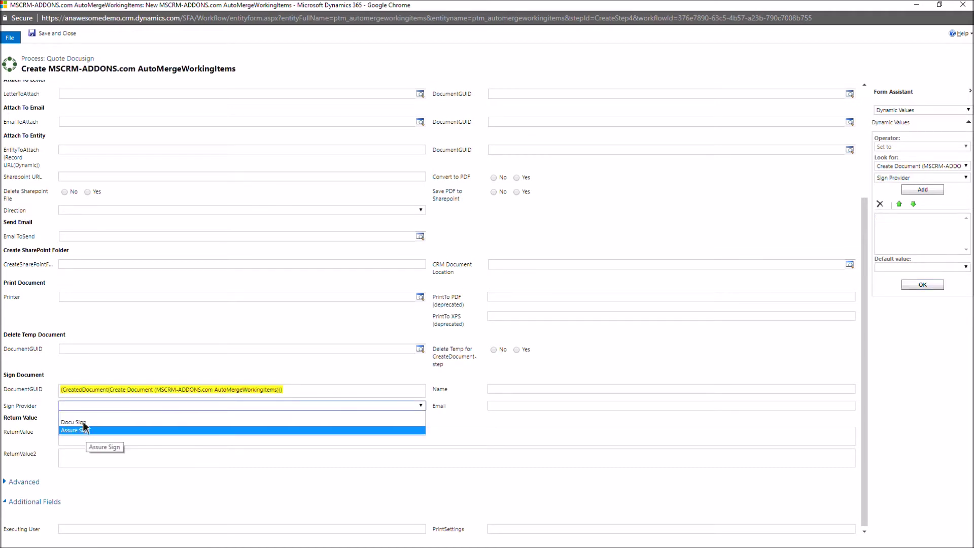
pyautogui.press('Return')
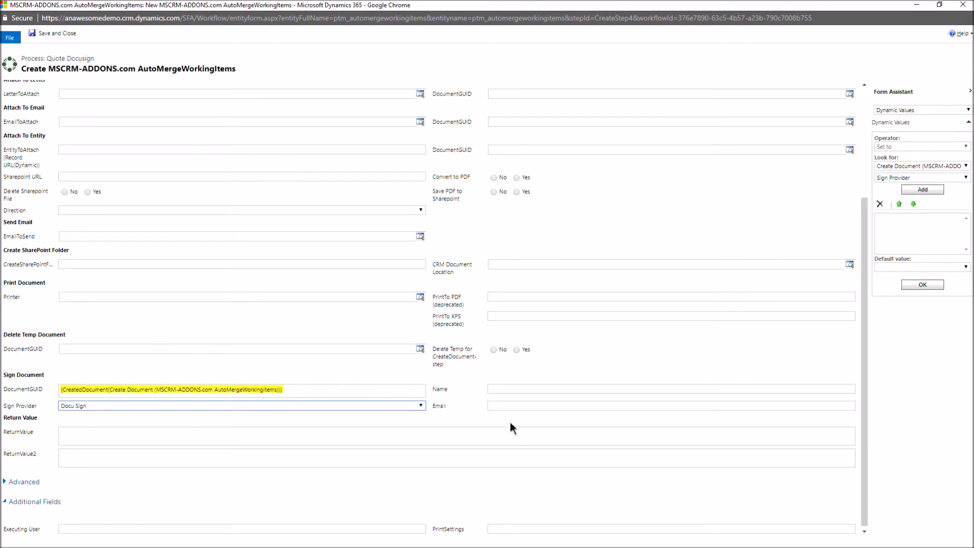
pyautogui.click(507, 389)
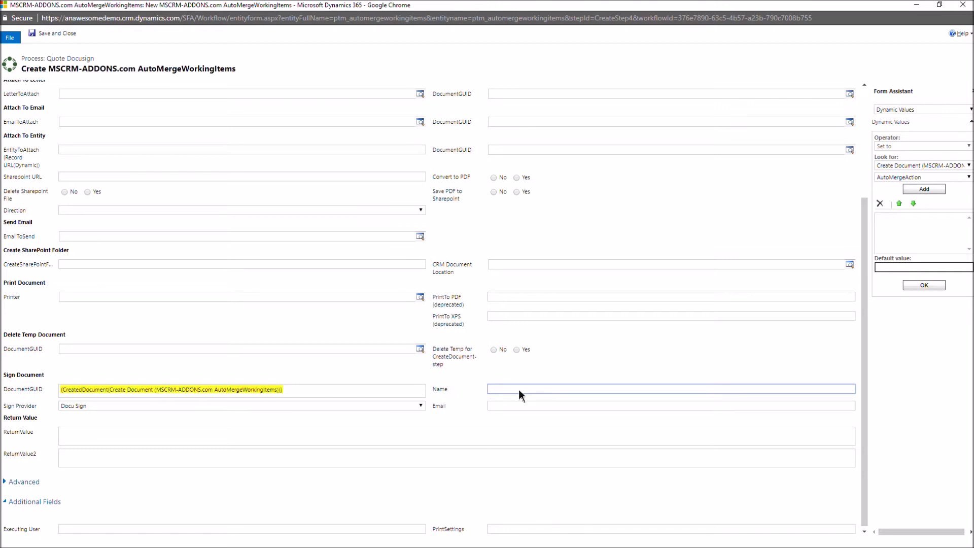
pyautogui.write('Clint')
pyautogui.press('Down')
pyautogui.press('Return')
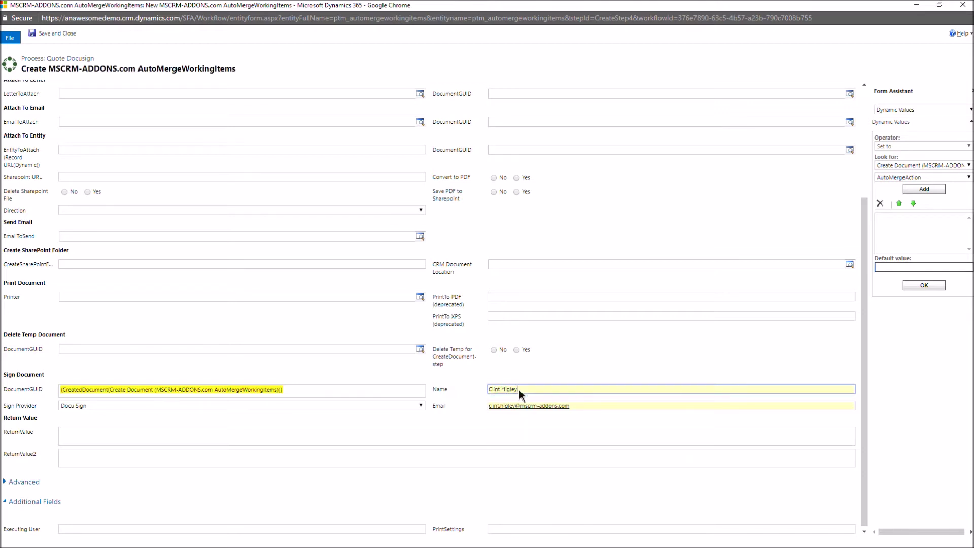
pyautogui.click(523, 391)
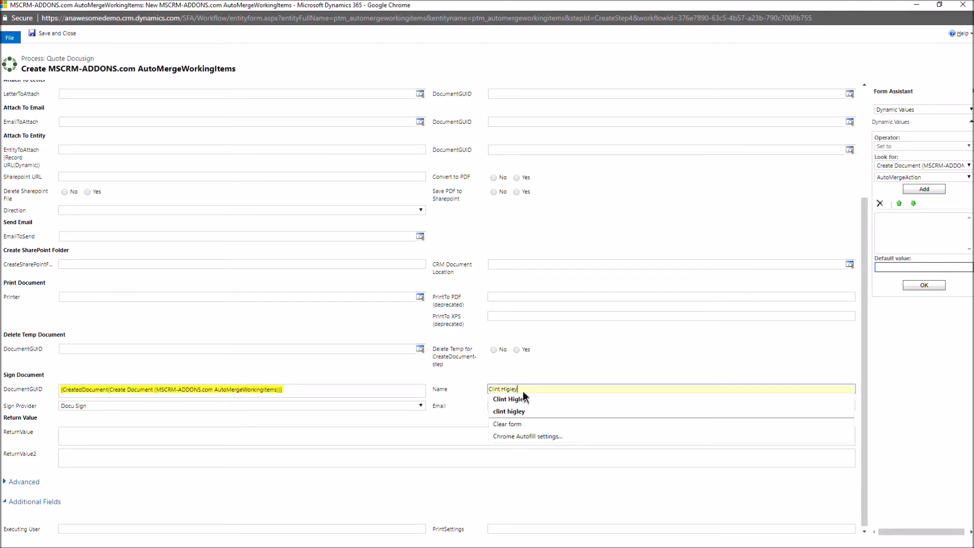
pyautogui.click(472, 383)
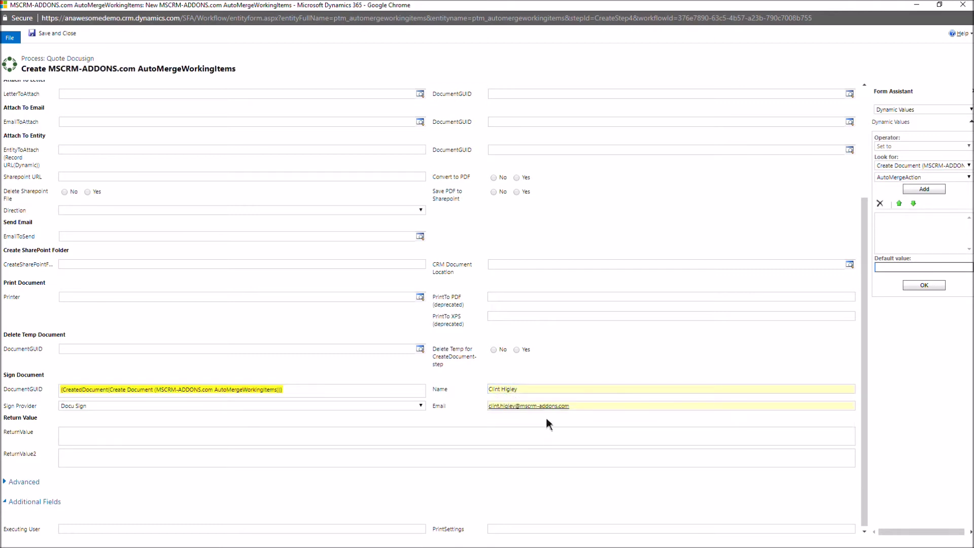
pyautogui.click(521, 388)
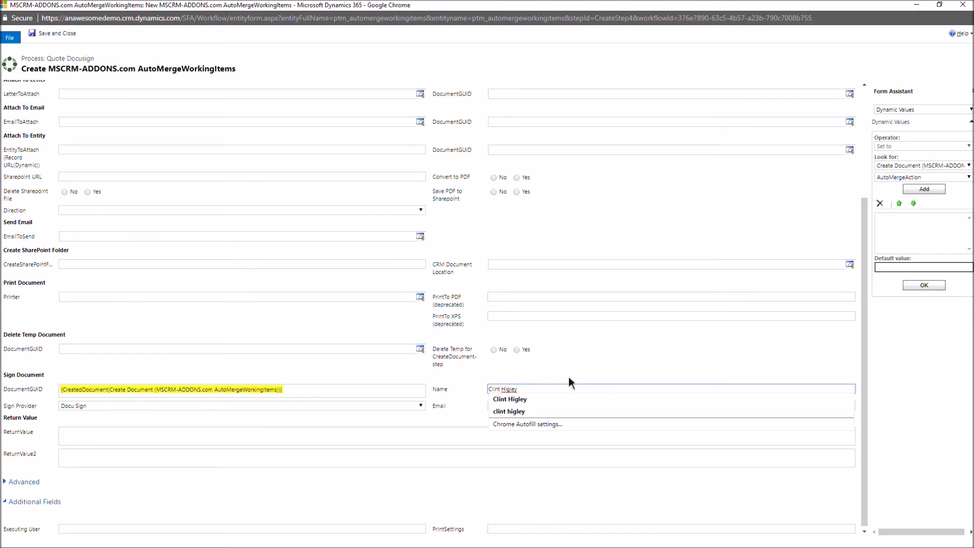
pyautogui.press('Escape')
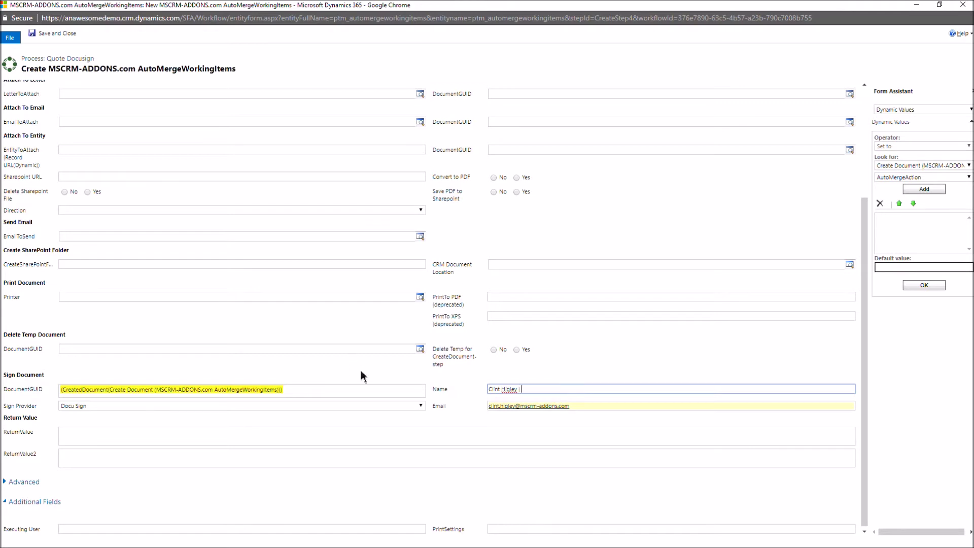
pyautogui.doubleClick(521, 389)
pyautogui.click(526, 389)
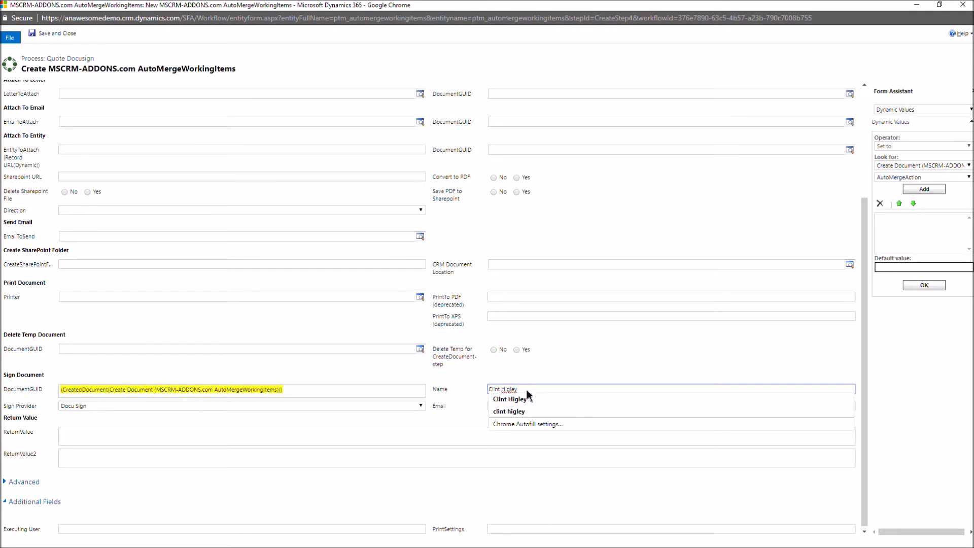
pyautogui.press('Down')
pyautogui.press('Return')
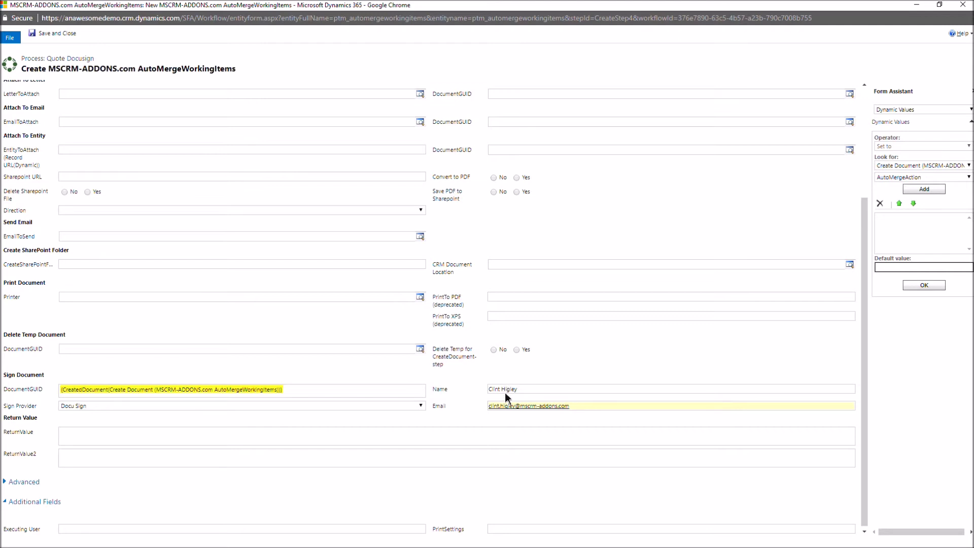
# Step: Save and close the Sign step's working item properties
pyautogui.click(572, 408)
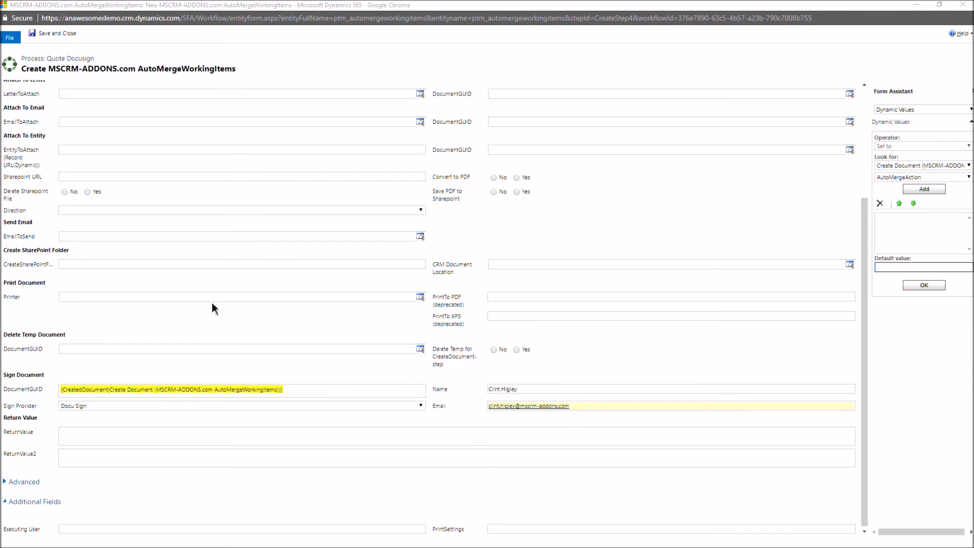
pyautogui.click(63, 37)
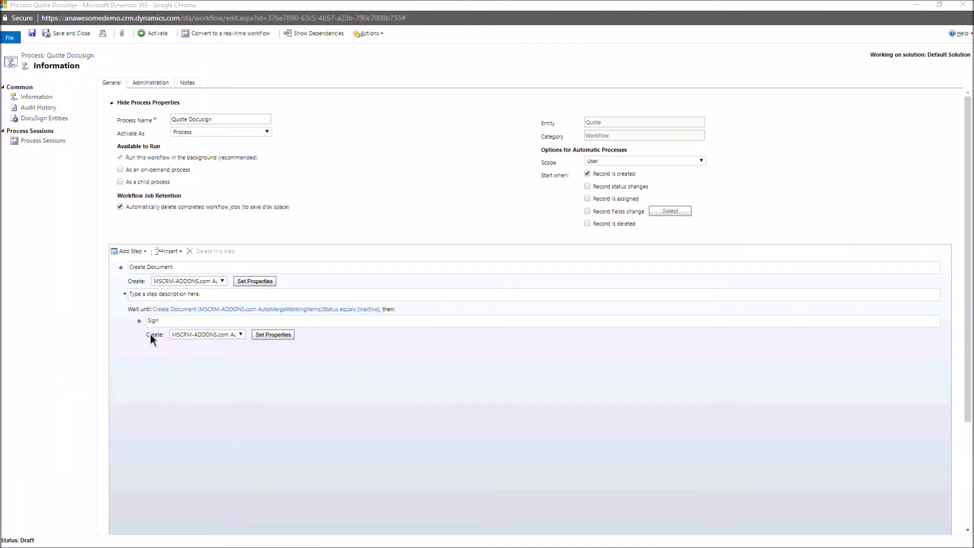
# Step: Add a Wait Condition step directly after the Sign step
pyautogui.click(151, 333)
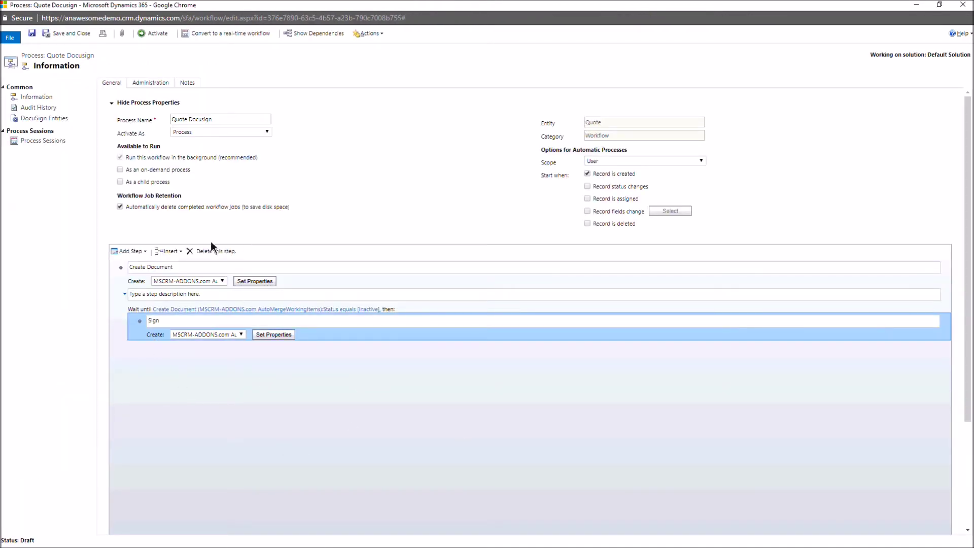
pyautogui.click(142, 253)
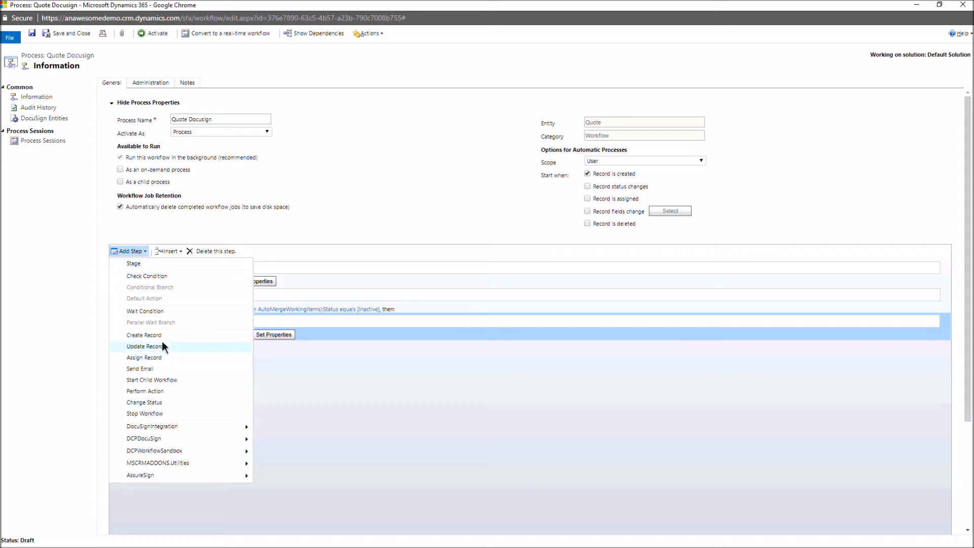
pyautogui.click(152, 311)
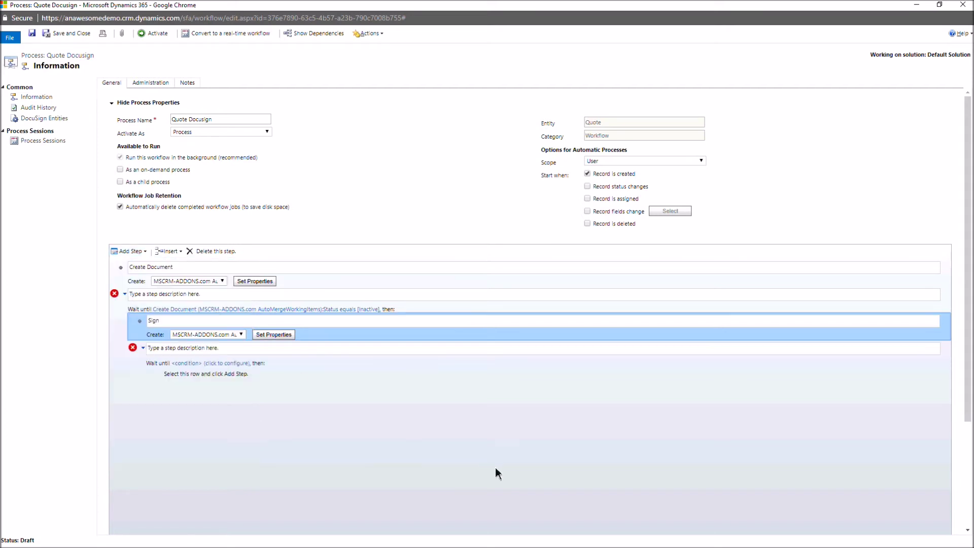
# Step: Configure the new wait condition to check the Status field of the Sign (MSCRM-ADDONS.com AutoMergeWorkingItems) record
pyautogui.click(220, 364)
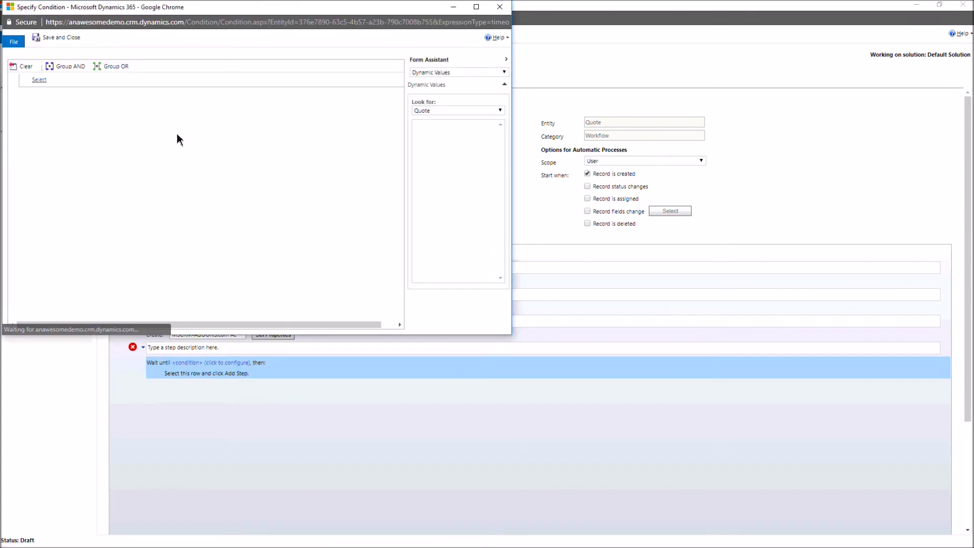
pyautogui.click(53, 77)
pyautogui.scroll(-2, 76, 198)
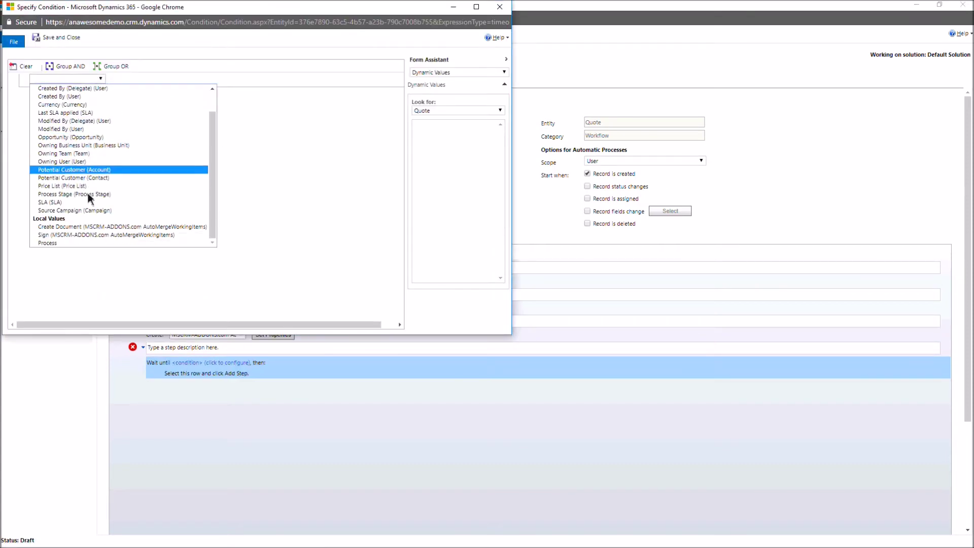
pyautogui.click(57, 234)
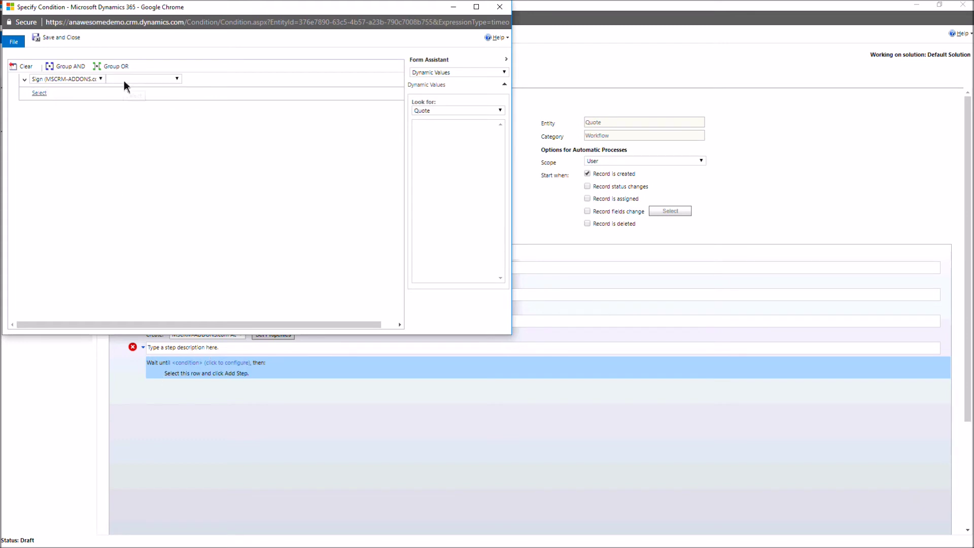
pyautogui.click(124, 80)
pyautogui.moveTo(234, 140); pyautogui.dragTo(233, 227)
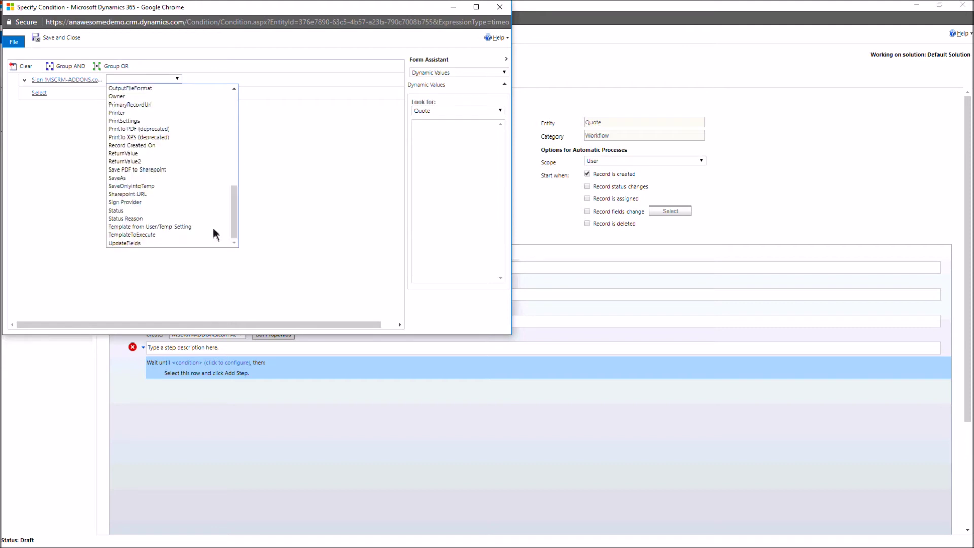
pyautogui.click(133, 213)
# Step: Finish the Sign status condition with the operator Equals and the value Inactive, and save and close it
pyautogui.click(203, 80)
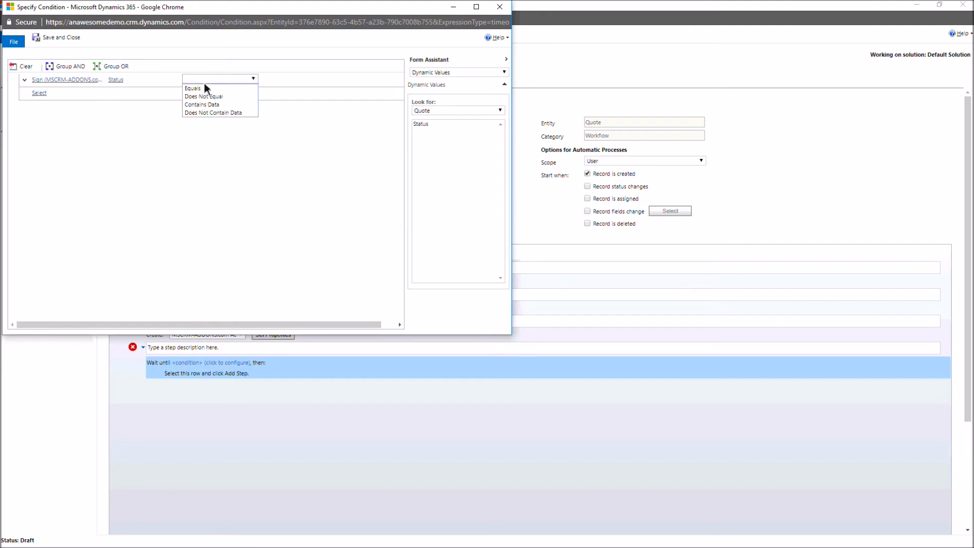
pyautogui.click(217, 90)
pyautogui.click(328, 79)
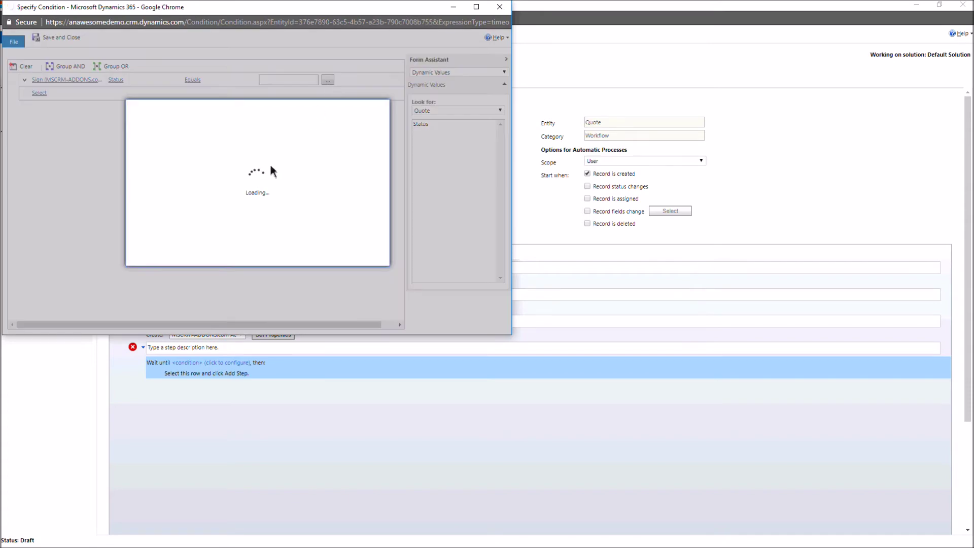
pyautogui.click(160, 182)
pyautogui.click(247, 192)
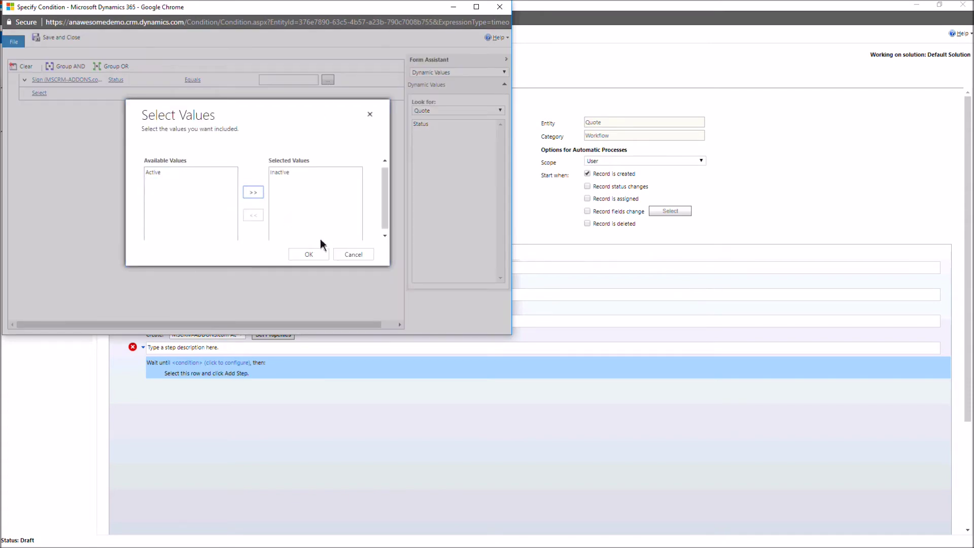
pyautogui.click(311, 252)
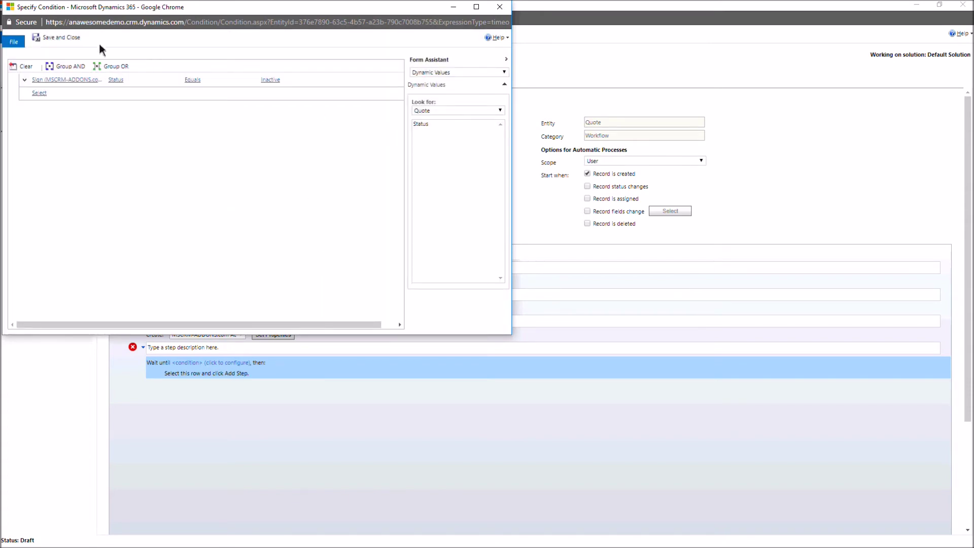
pyautogui.click(76, 38)
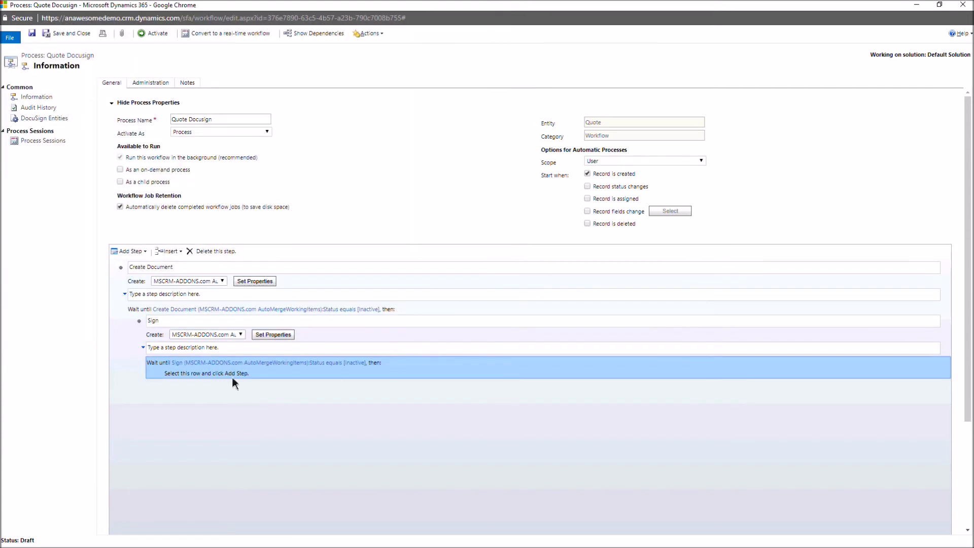
# Step: Inside the Sign wait condition, add the TriggerSubWorkflow step from DCPWorkflowSandbox
pyautogui.click(232, 376)
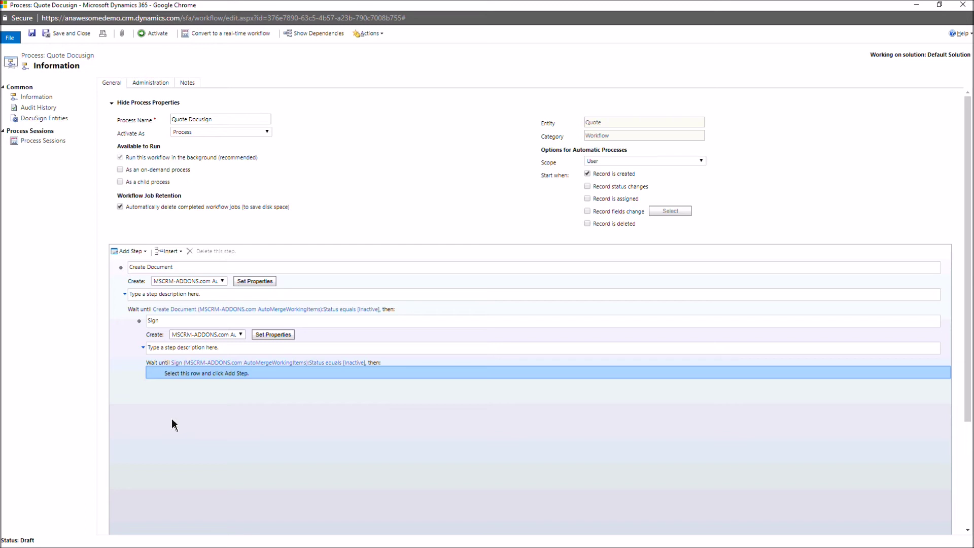
pyautogui.click(145, 251)
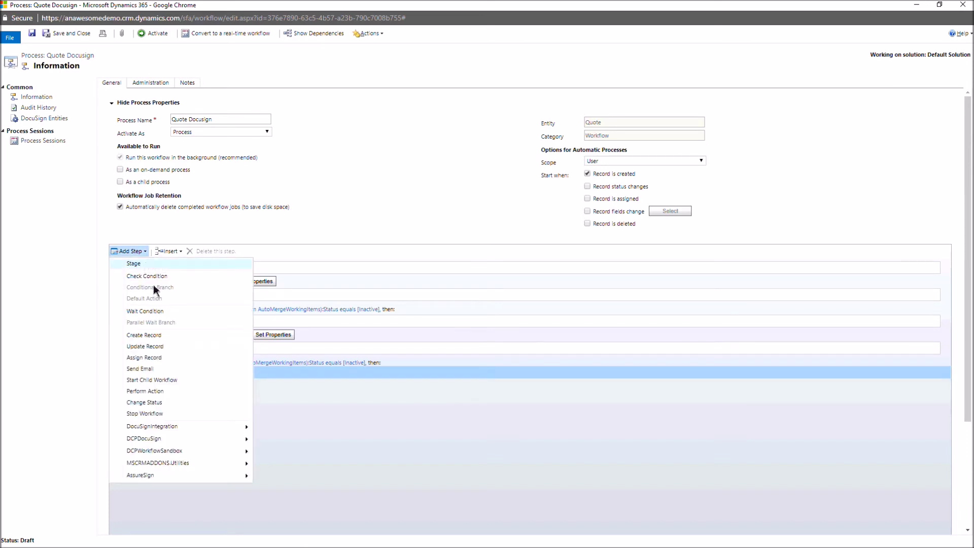
pyautogui.click(160, 451)
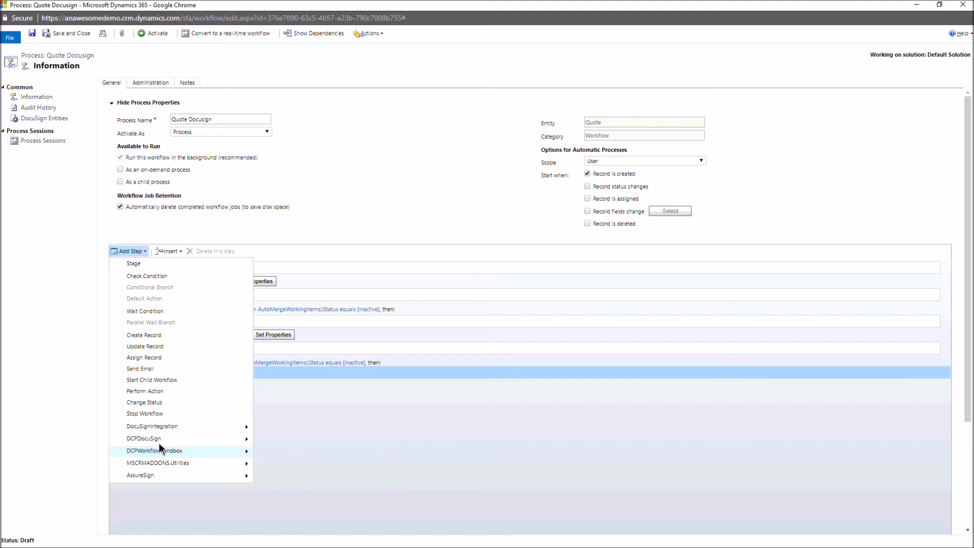
pyautogui.moveTo(162, 466)
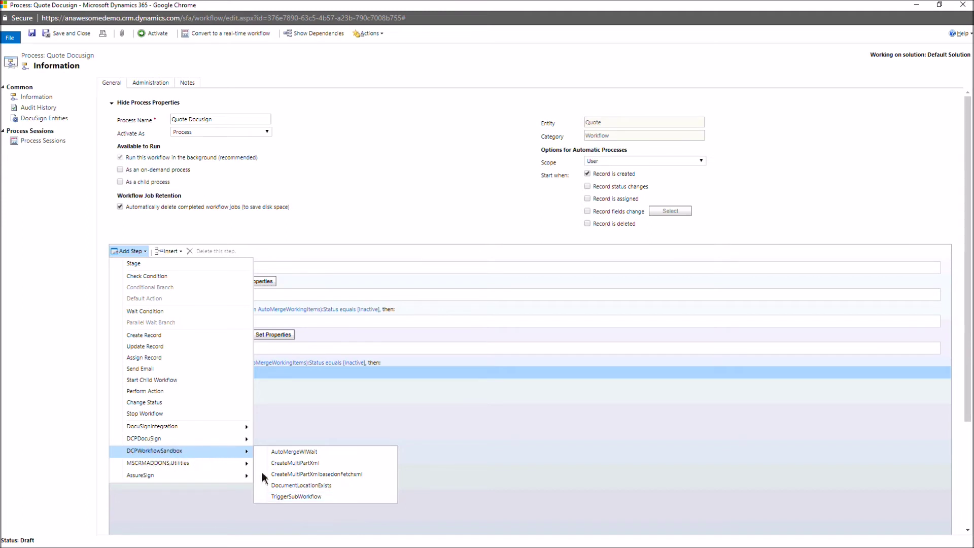
pyautogui.click(291, 497)
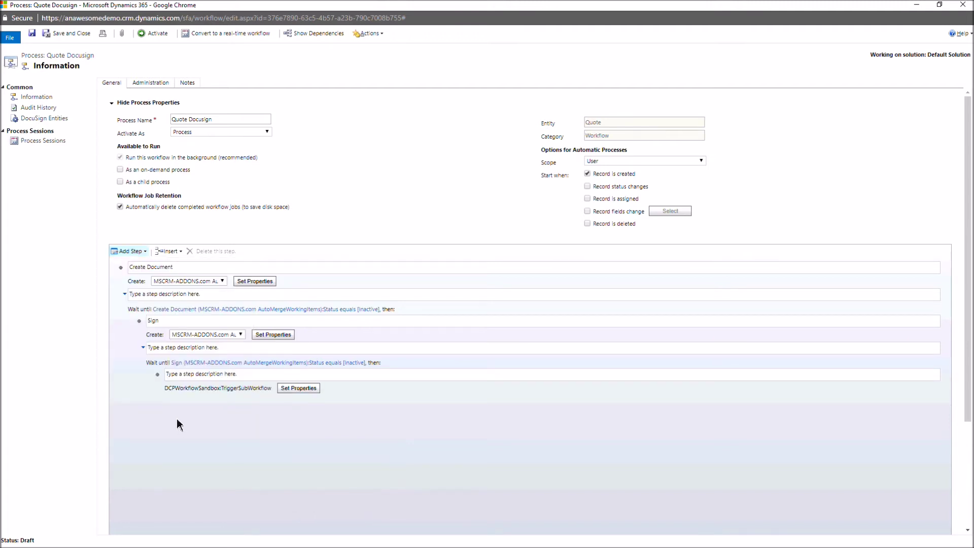
# Step: Open the TriggerSubWorkflow step's input properties and point the Dynamic Record URL's dynamic value at the Sign (MSCRM-ADDONS.com AutoMergeWorkingItems) record
pyautogui.click(235, 376)
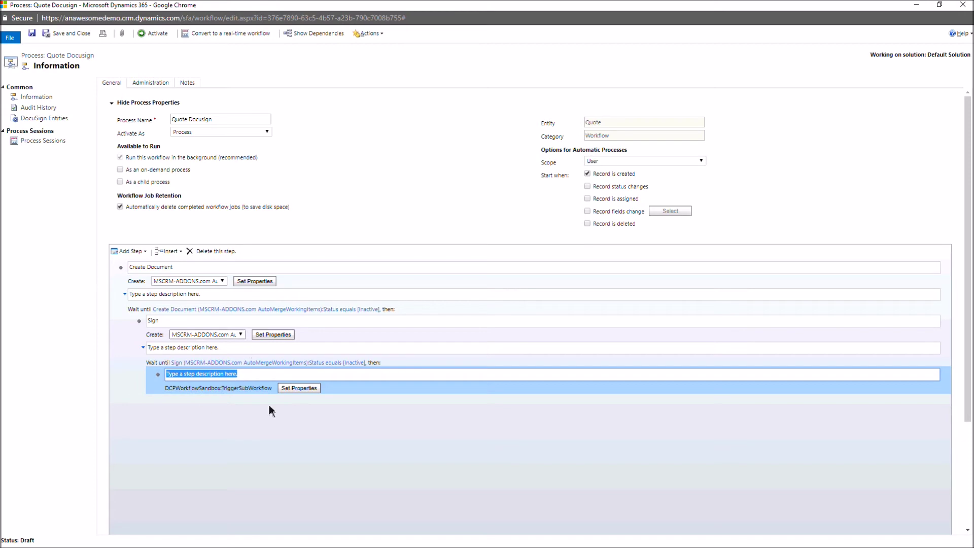
pyautogui.click(307, 391)
pyautogui.moveTo(145, 13); pyautogui.dragTo(465, 62)
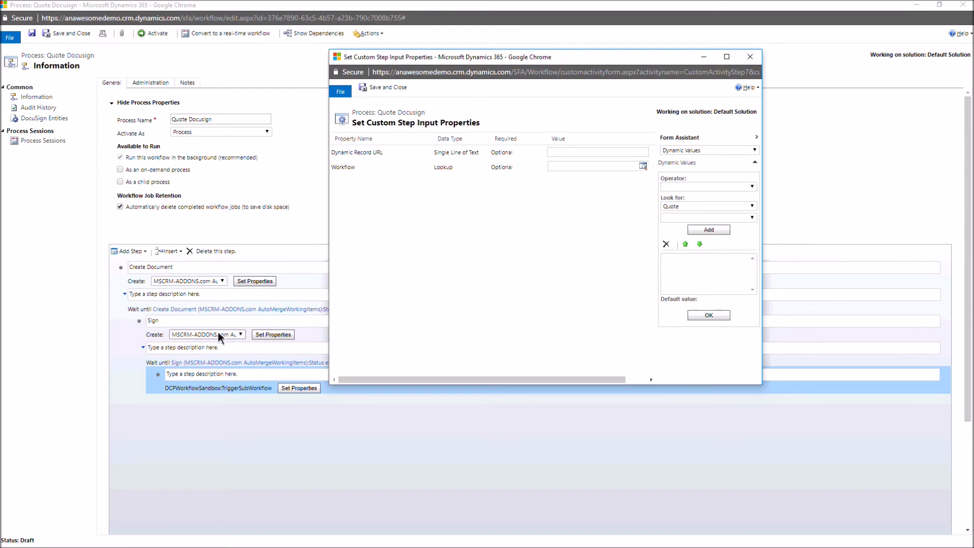
pyautogui.click(579, 152)
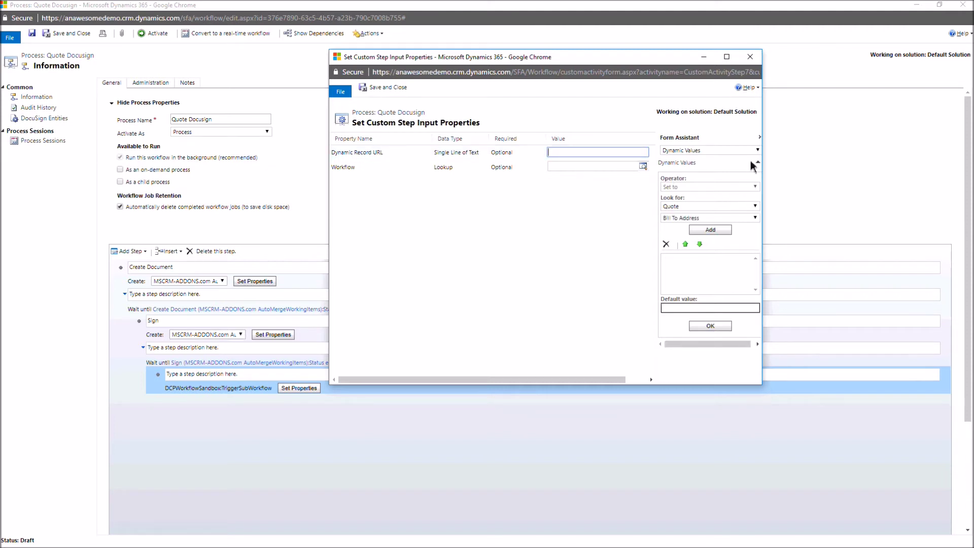
pyautogui.click(753, 206)
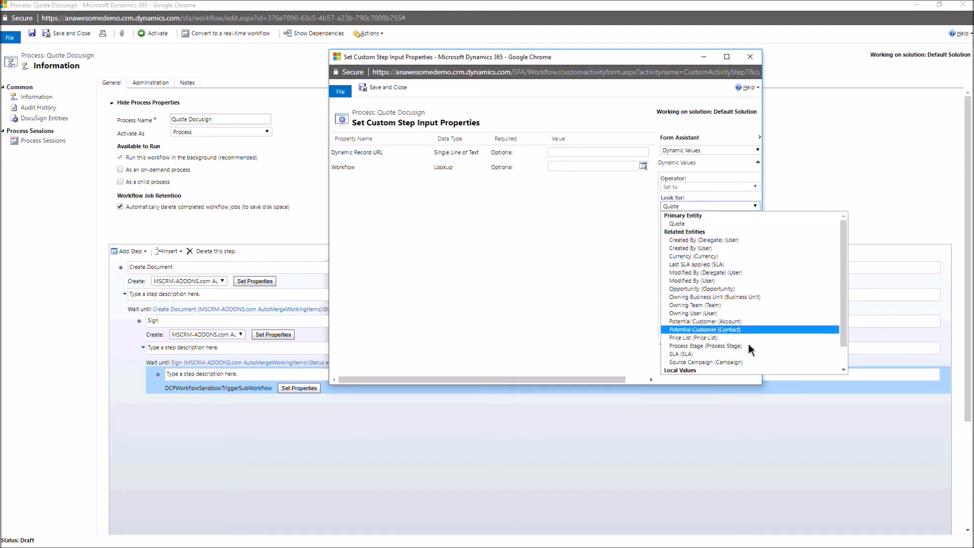
pyautogui.scroll(-2, 748, 345)
pyautogui.click(714, 362)
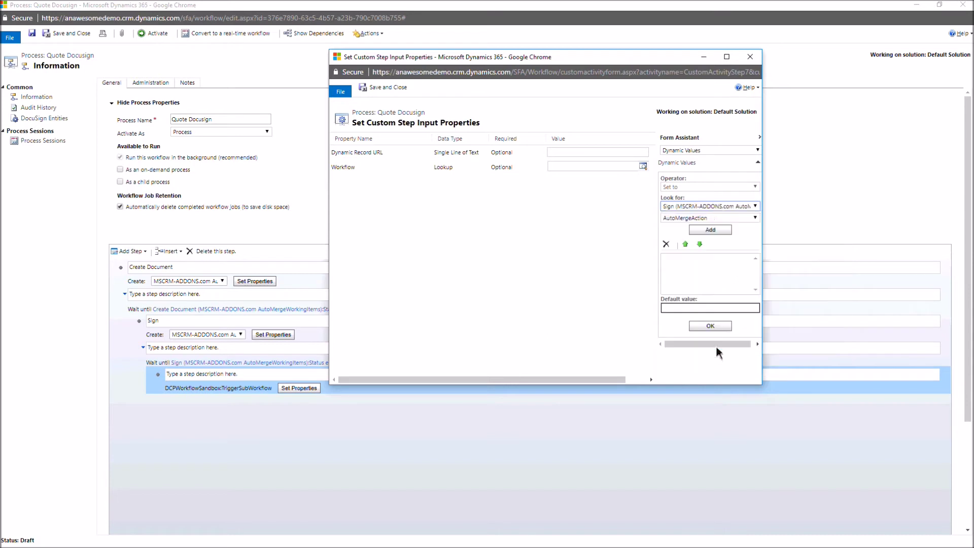
# Step: Fill the Dynamic Record URL input with the Sign record's Record URL(Dynamic) value
pyautogui.click(739, 219)
pyautogui.click(734, 219)
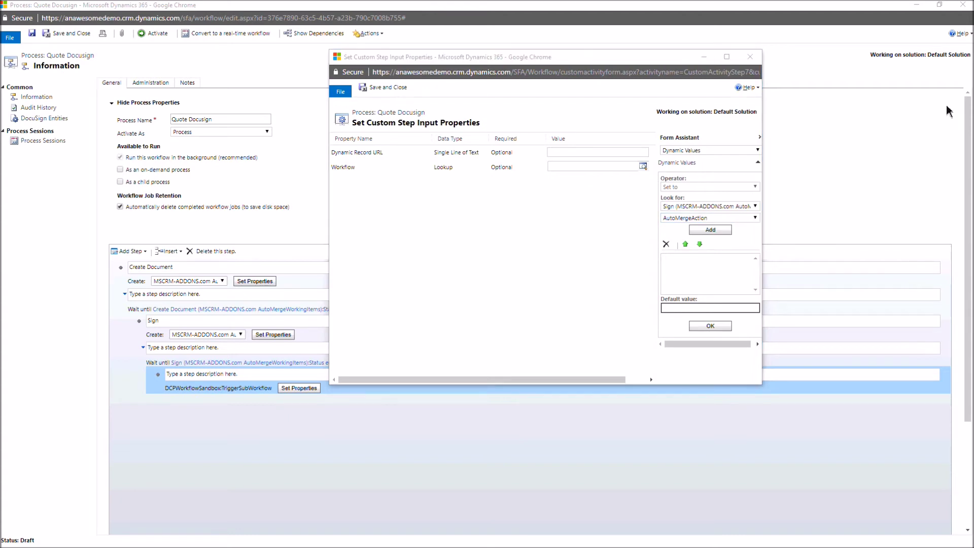
pyautogui.click(756, 217)
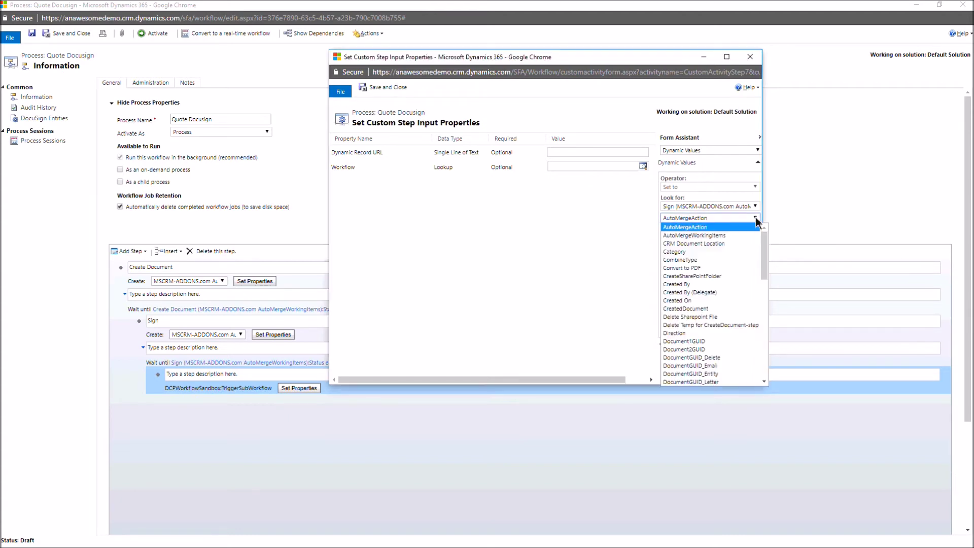
pyautogui.moveTo(765, 245); pyautogui.dragTo(753, 336)
pyautogui.click(690, 294)
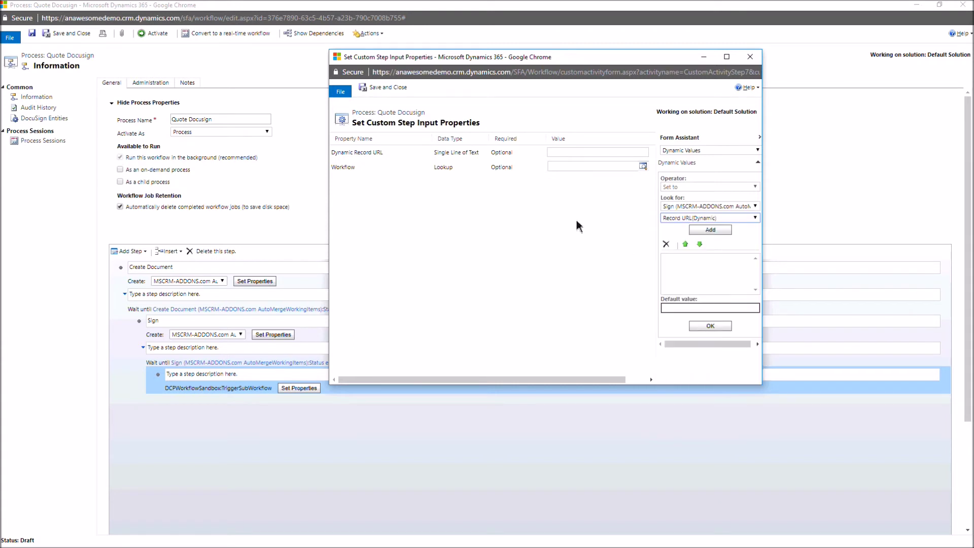
pyautogui.click(710, 229)
pyautogui.click(711, 326)
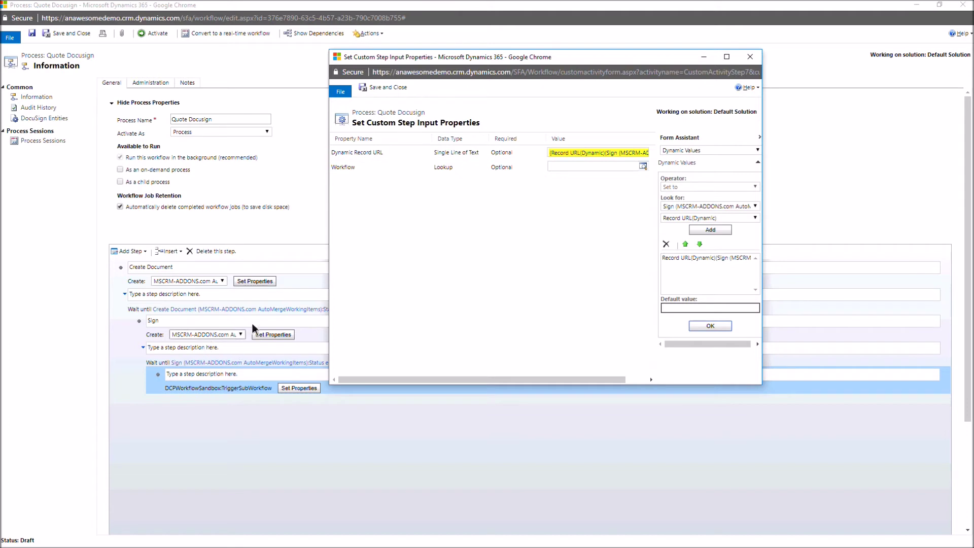
# Step: Search the Workflow input's lookup for "dcp"
pyautogui.click(571, 166)
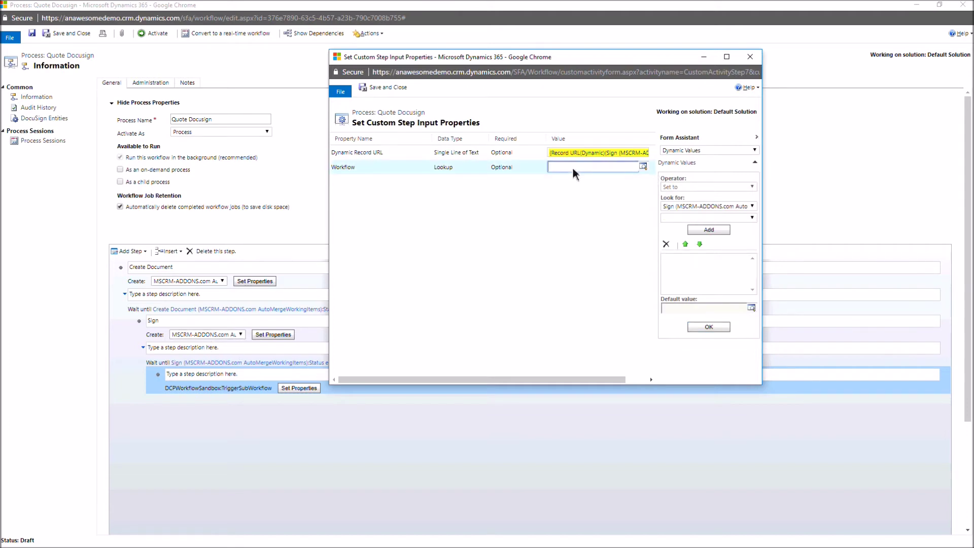
pyautogui.write('do')
pyautogui.write('c')
pyautogui.click(645, 165)
pyautogui.press('BackSpace')
pyautogui.press('BackSpace')
pyautogui.write('scp')
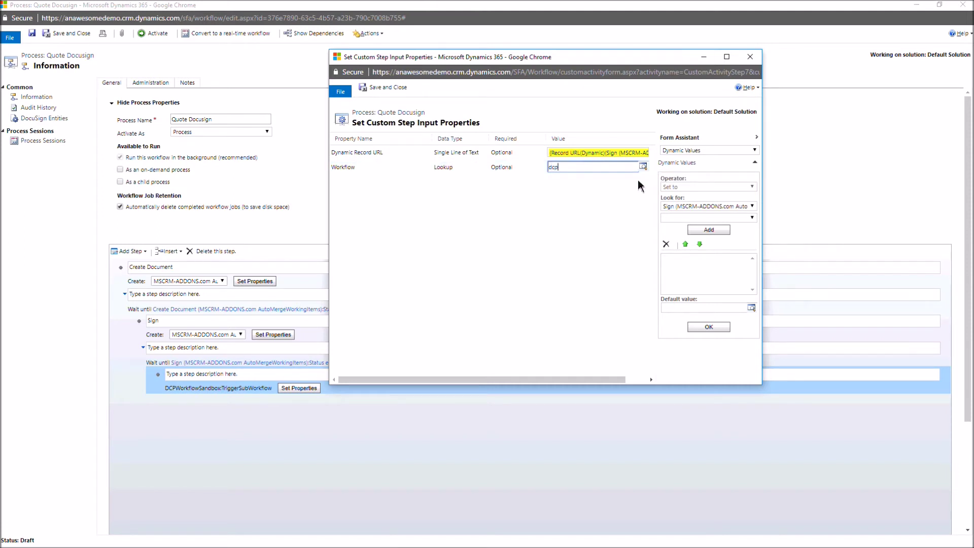
pyautogui.click(642, 166)
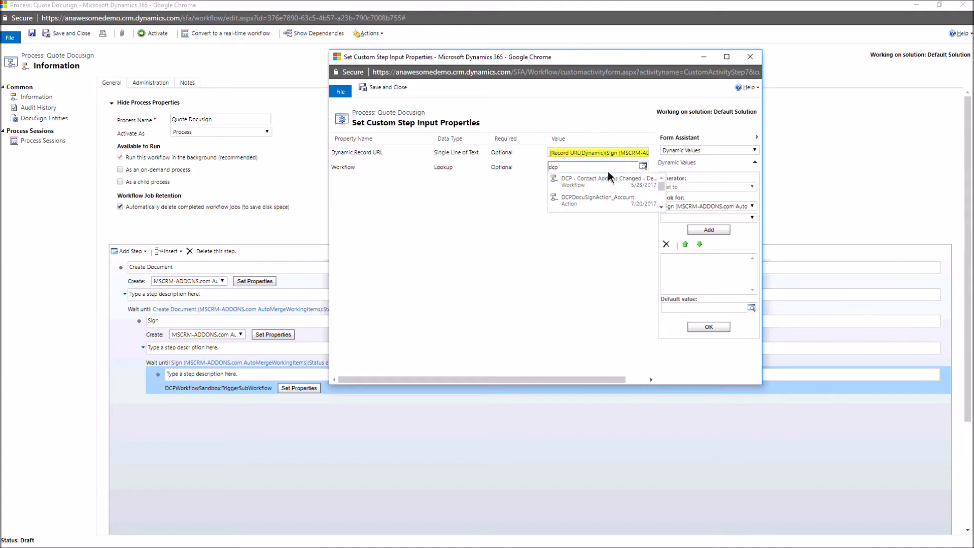
# Step: Refine the Workflow lookup search to "dcpdoc", choose DCPDocuSignWorkflow, and save and close the step's input properties
pyautogui.click(587, 163)
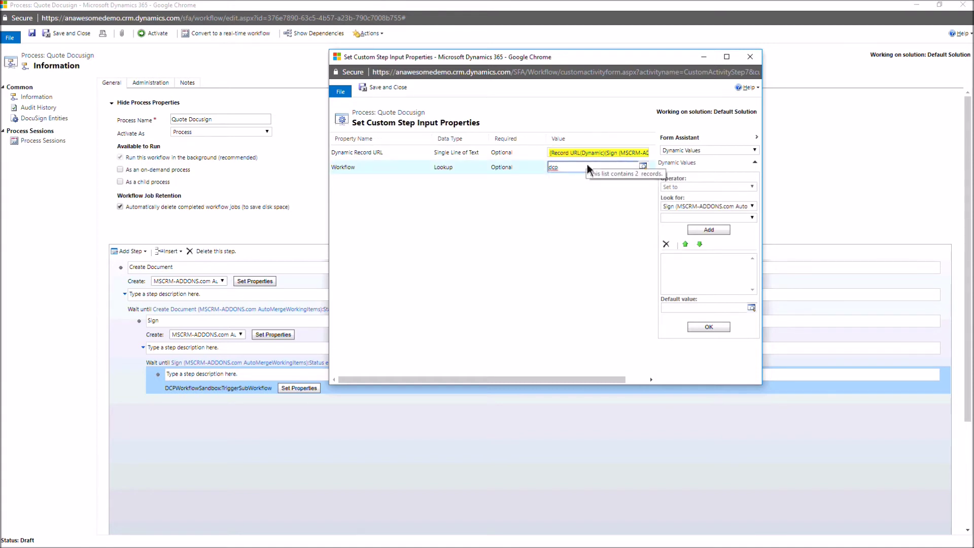
pyautogui.write('do')
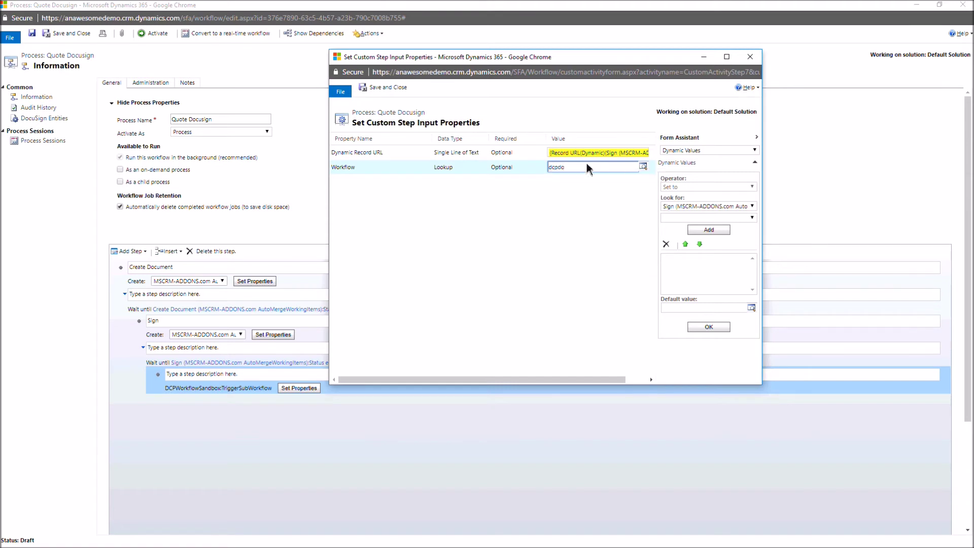
pyautogui.write('c')
pyautogui.click(643, 166)
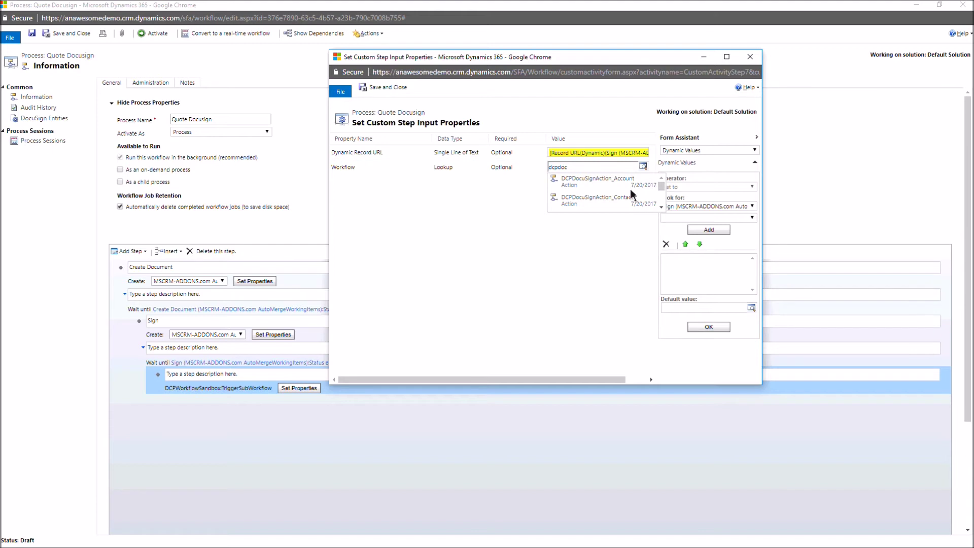
pyautogui.scroll(-3, 629, 191)
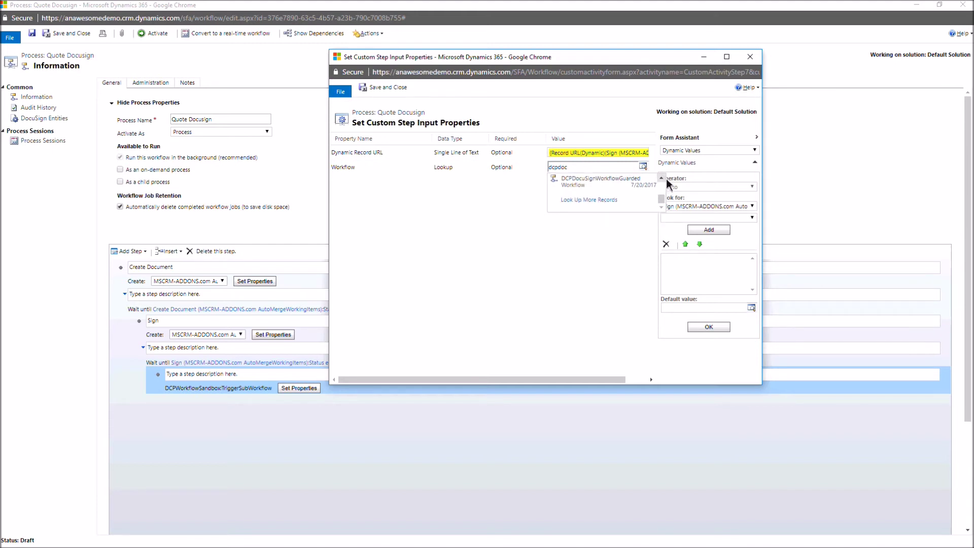
pyautogui.click(662, 178)
pyautogui.click(601, 184)
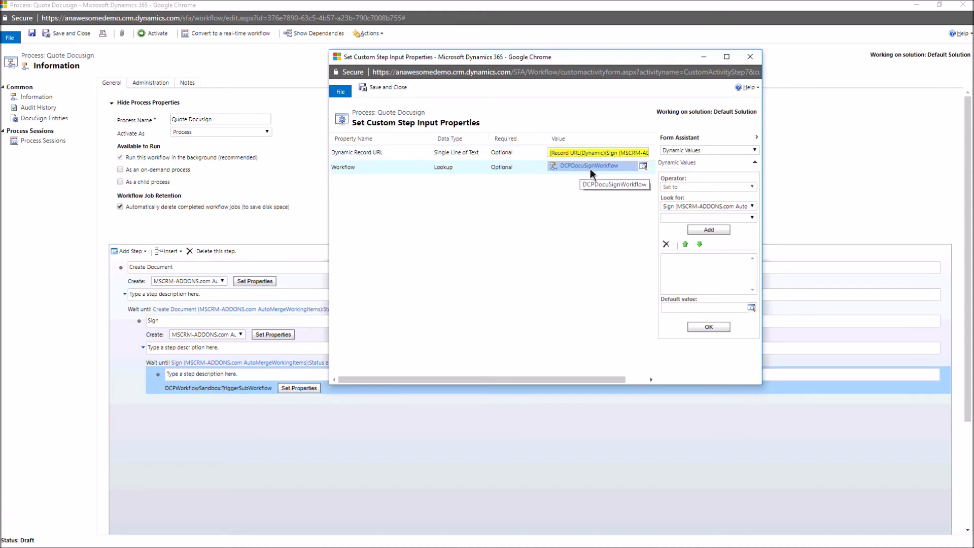
pyautogui.click(388, 85)
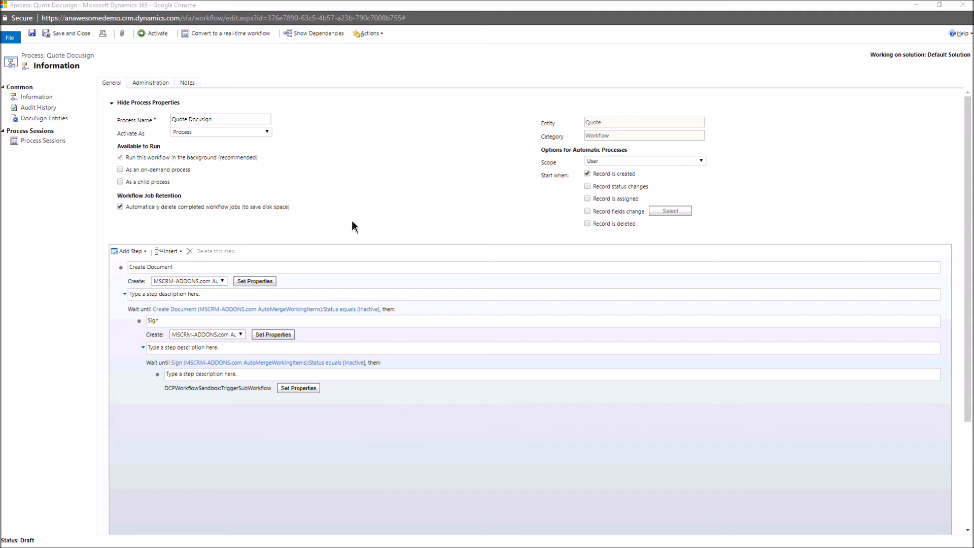
# Step: Save and activate the Quote Docusign process, and close its window
pyautogui.click(35, 32)
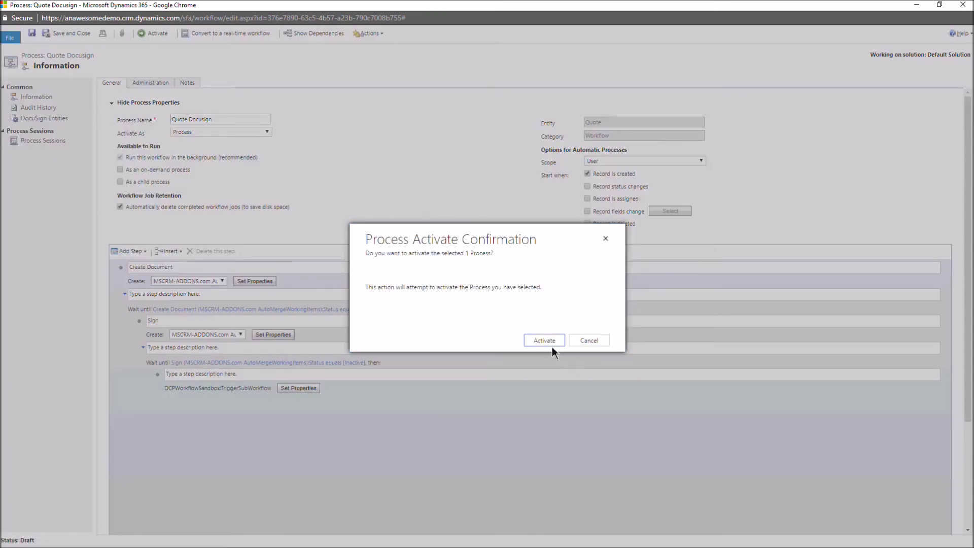
pyautogui.click(545, 341)
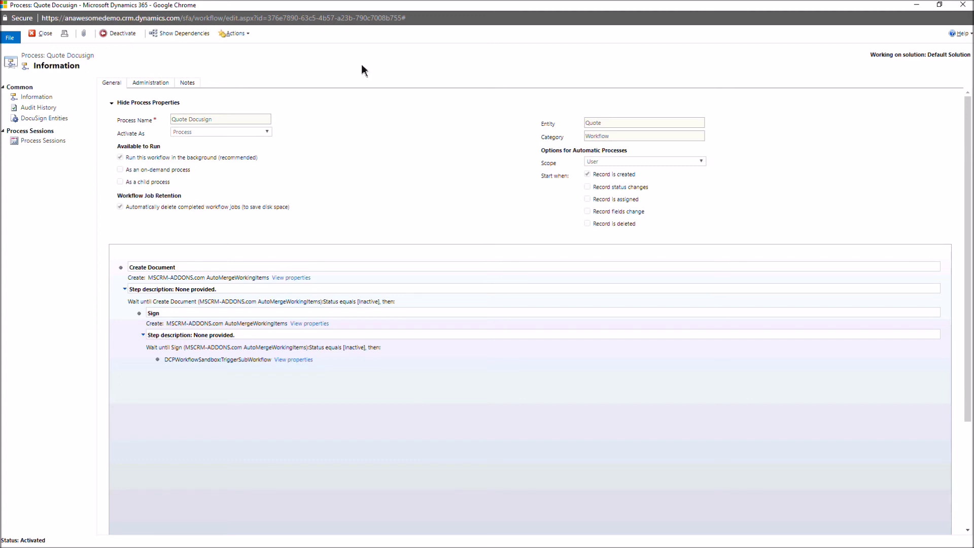
pyautogui.click(963, 5)
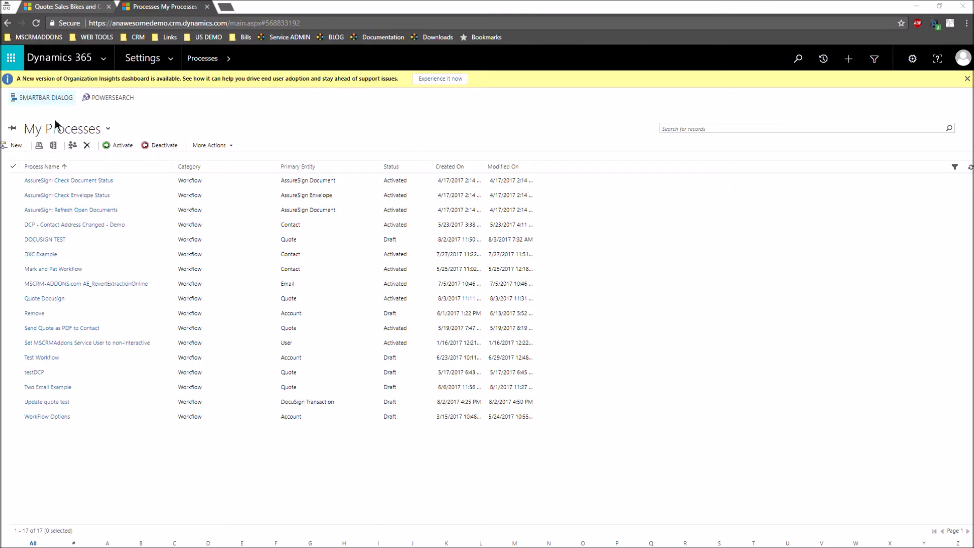
# Step: Create a new blank background workflow process named "Docusign return" for the DocuSign Transaction entity
pyautogui.click(15, 145)
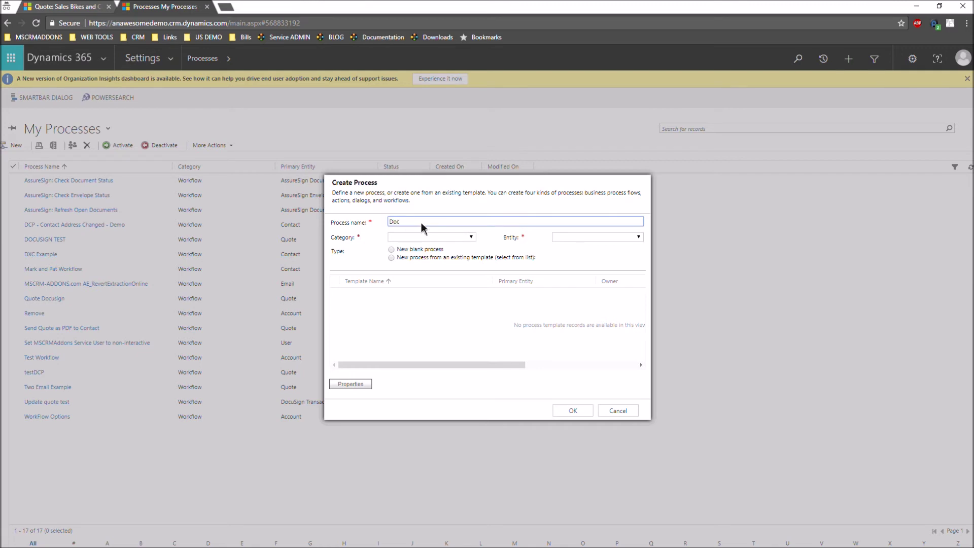
pyautogui.write('n')
pyautogui.click(471, 238)
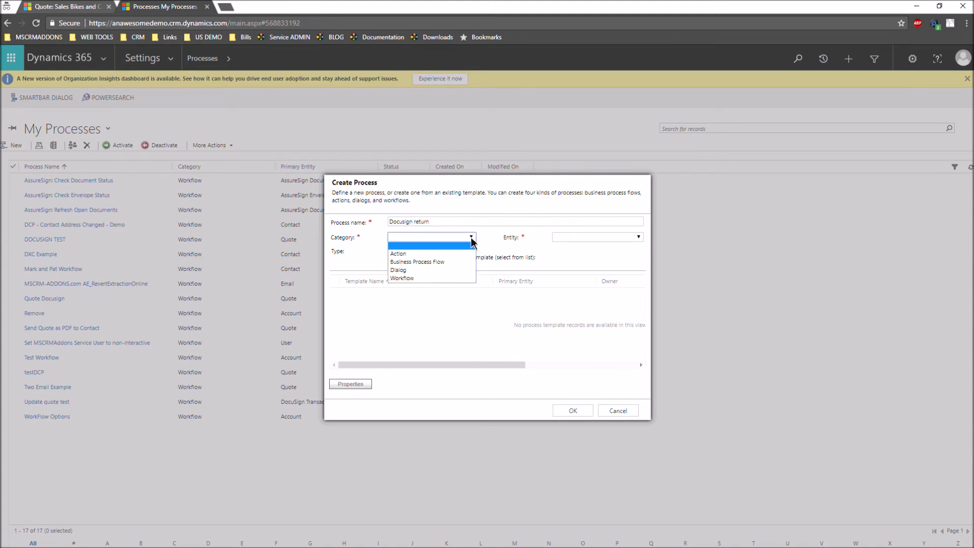
pyautogui.click(418, 278)
pyautogui.click(640, 238)
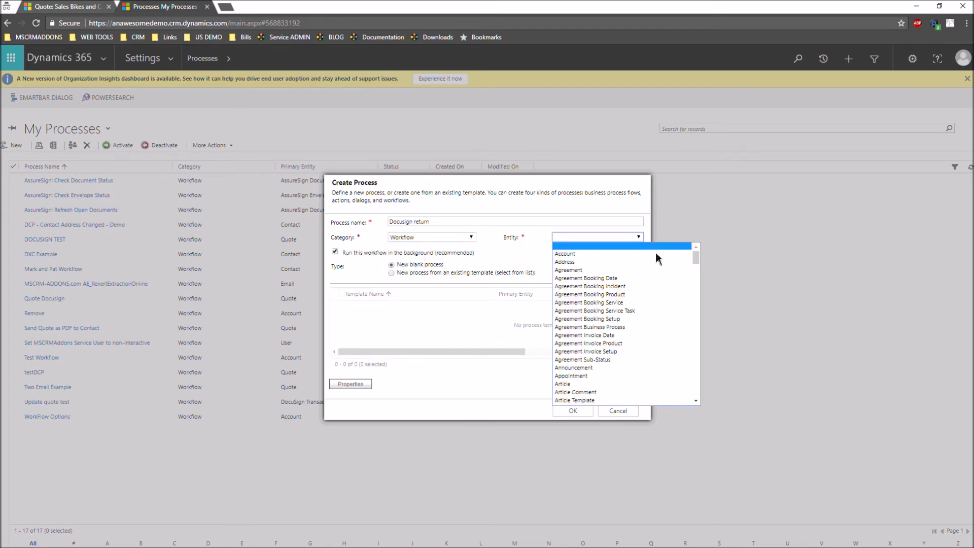
pyautogui.moveTo(696, 257); pyautogui.dragTo(698, 300)
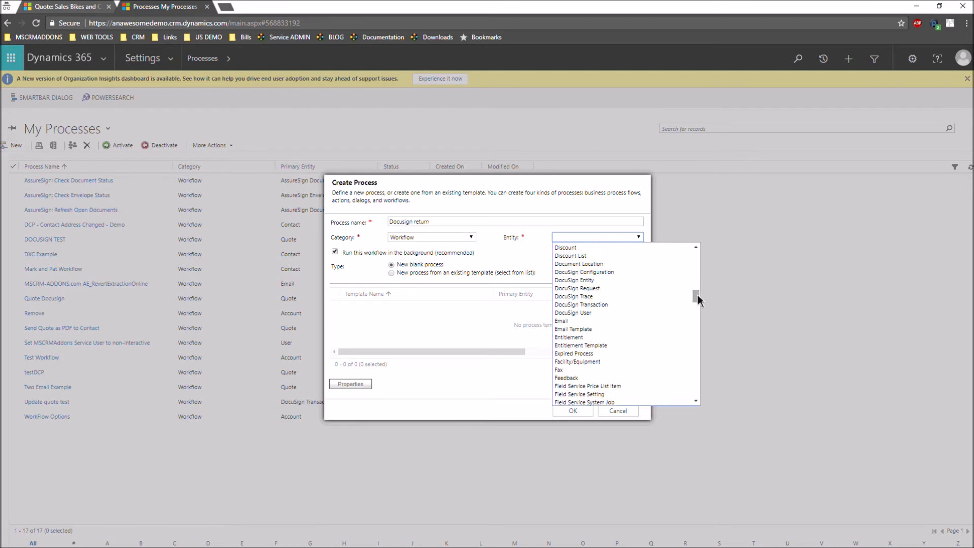
pyautogui.click(595, 305)
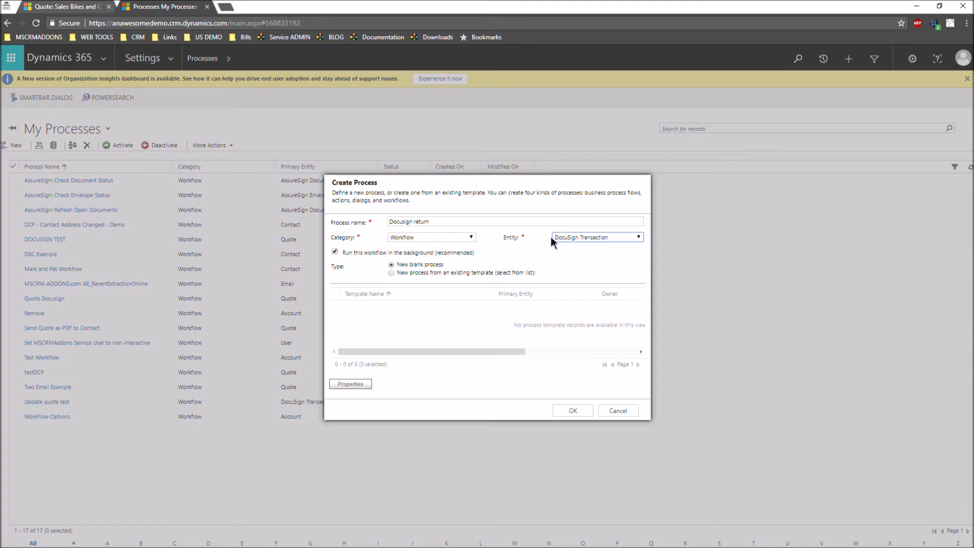
pyautogui.click(573, 410)
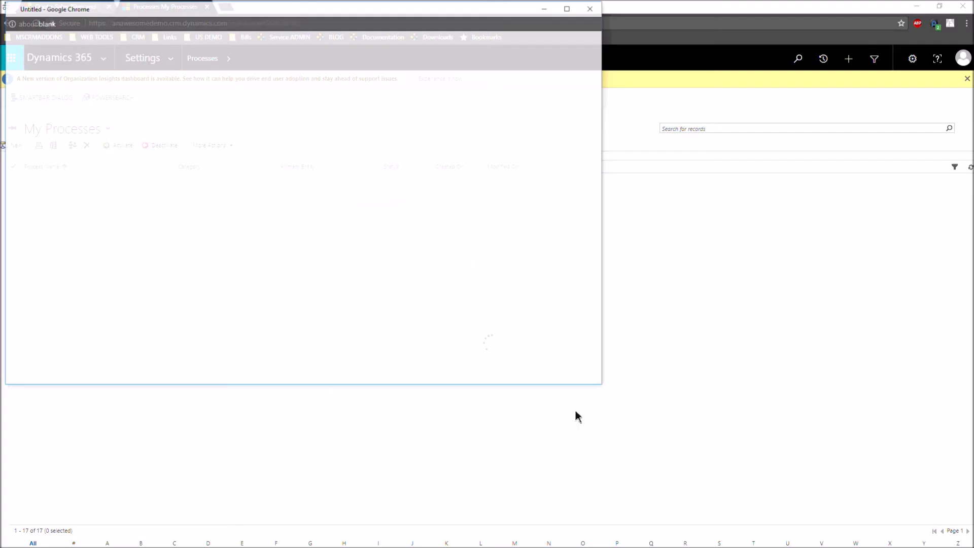
pyautogui.moveTo(248, 11); pyautogui.dragTo(0, 79)
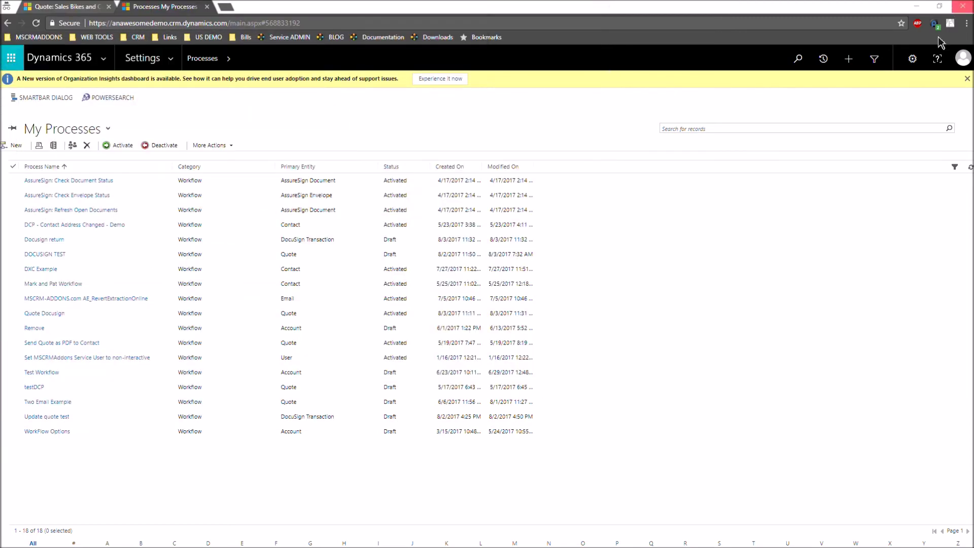
# Step: Run an Advanced Find for all DocuSign Transactions
pyautogui.click(876, 56)
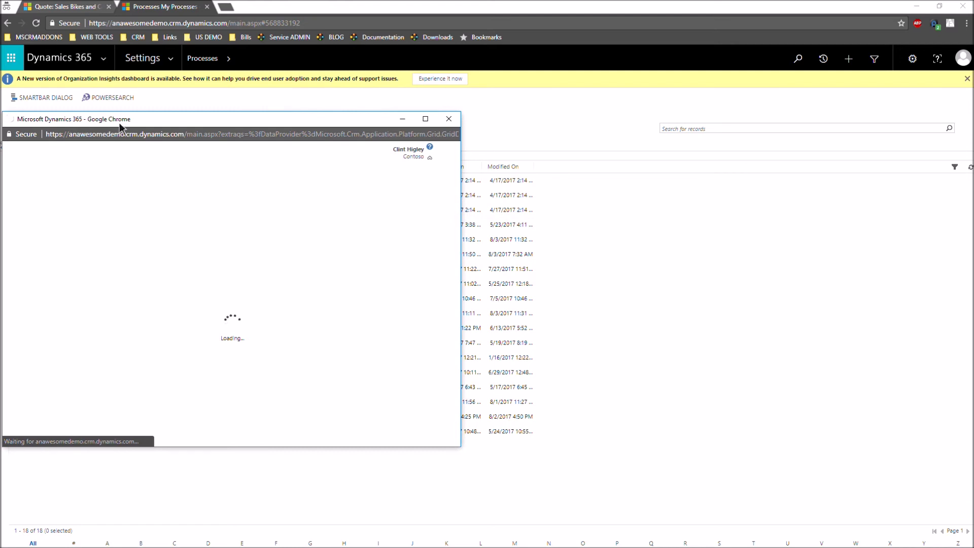
pyautogui.moveTo(121, 124); pyautogui.dragTo(191, 110)
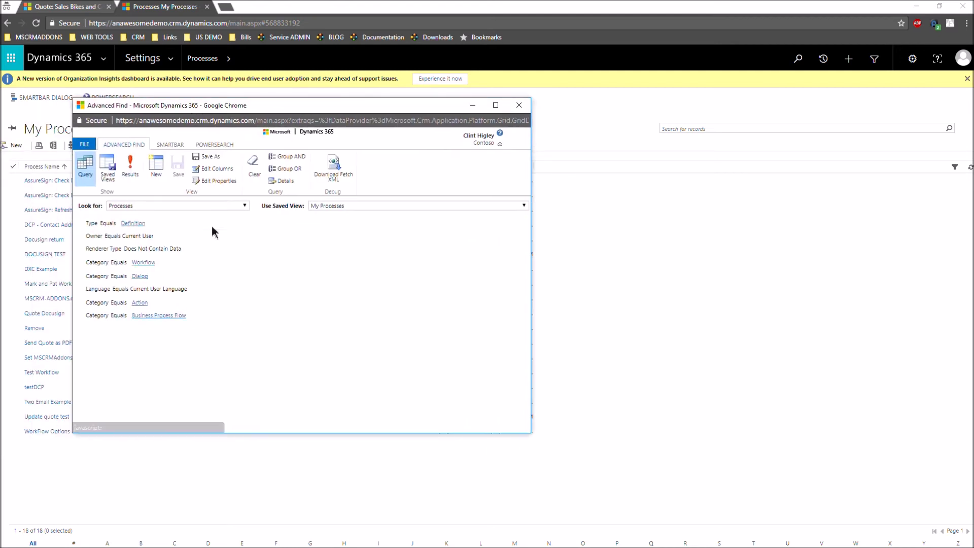
pyautogui.click(244, 206)
pyautogui.moveTo(250, 311); pyautogui.dragTo(248, 257)
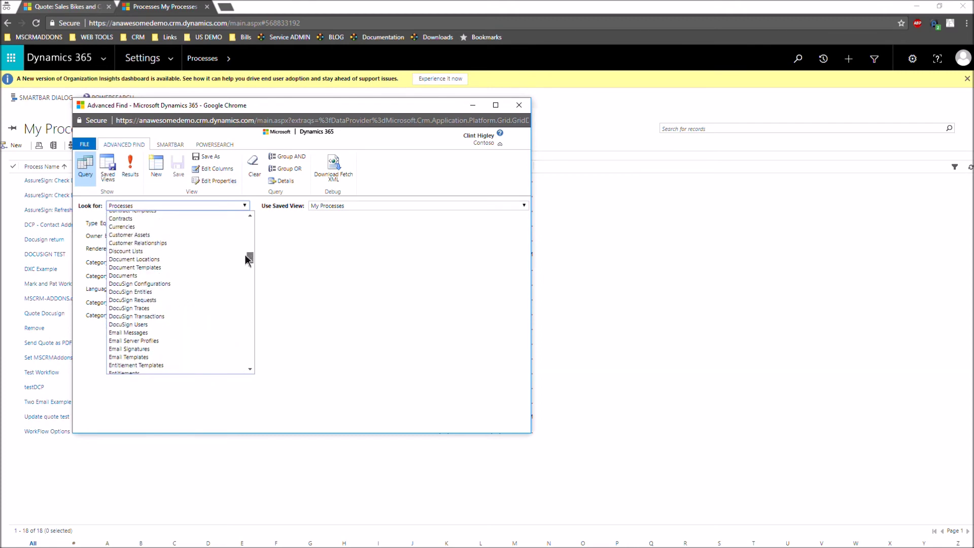
pyautogui.click(141, 317)
pyautogui.click(131, 170)
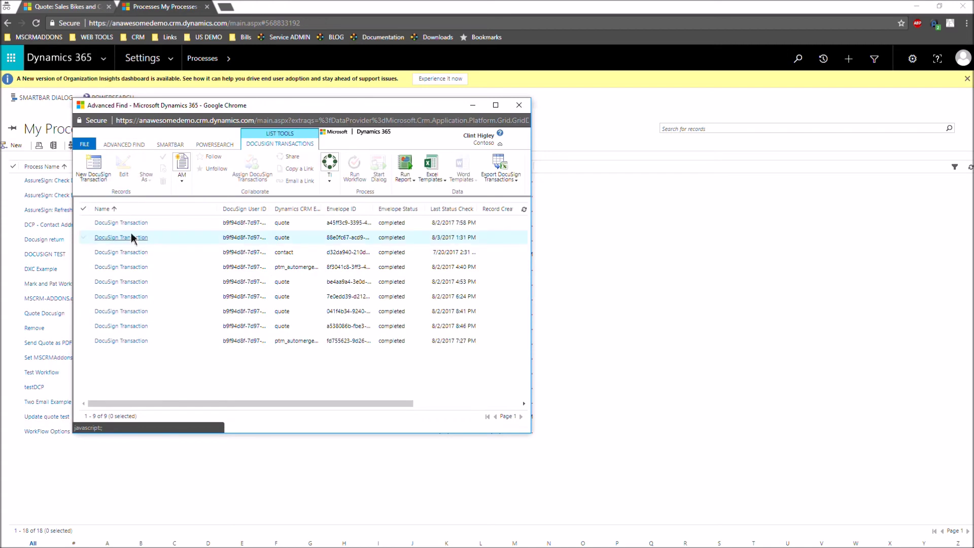
# Step: Open the first DocuSign Transaction in the results, copy its Envelope Status value, and close the record
pyautogui.click(128, 223)
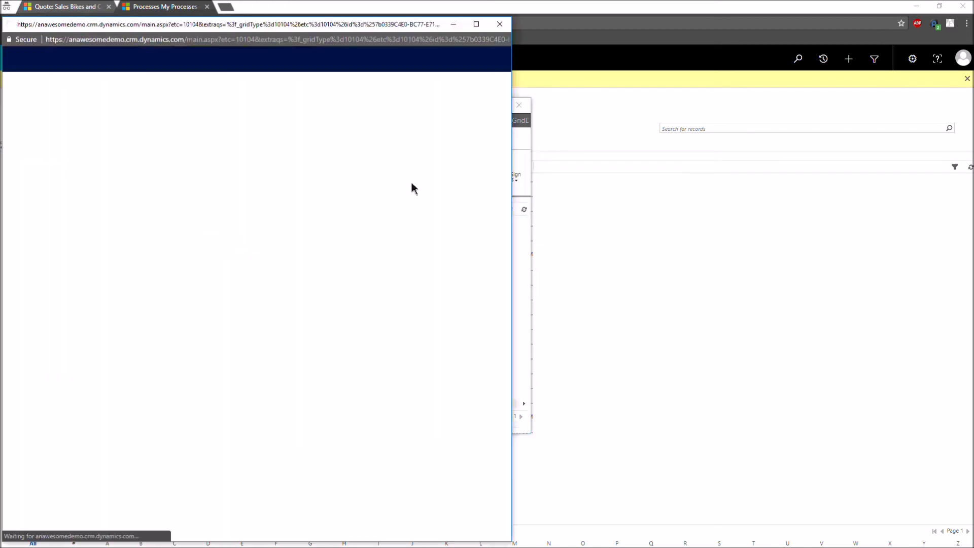
pyautogui.click(479, 25)
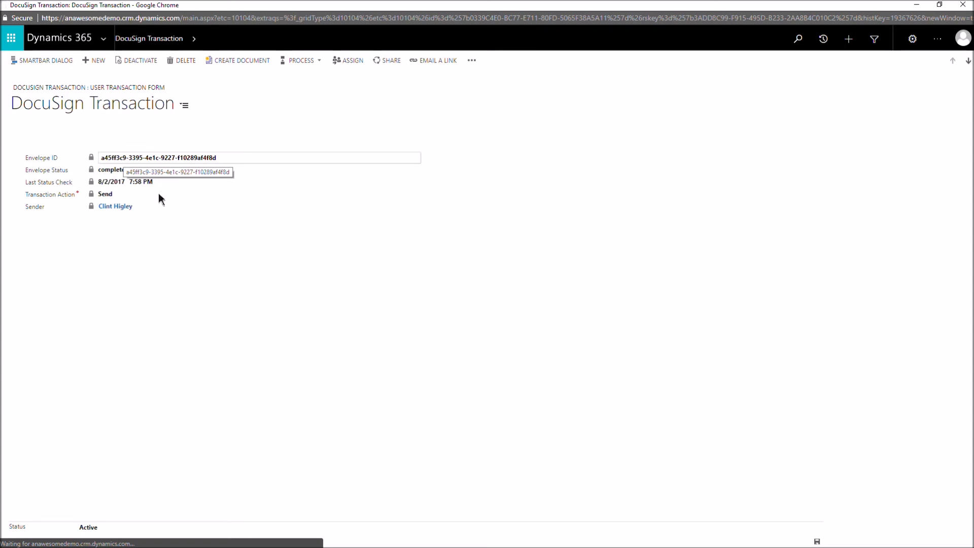
pyautogui.moveTo(132, 173); pyautogui.dragTo(105, 171)
pyautogui.rightClick(114, 170)
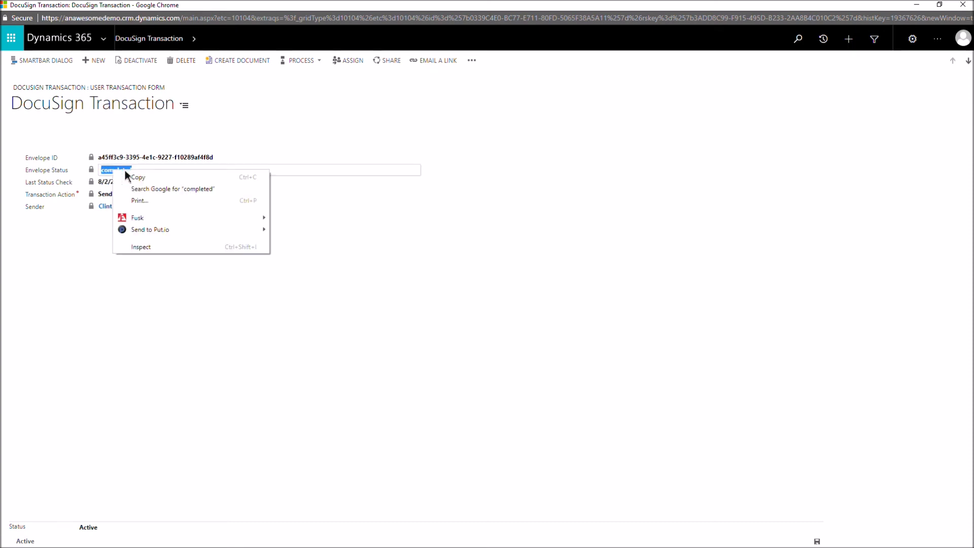
pyautogui.click(132, 176)
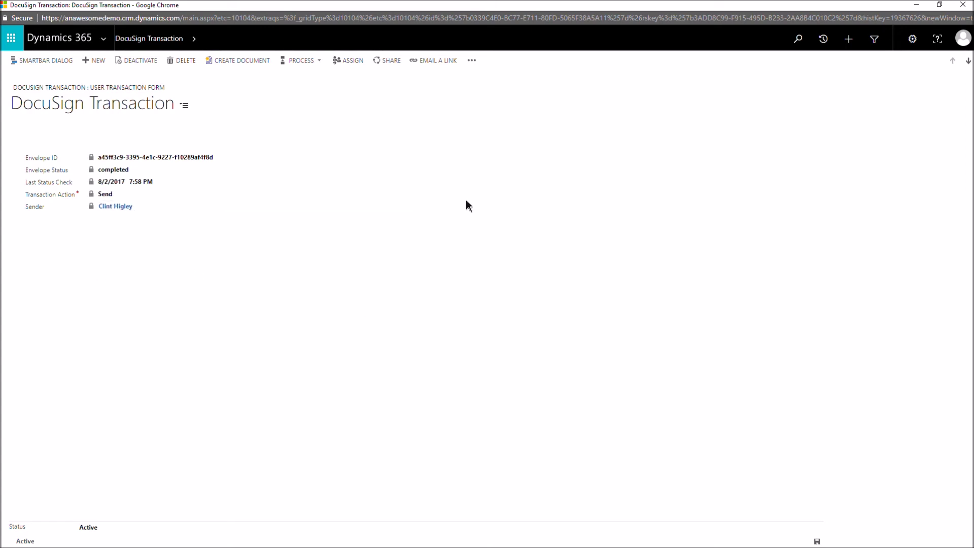
pyautogui.click(962, 5)
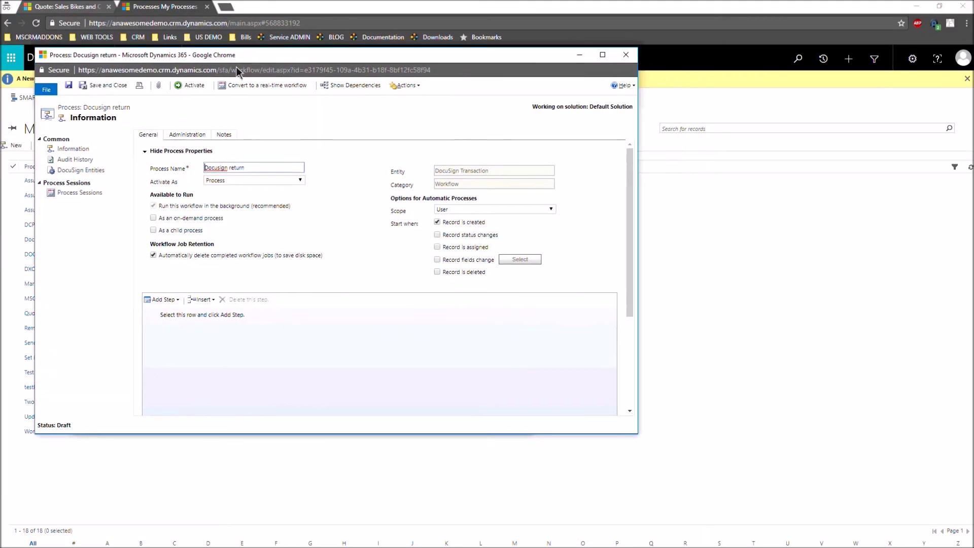
# Step: Make the Docusign return process available as an on-demand process, and close the process and Advanced Find windows
pyautogui.click(152, 218)
pyautogui.click(625, 55)
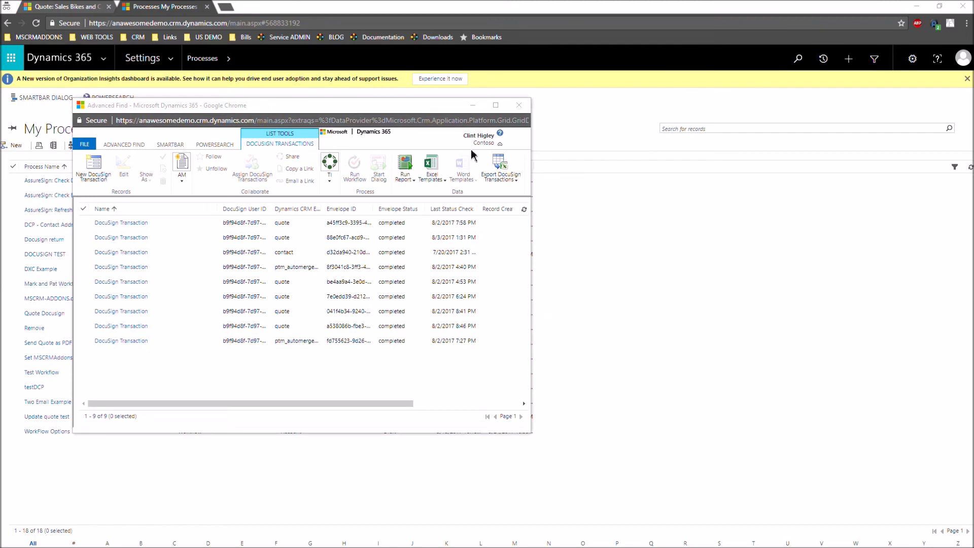
pyautogui.click(518, 105)
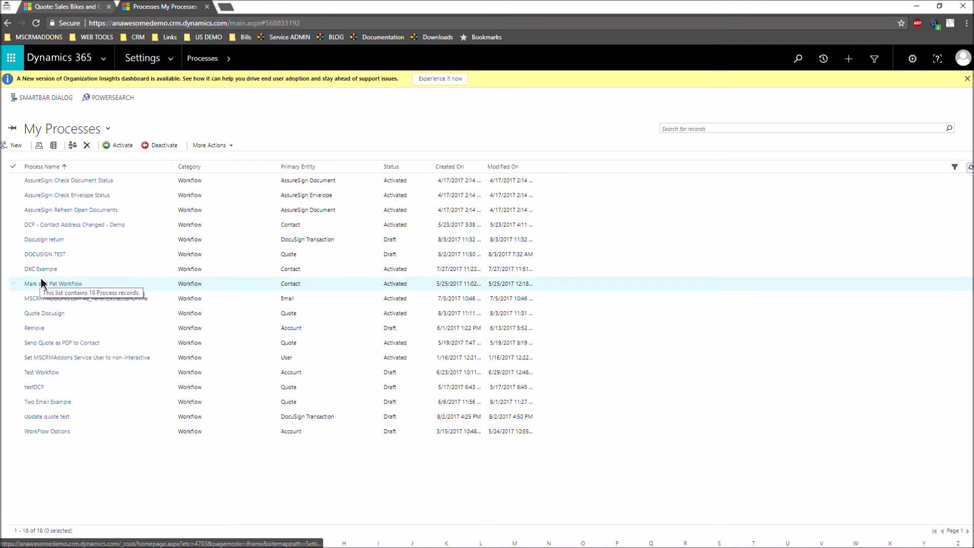
# Step: Deactivate the Quote Docusign process, switch it from starting on record creation to on-demand, and reactivate it
pyautogui.click(50, 313)
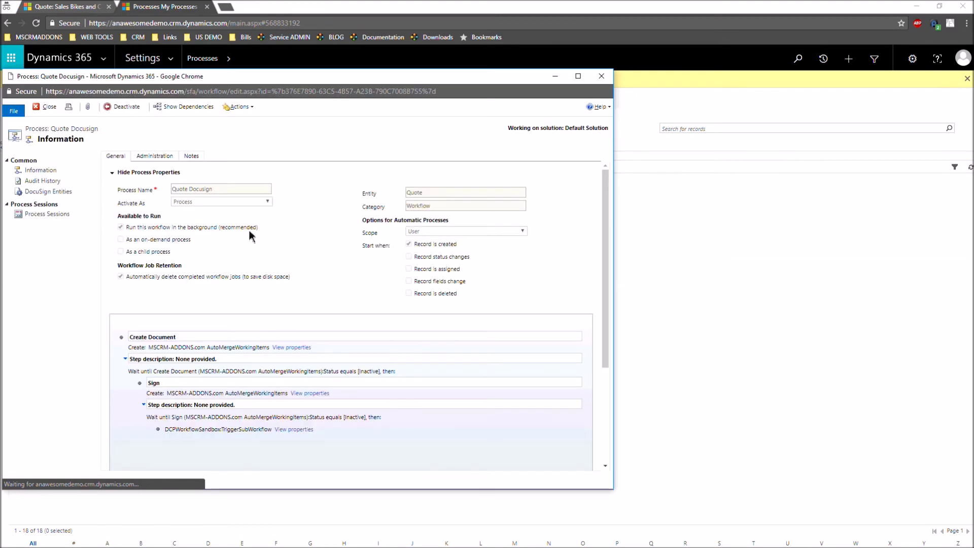
pyautogui.click(123, 107)
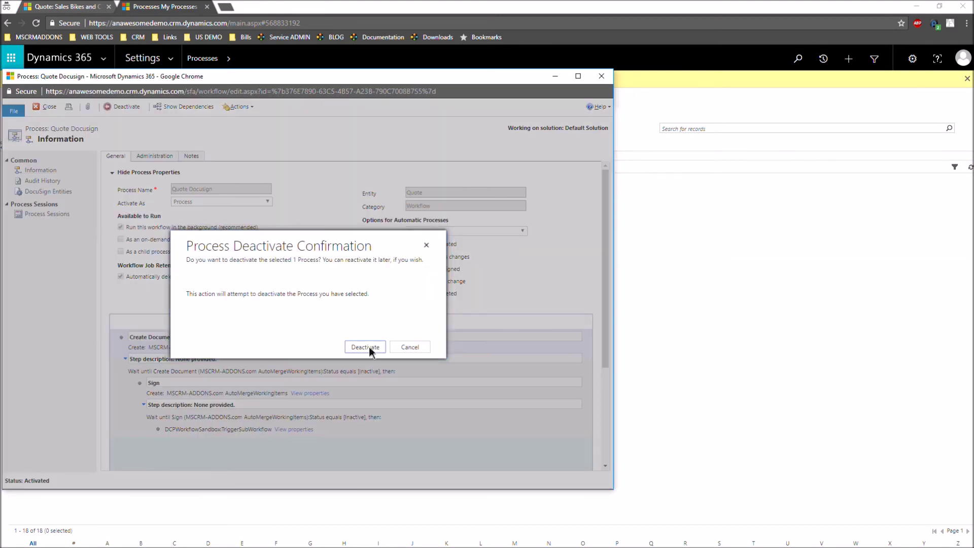
pyautogui.click(369, 348)
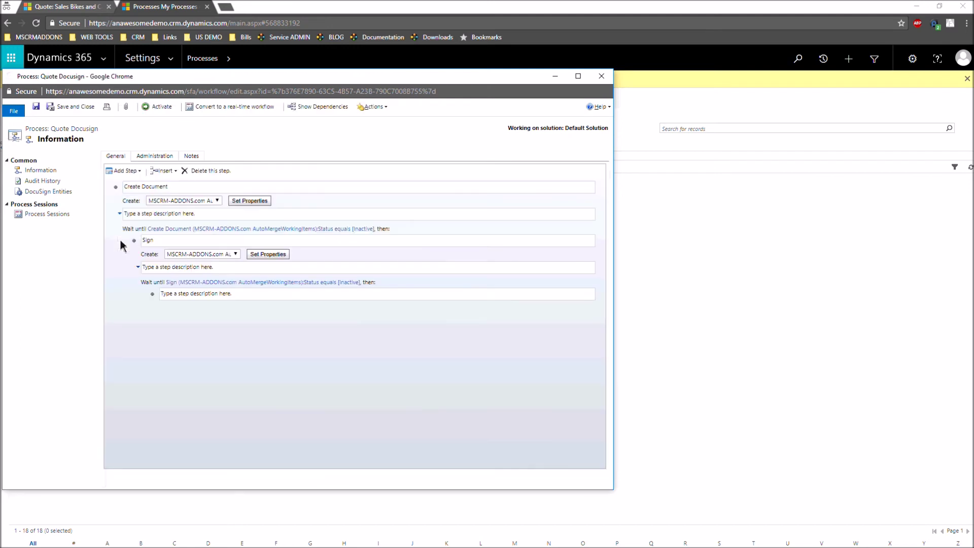
pyautogui.click(121, 239)
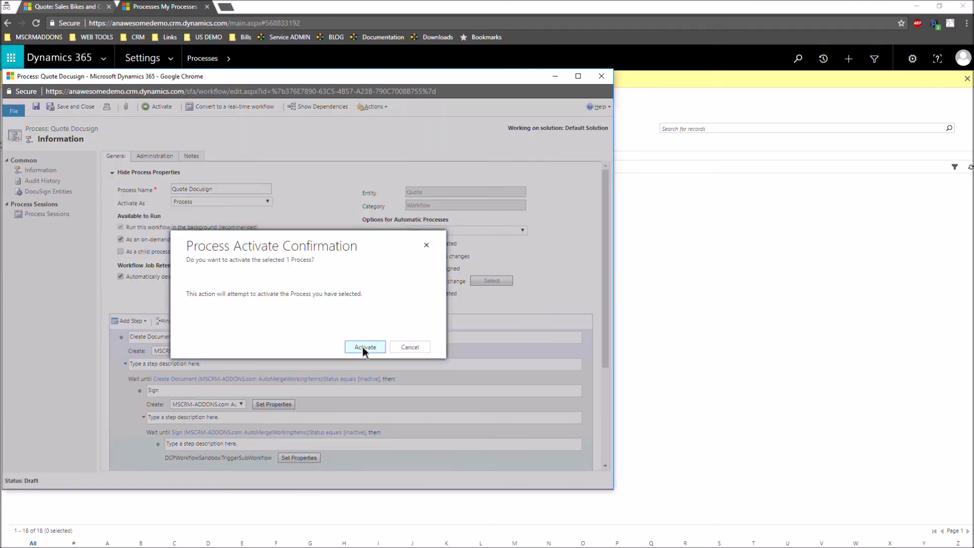
pyautogui.click(364, 347)
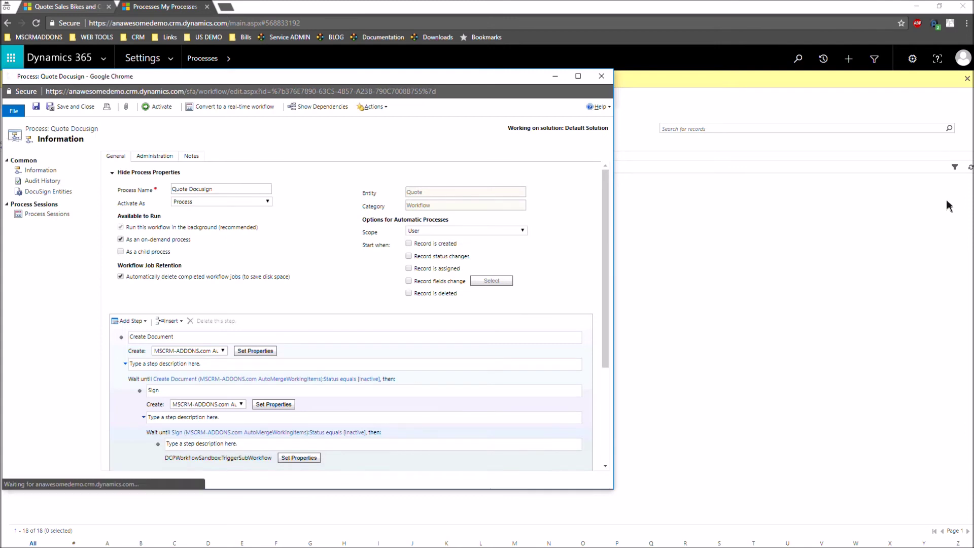
# Step: Set the Docusign return process to start when the record's Envelope Status field changes
pyautogui.moveTo(243, 84); pyautogui.dragTo(263, 82)
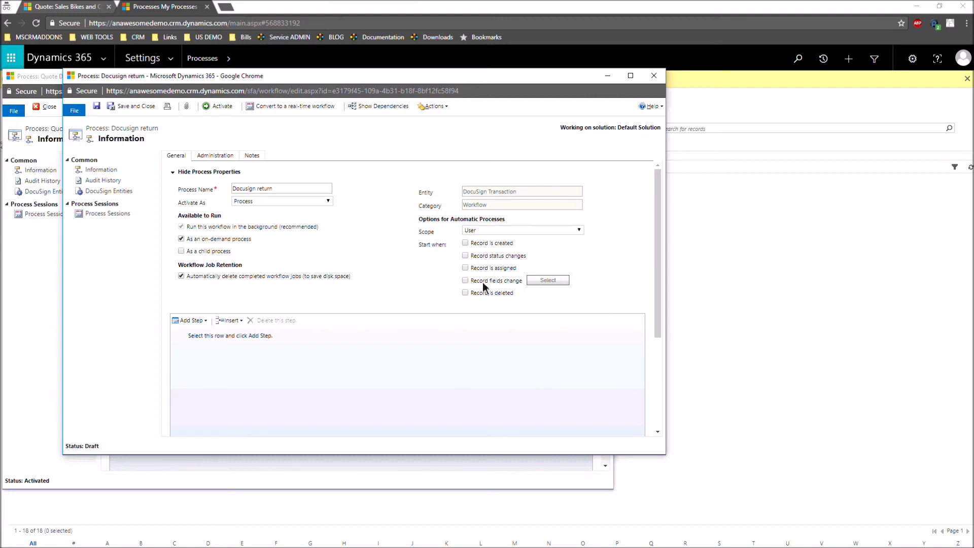
pyautogui.click(464, 280)
pyautogui.click(534, 283)
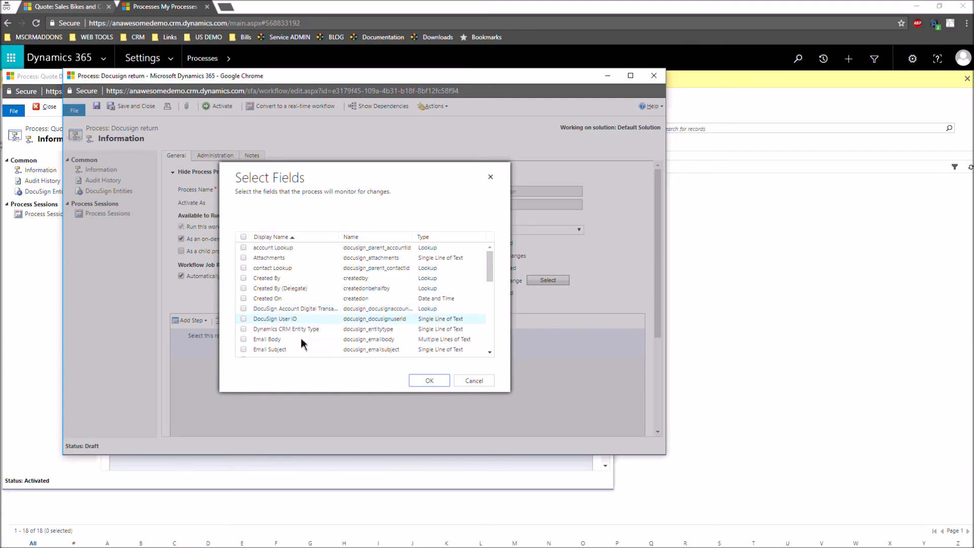
pyautogui.scroll(-2, 299, 340)
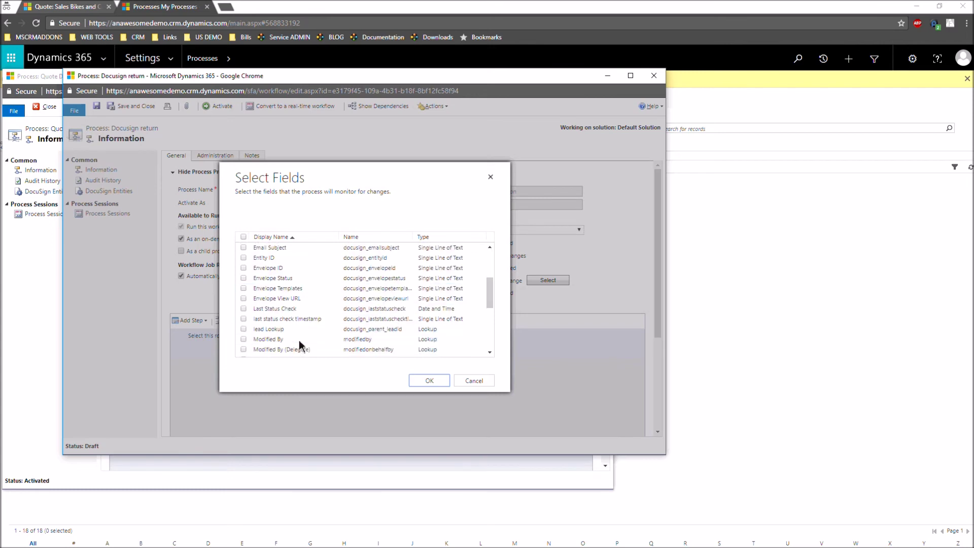
pyautogui.click(244, 278)
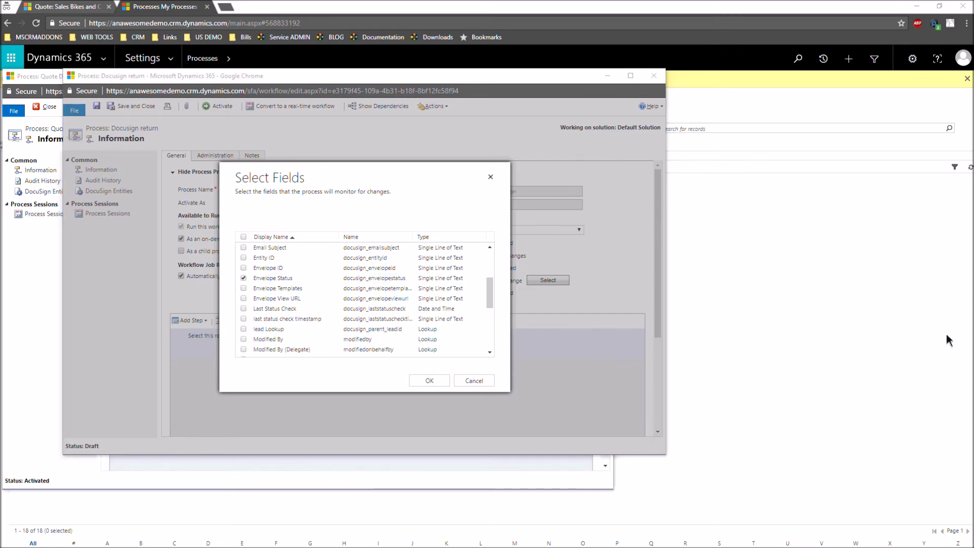
pyautogui.click(430, 382)
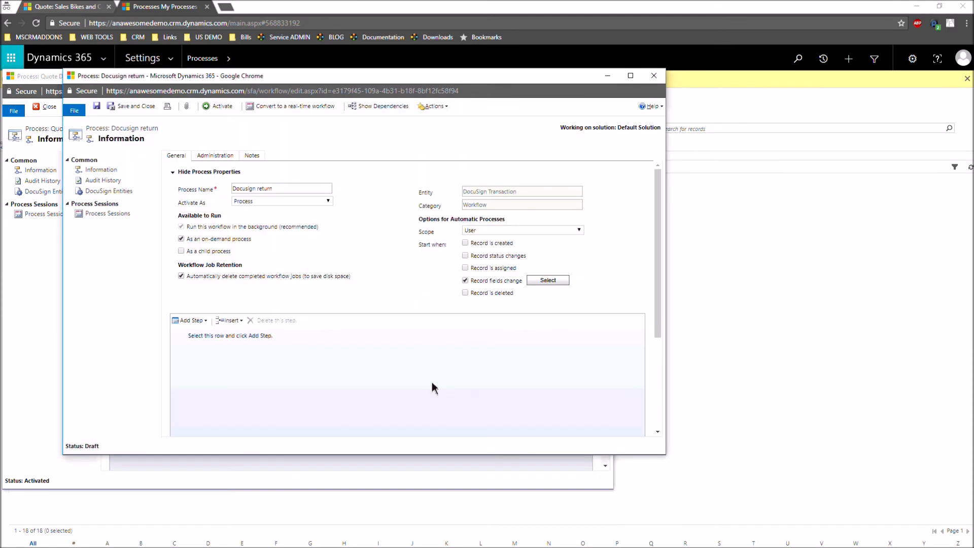
# Step: Add a check condition to the Docusign return process that evaluates the DocuSign Transaction's Envelope Status
pyautogui.click(205, 321)
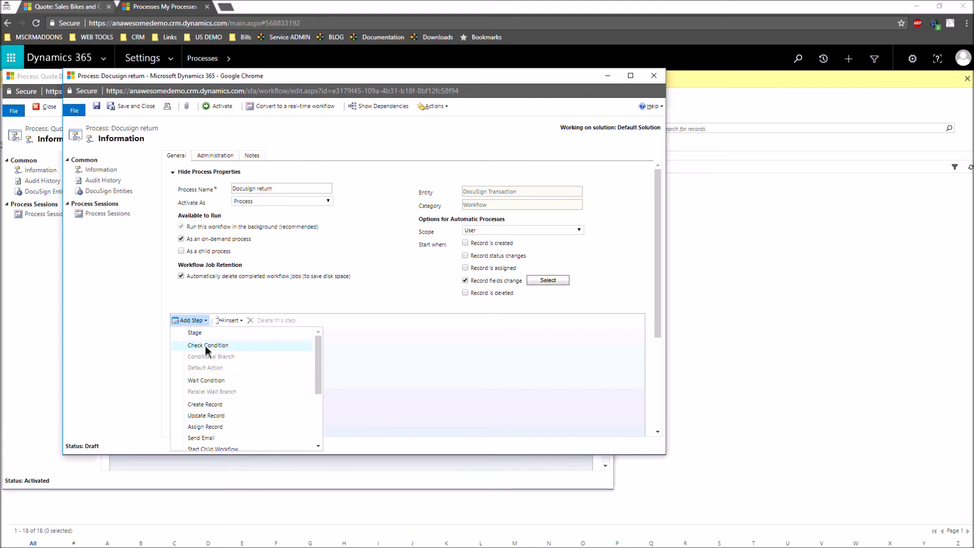
pyautogui.click(205, 345)
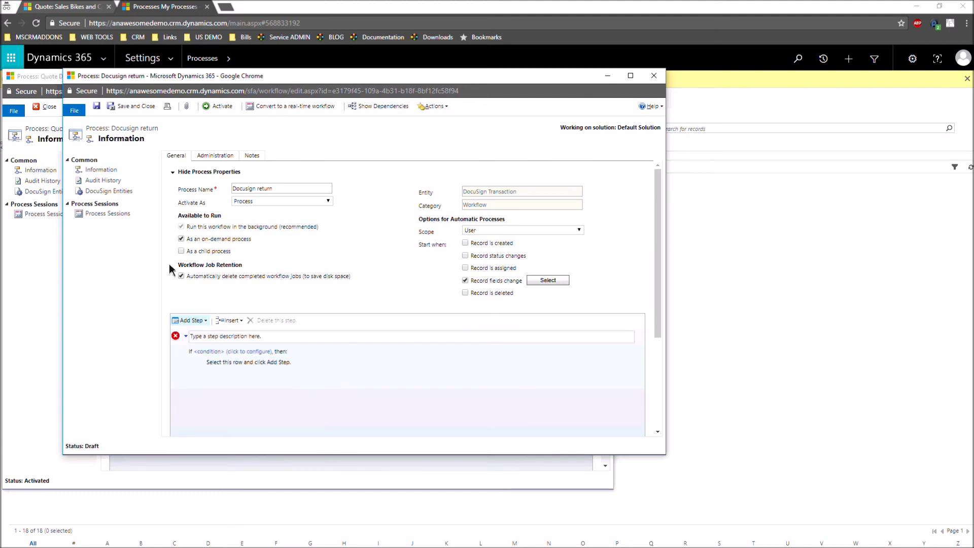
pyautogui.click(229, 354)
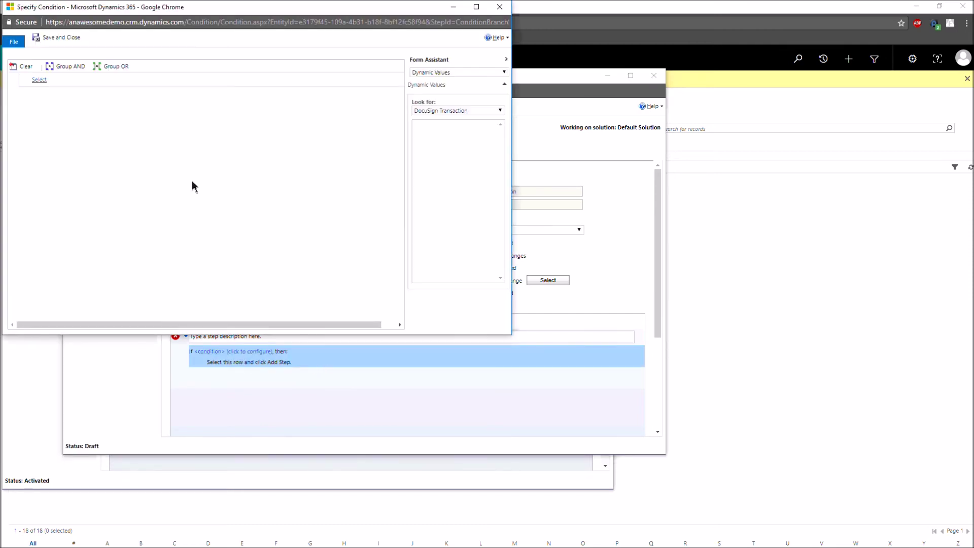
pyautogui.click(40, 80)
pyautogui.click(54, 80)
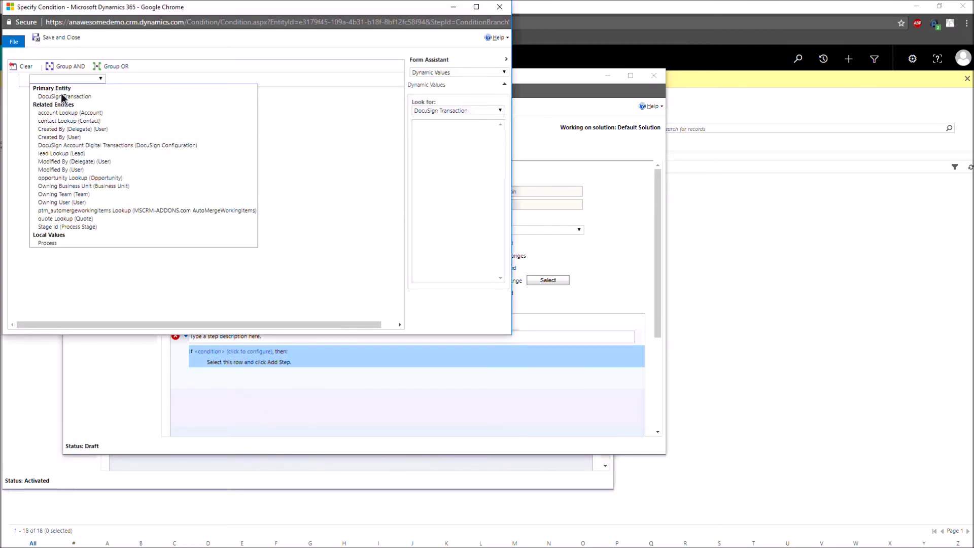
pyautogui.click(136, 96)
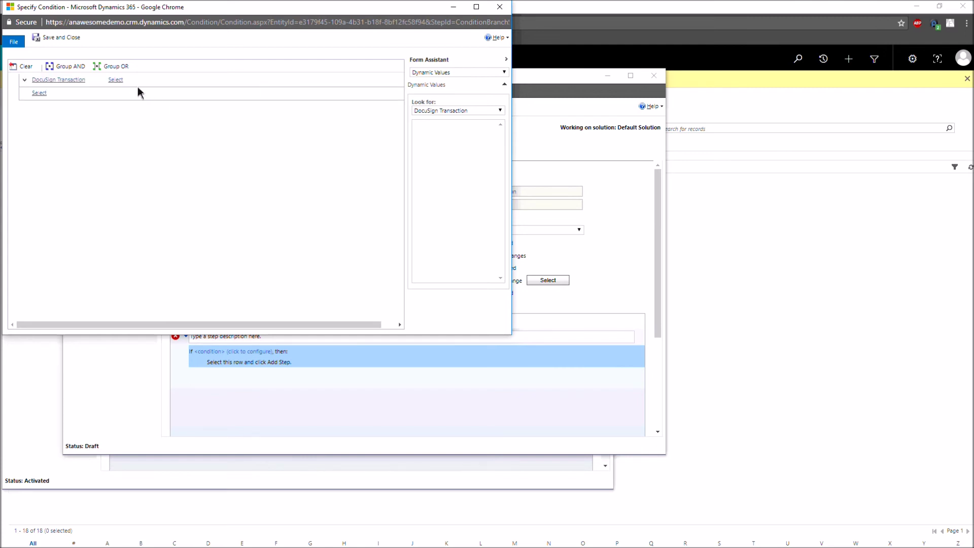
pyautogui.click(135, 79)
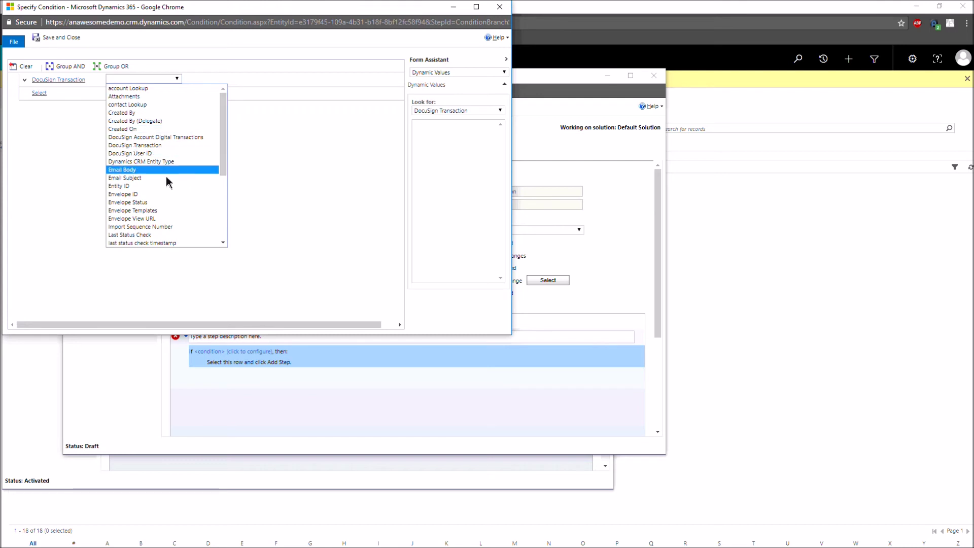
pyautogui.click(163, 202)
# Step: Complete the Envelope Status condition with the operator Equals and the value "completed", and save and close it
pyautogui.click(193, 80)
pyautogui.click(205, 80)
pyautogui.click(205, 88)
pyautogui.click(278, 79)
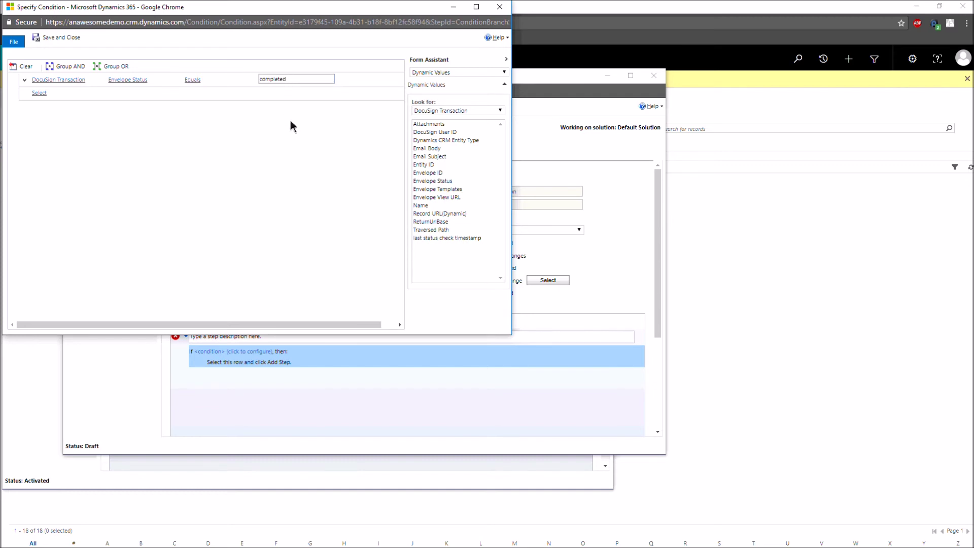
pyautogui.moveTo(289, 79); pyautogui.dragTo(254, 82)
pyautogui.hotkey('ctrl', 'c')
pyautogui.click(284, 108)
pyautogui.click(52, 38)
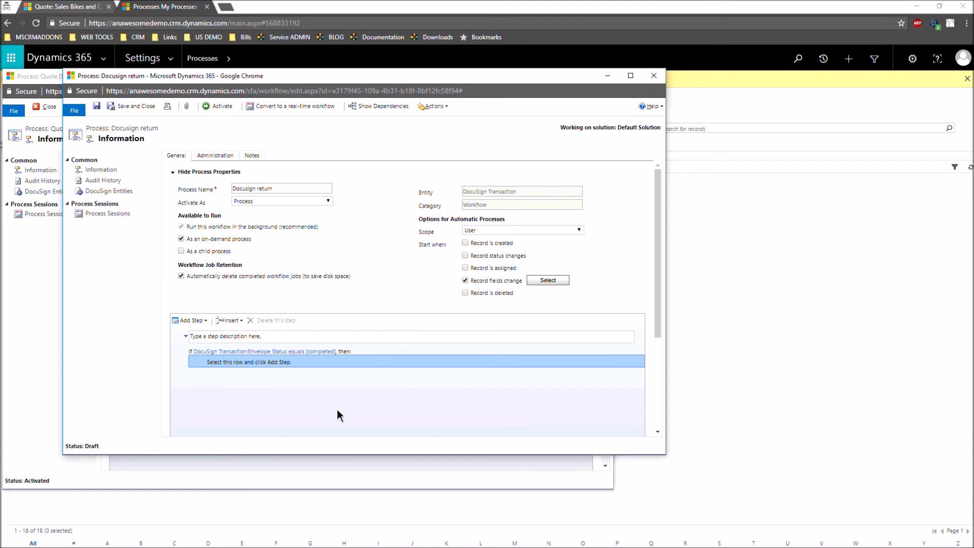
# Step: Add a create-record step under the condition, describing the condition as "Check Status completed" and the new step as "Create Task"
pyautogui.click(205, 321)
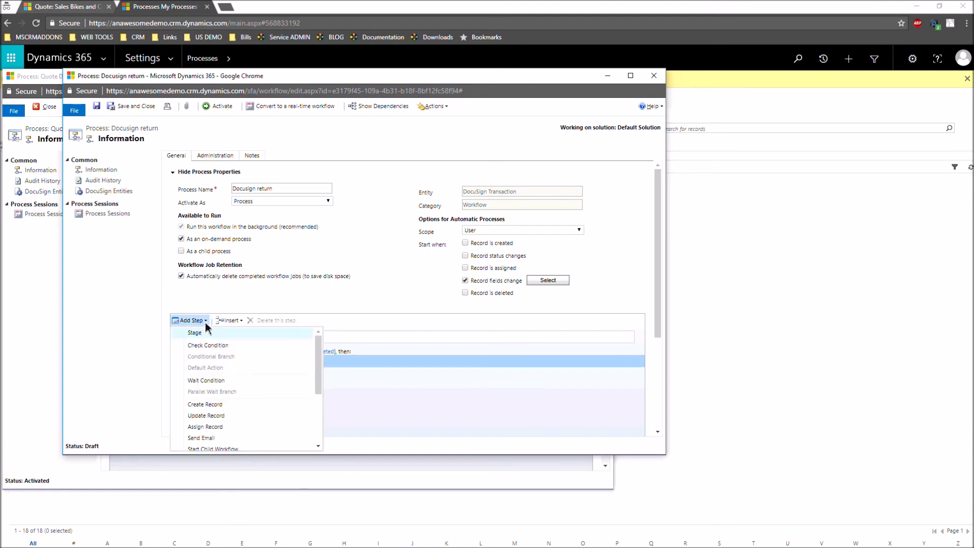
pyautogui.click(213, 405)
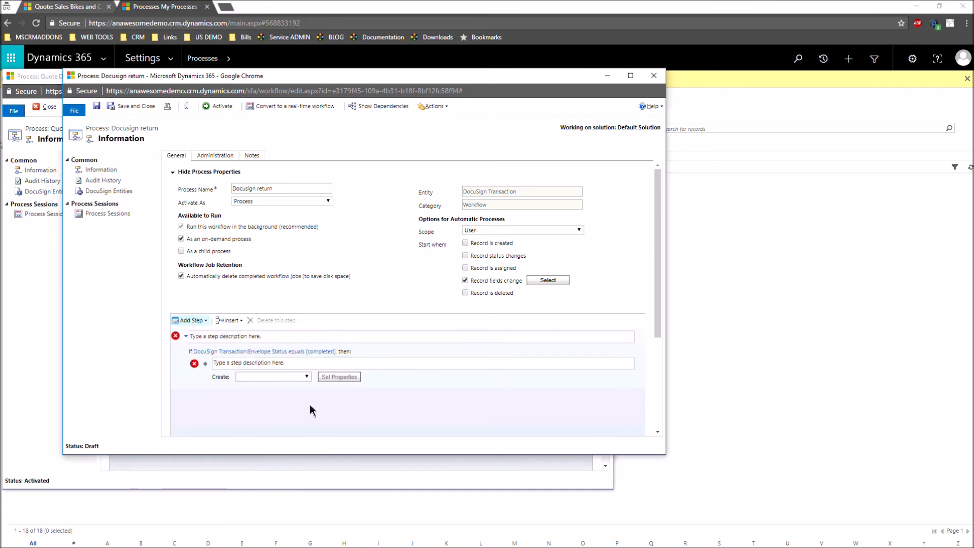
pyautogui.click(257, 341)
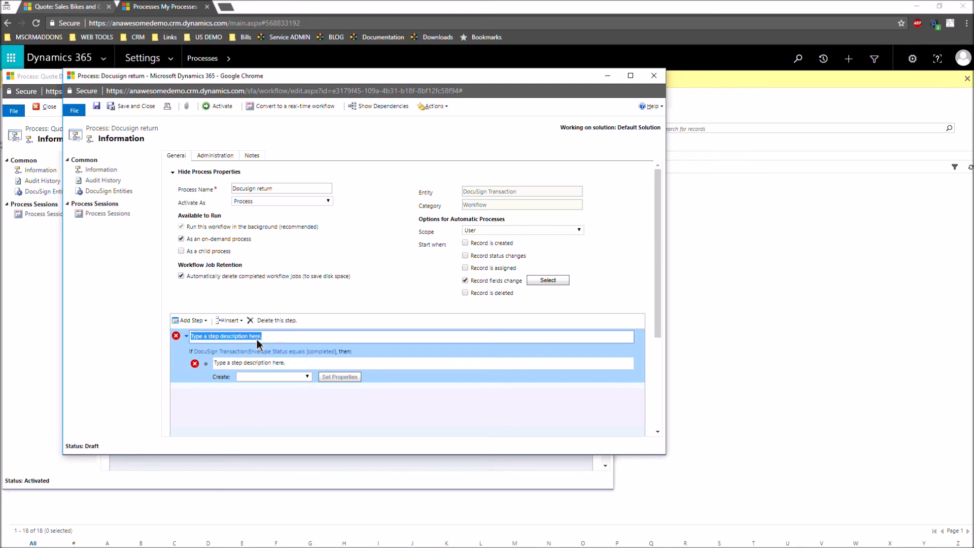
pyautogui.write('Check Status completed')
pyautogui.click(297, 362)
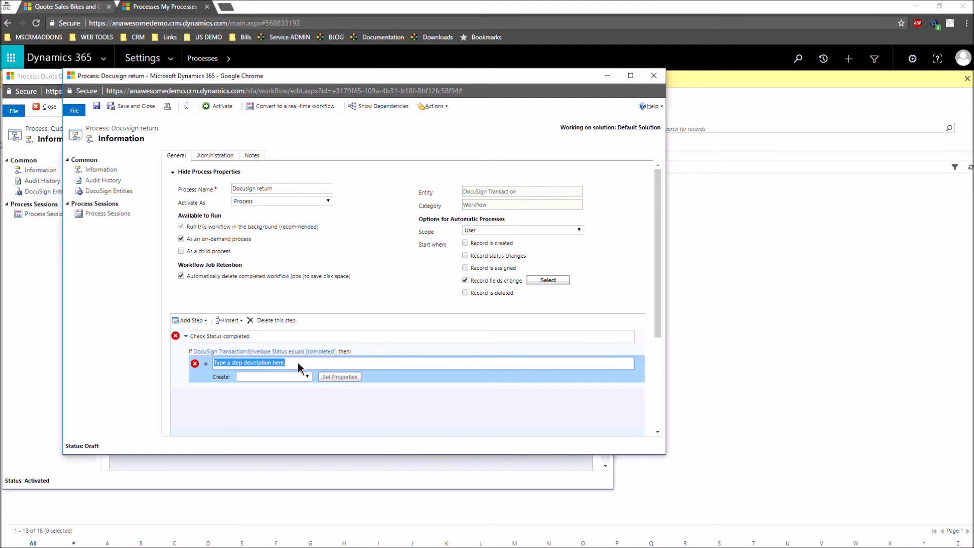
pyautogui.write('Create Task')
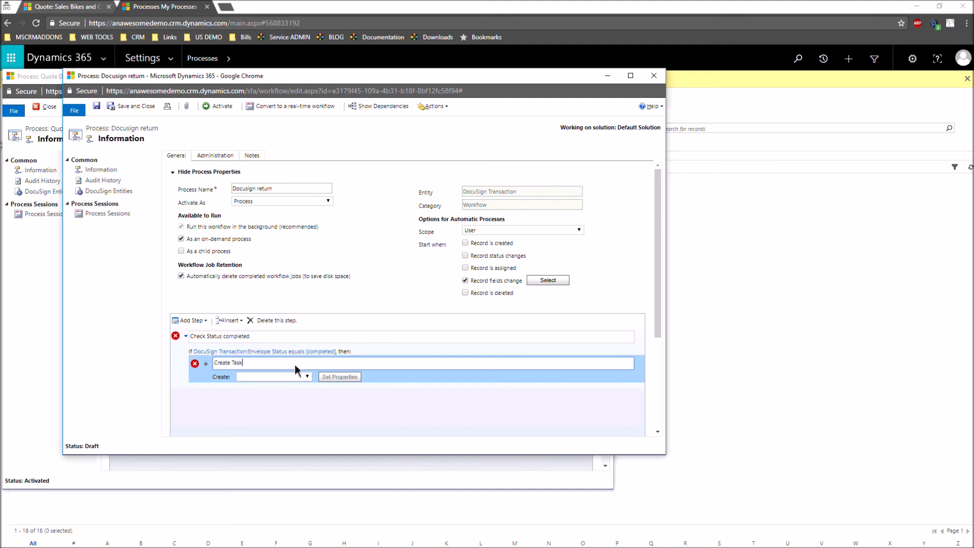
# Step: Set the record type of the Create Task step to Task and open its properties
pyautogui.click(306, 377)
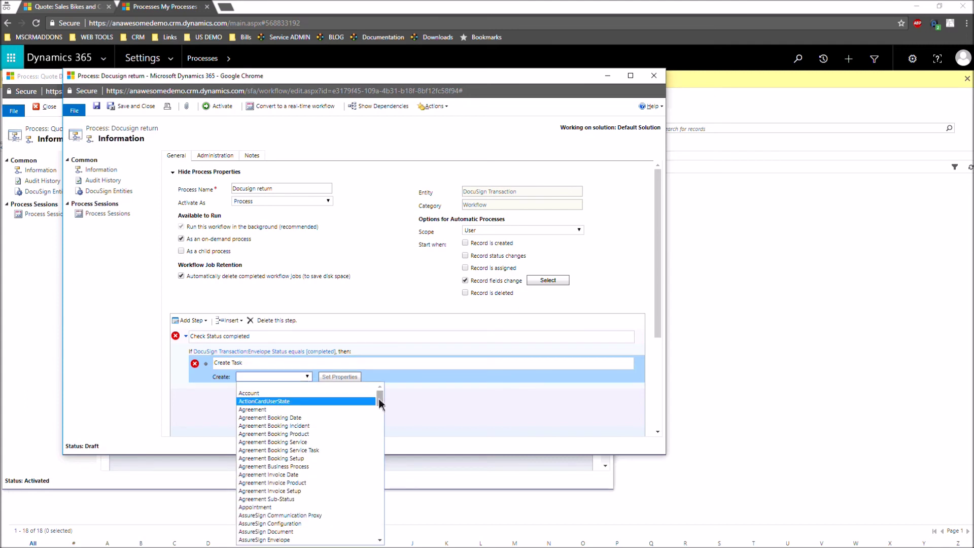
pyautogui.click(318, 83)
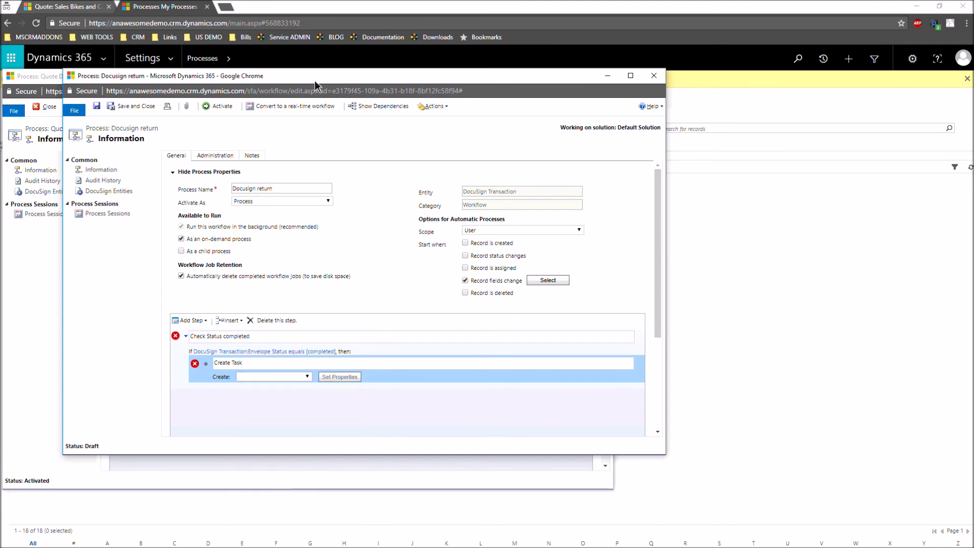
pyautogui.moveTo(307, 78); pyautogui.dragTo(300, 11)
pyautogui.click(301, 310)
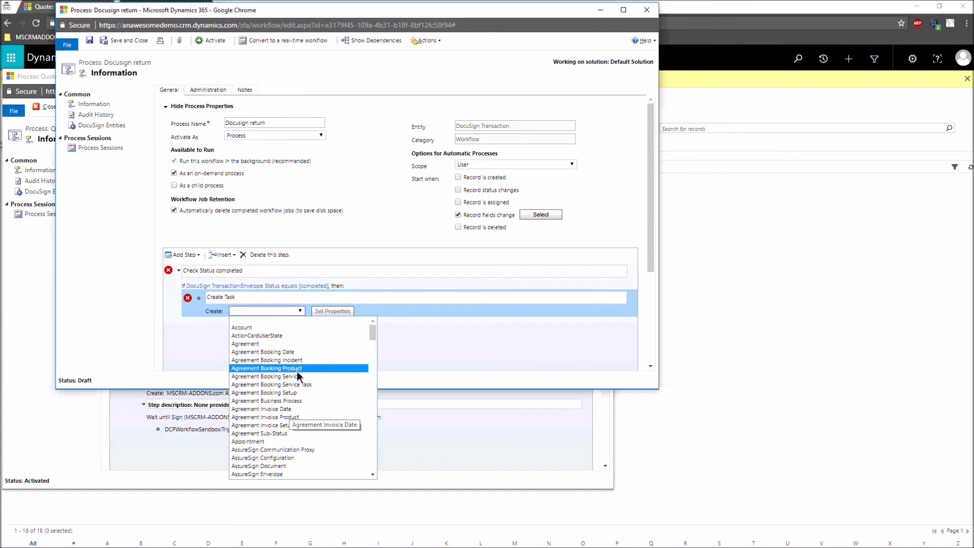
pyautogui.press('t')
pyautogui.click(262, 474)
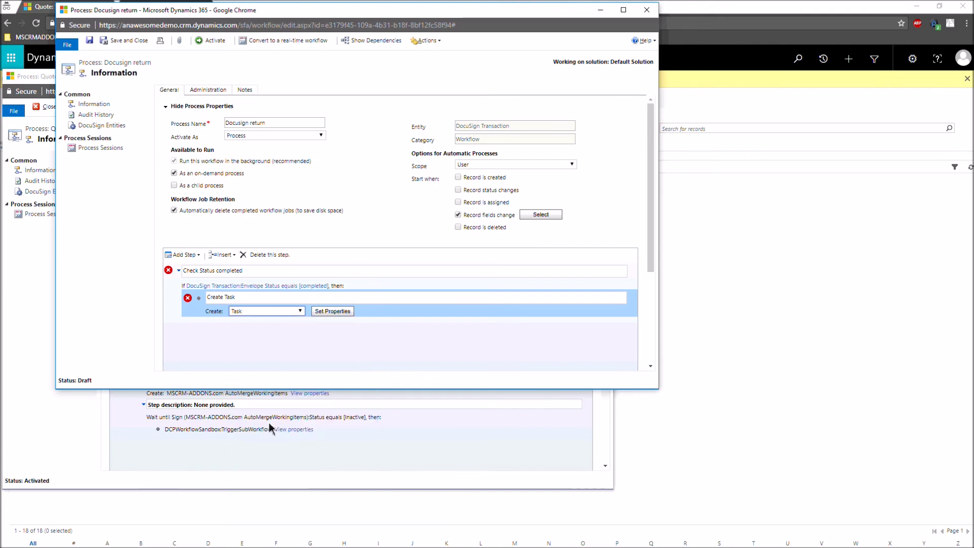
pyautogui.click(347, 312)
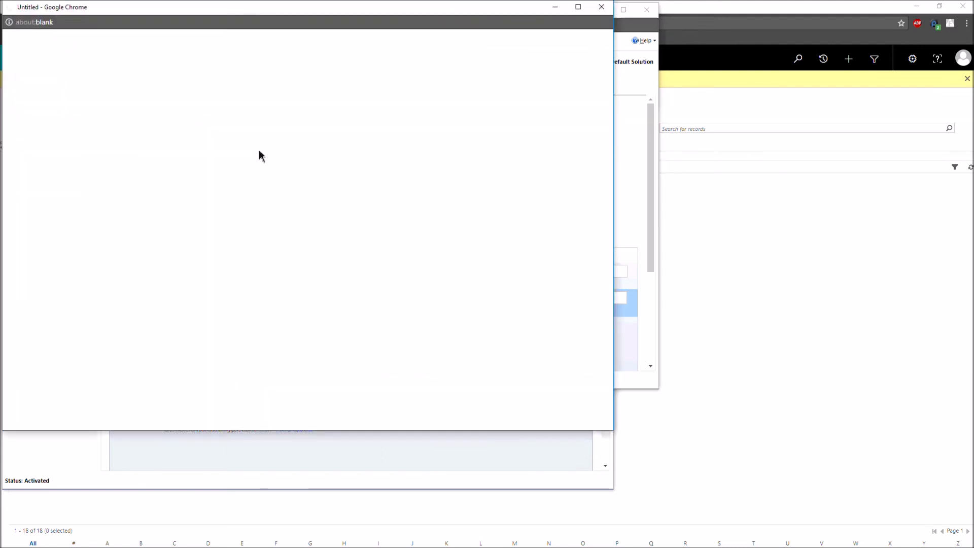
# Step: Set the subject of the new task to "Sign completed"
pyautogui.click(89, 97)
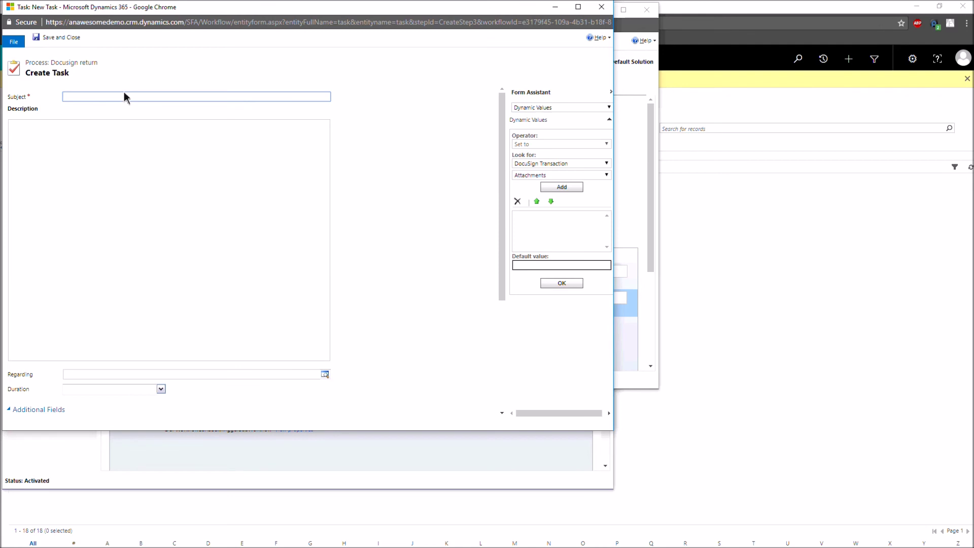
pyautogui.write('Sign')
pyautogui.write('i')
pyautogui.write(' Comp')
pyautogui.press('BackSpace')
pyautogui.press('BackSpace')
pyautogui.press('BackSpace')
pyautogui.press('BackSpace')
pyautogui.press('BackSpace')
pyautogui.press('BackSpace')
pyautogui.press('BackSpace')
pyautogui.press('BackSpace')
pyautogui.write('completed')
pyautogui.hotkey('ctrl', 'v')
pyautogui.hotkey('shift', 'Left')
pyautogui.hotkey('shift', 'Left')
pyautogui.hotkey('shift', 'Left')
pyautogui.hotkey('shift', 'Left')
pyautogui.hotkey('shift', 'Left')
pyautogui.hotkey('shift', 'Left')
pyautogui.hotkey('shift', 'Left')
pyautogui.write('dSign')
# Step: Enter the task description "Please Create new Invoice/Order"
pyautogui.click(103, 185)
pyautogui.write('Please Create ')
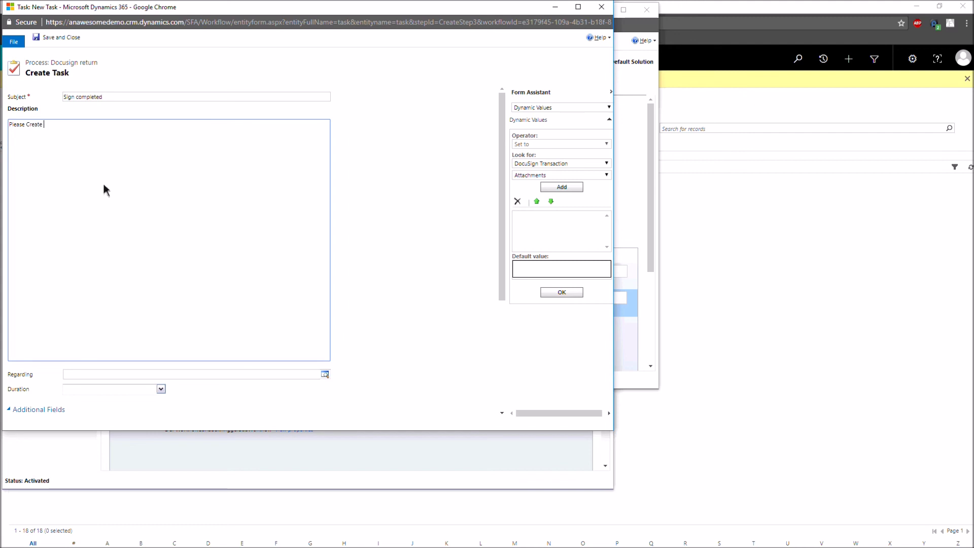
pyautogui.write('new invoice/Order')
pyautogui.press('Left')
pyautogui.press('Left')
pyautogui.press('Left')
pyautogui.press('BackSpace')
pyautogui.write('I')
# Step: Set the task's Regarding field to the dynamic value Quote from the related quote Lookup (Quote)
pyautogui.click(118, 377)
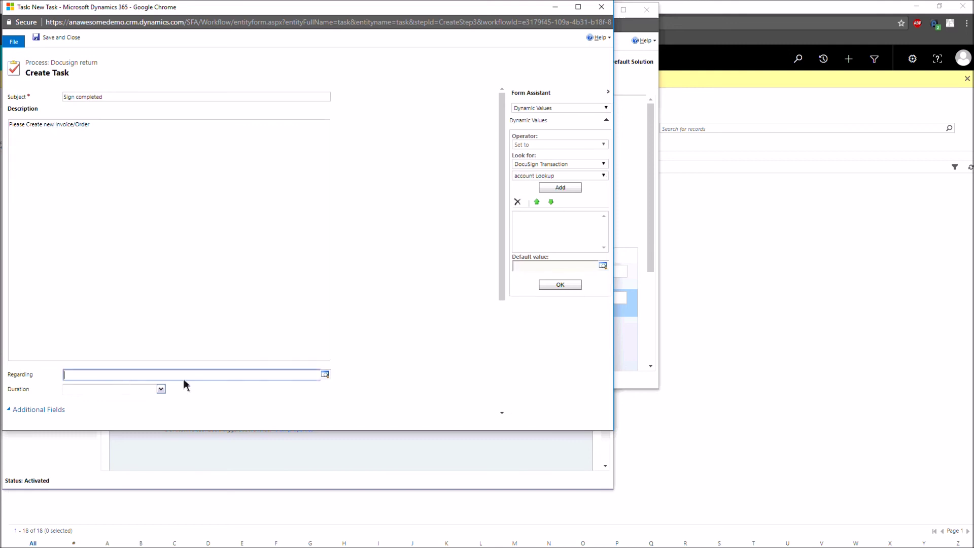
pyautogui.click(603, 164)
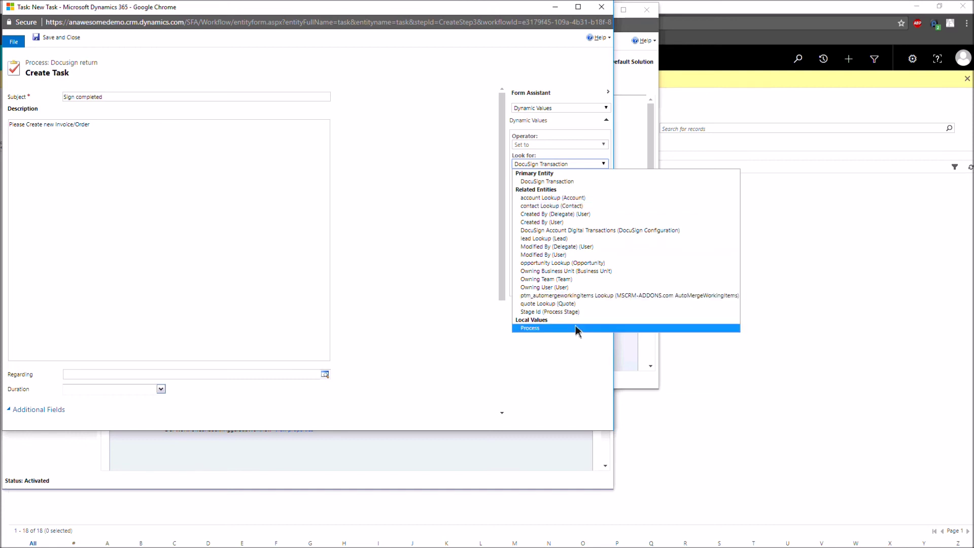
pyautogui.click(550, 304)
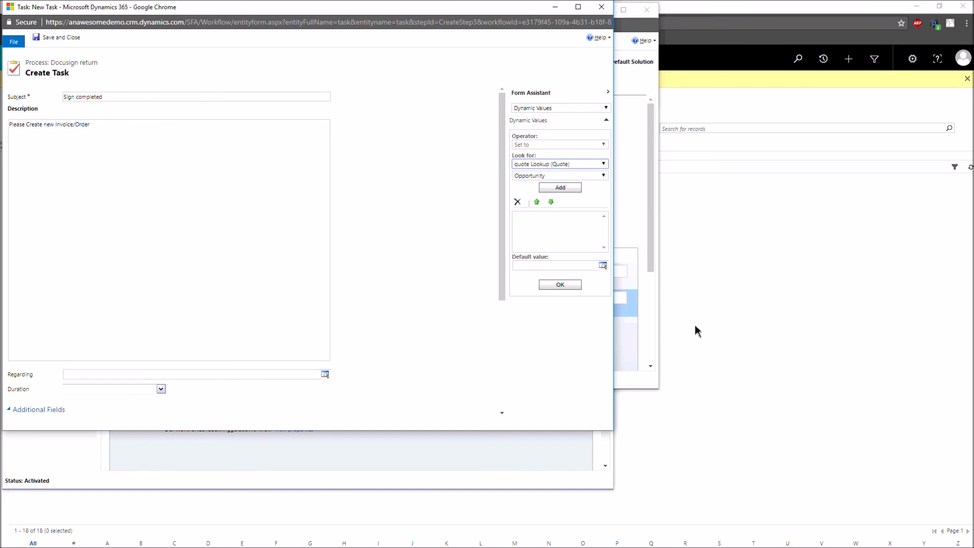
pyautogui.click(603, 176)
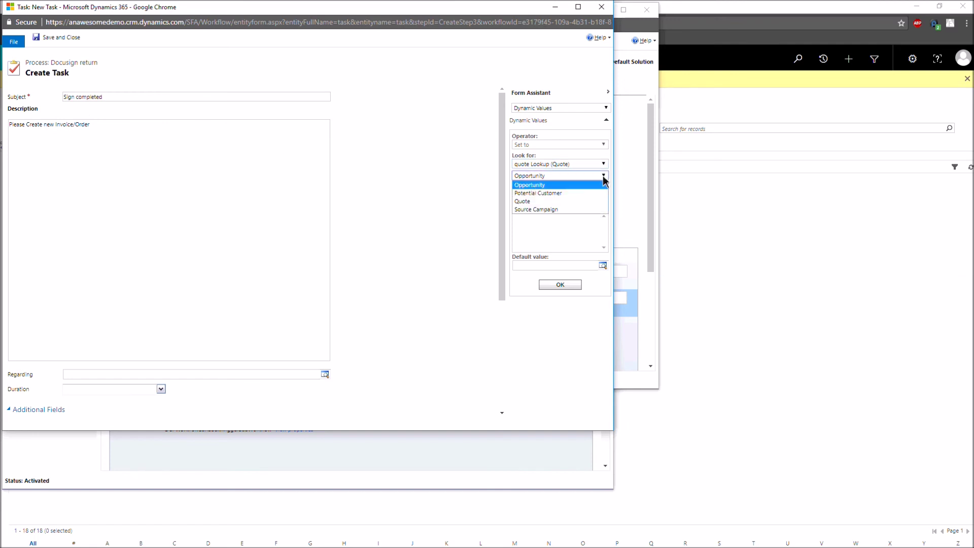
pyautogui.click(518, 201)
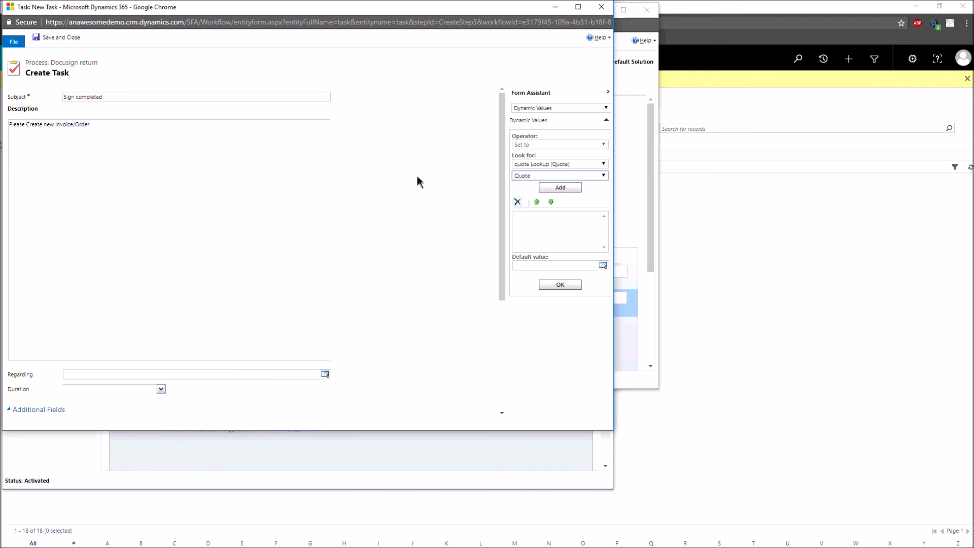
pyautogui.click(558, 187)
pyautogui.click(560, 285)
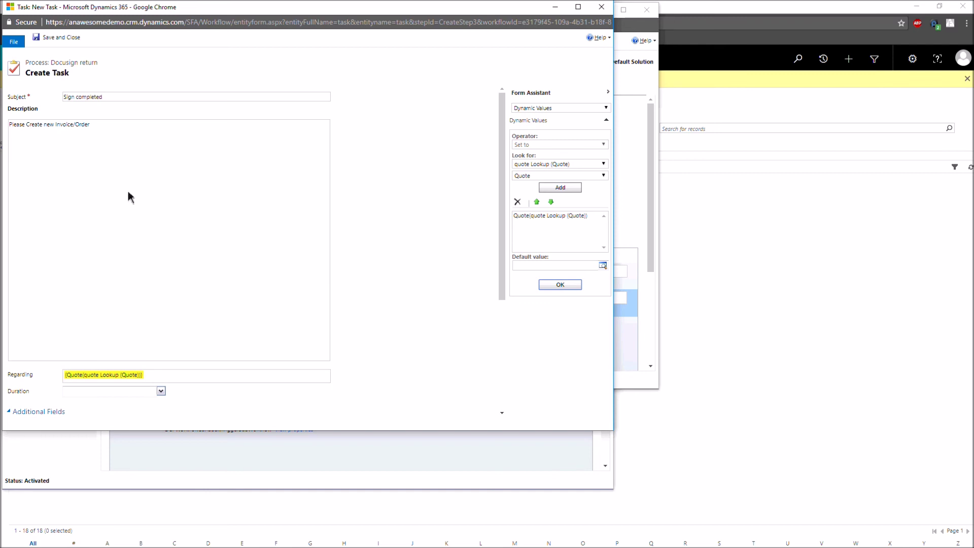
# Step: Set the task's Owner to the dynamic value Owner from quote Lookup (Quote), and save and close the task properties
pyautogui.scroll(-3, 269, 360)
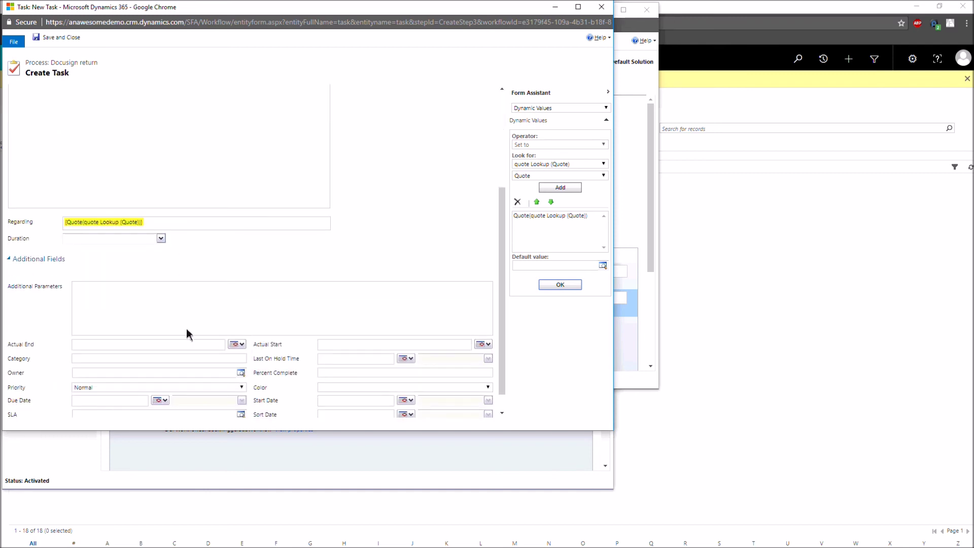
pyautogui.scroll(-1, 186, 333)
pyautogui.click(102, 350)
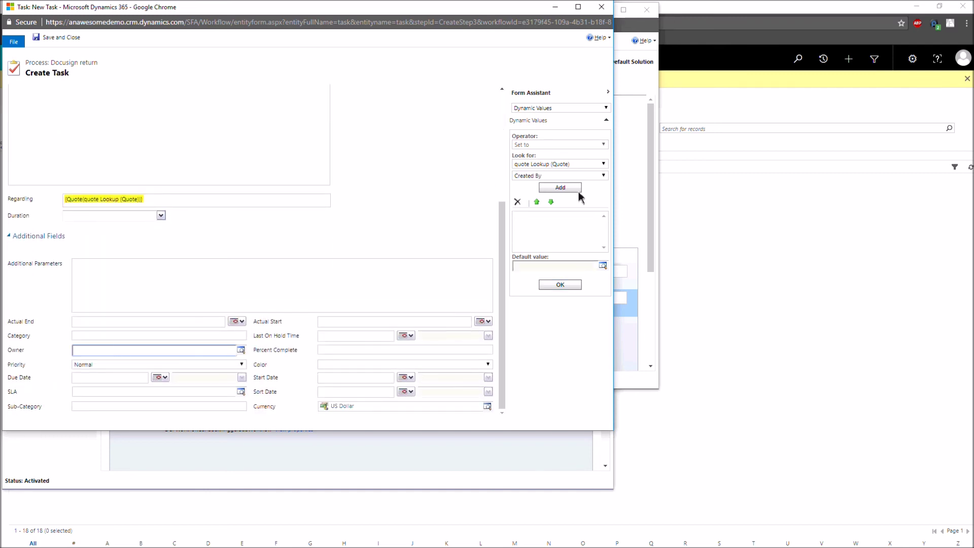
pyautogui.click(604, 175)
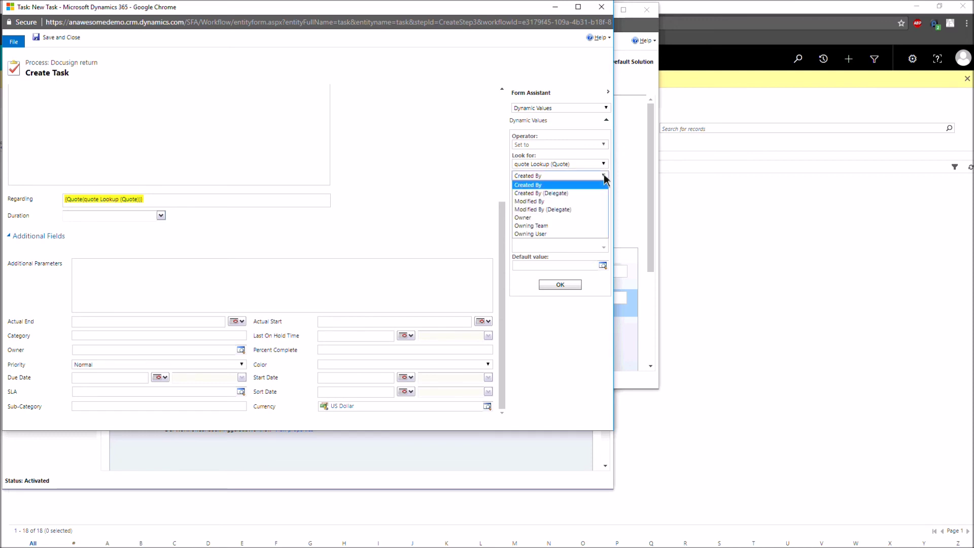
pyautogui.click(522, 223)
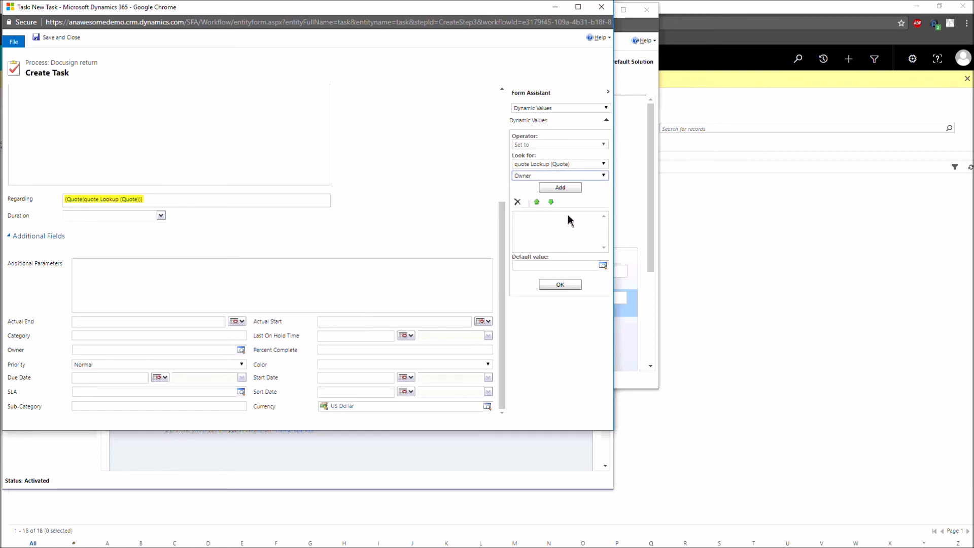
pyautogui.click(558, 188)
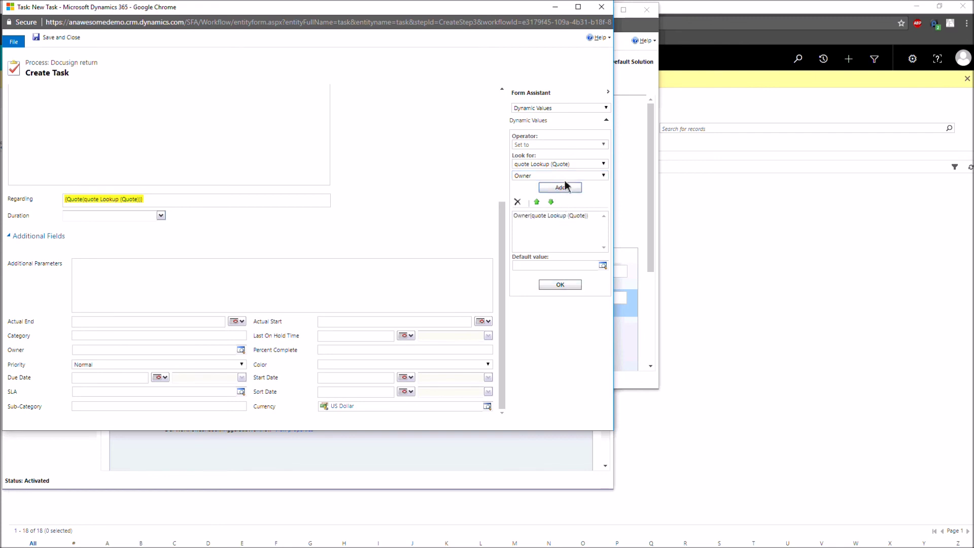
pyautogui.click(558, 284)
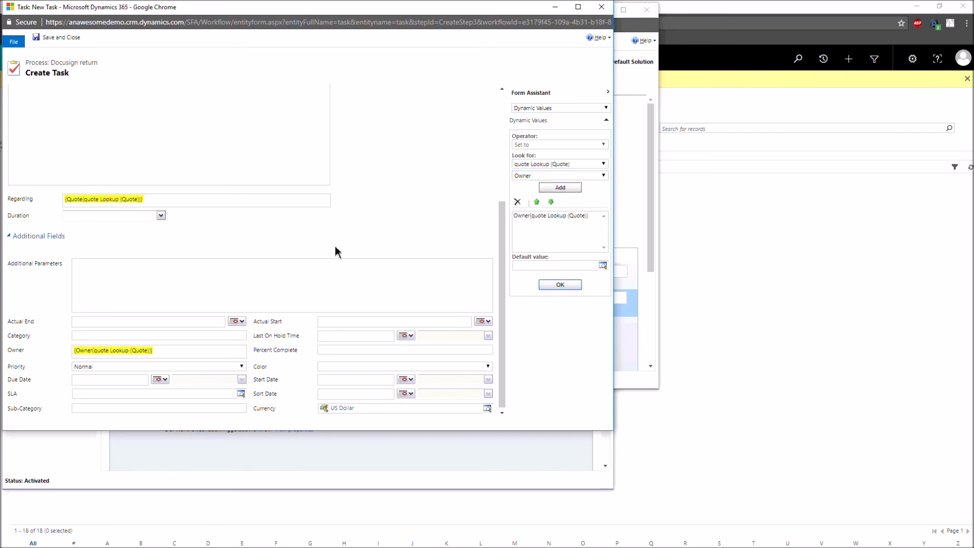
pyautogui.click(61, 39)
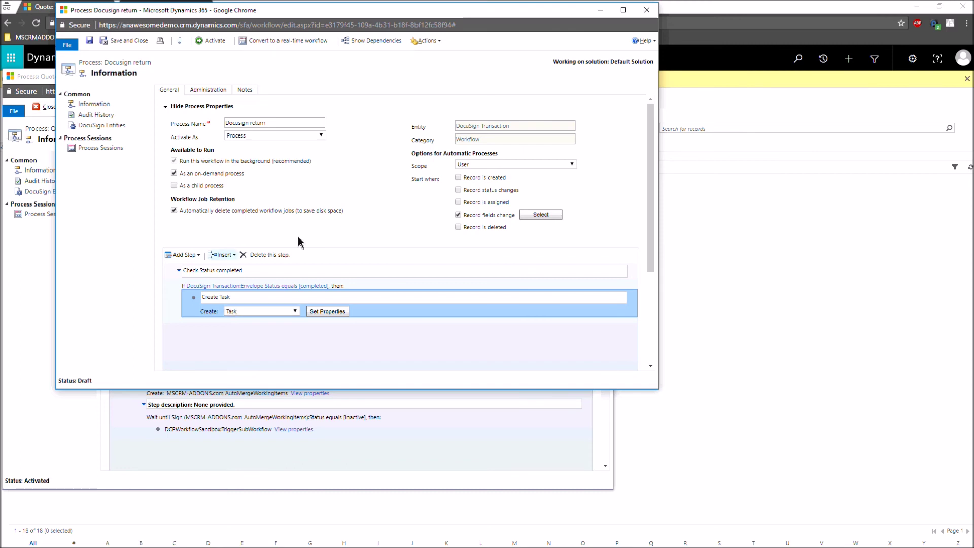
# Step: Activate the Docusign return process and close both open process windows
pyautogui.click(213, 42)
pyautogui.click(414, 264)
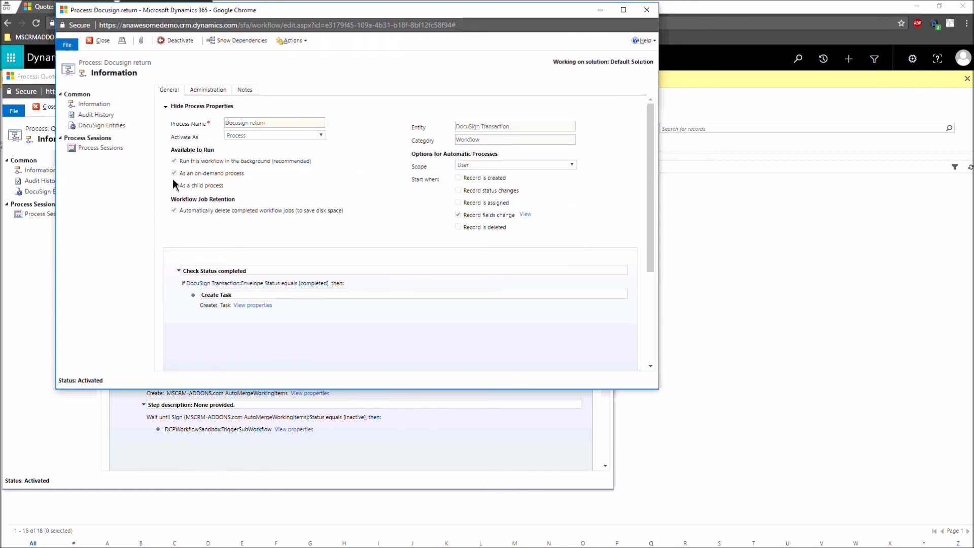
pyautogui.click(647, 11)
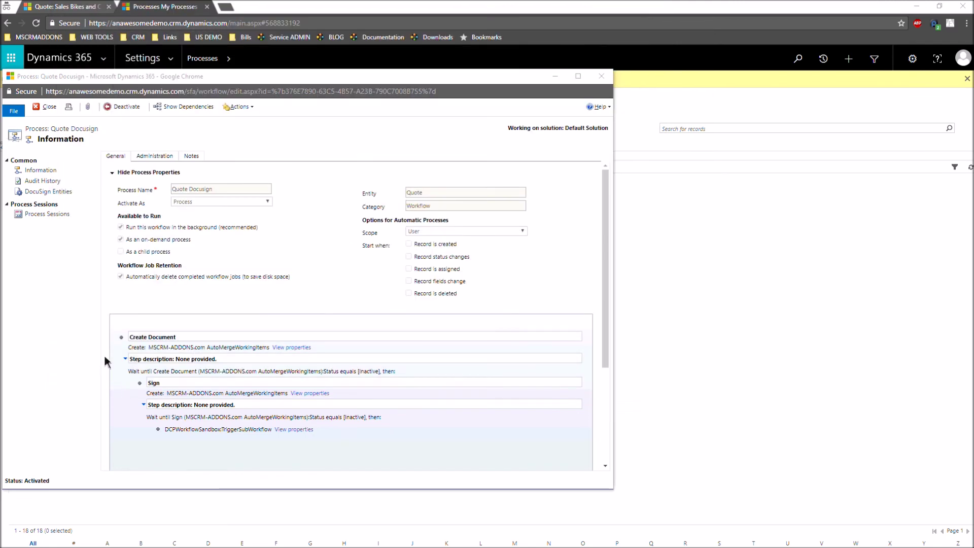
pyautogui.click(600, 79)
# Step: Run the on-demand workflow Quote Docusign on the Sales Bikes and Components quote
pyautogui.click(81, 7)
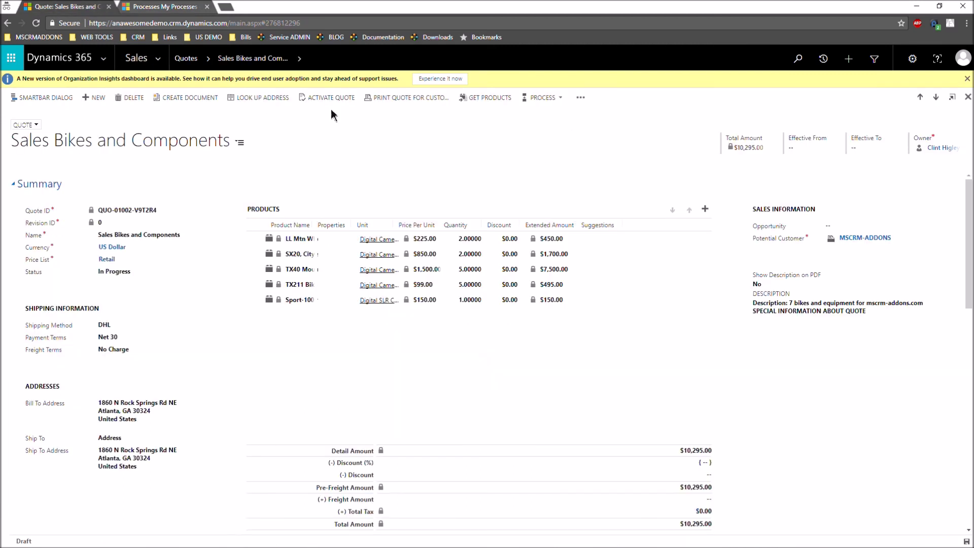
pyautogui.click(583, 101)
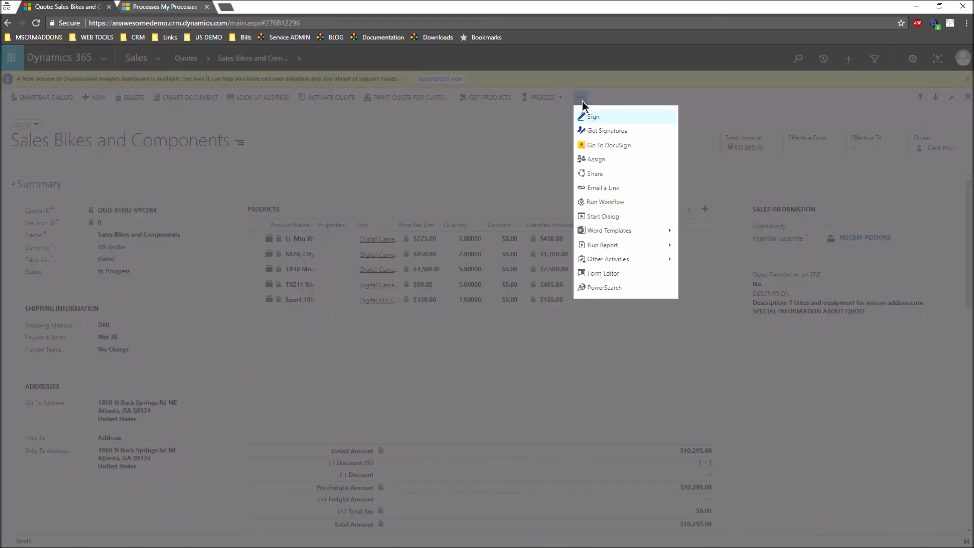
pyautogui.click(617, 205)
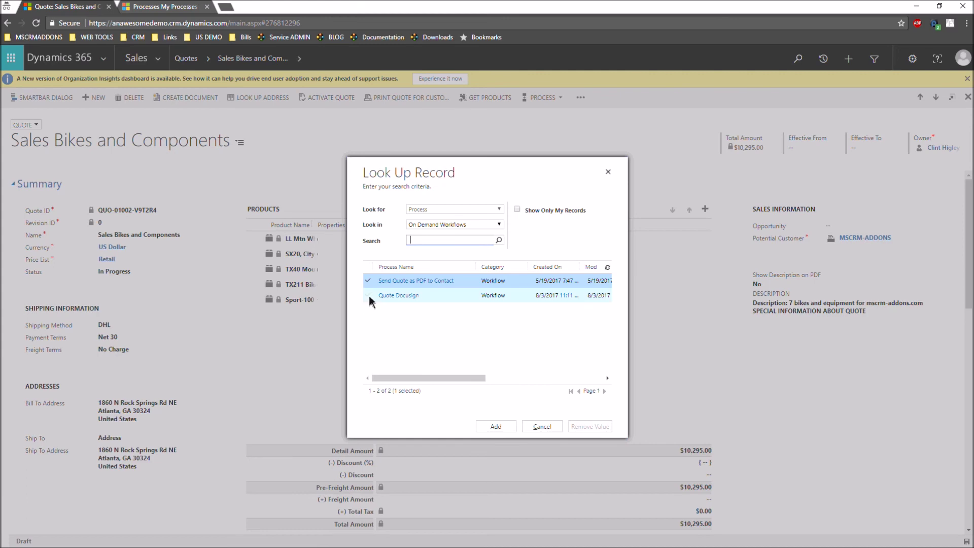
pyautogui.click(369, 294)
pyautogui.click(495, 426)
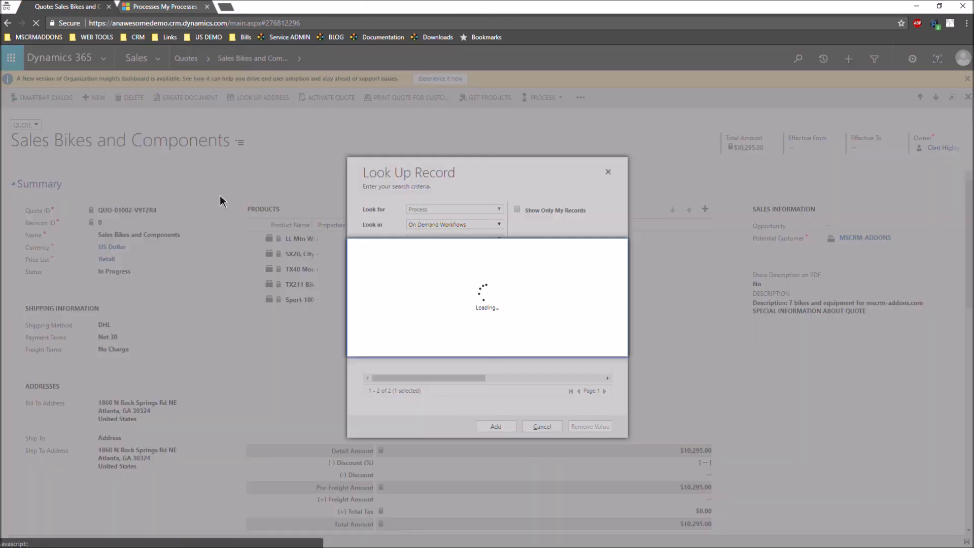
pyautogui.click(547, 348)
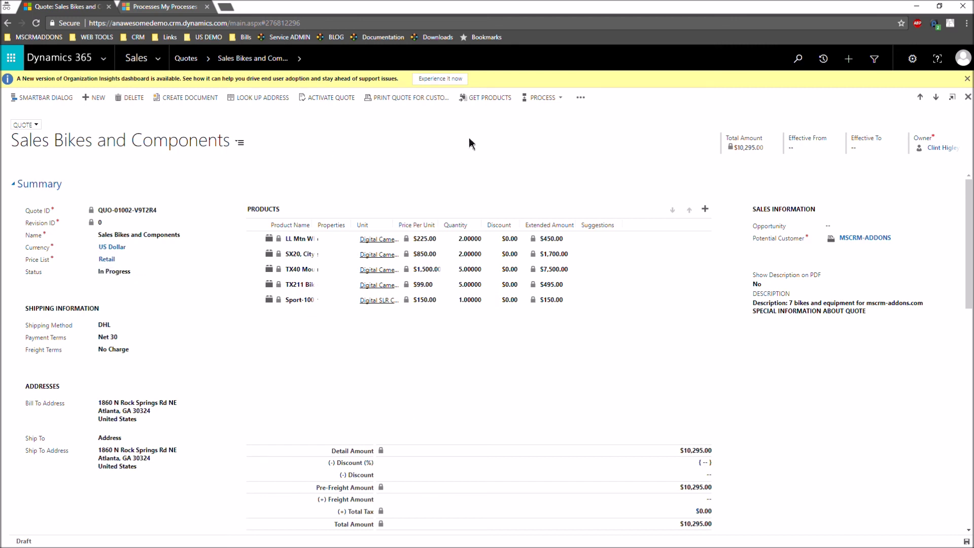
# Step: Open the quote's background processes, check the step progress of the Quote Docusign job, and close the job
pyautogui.click(299, 58)
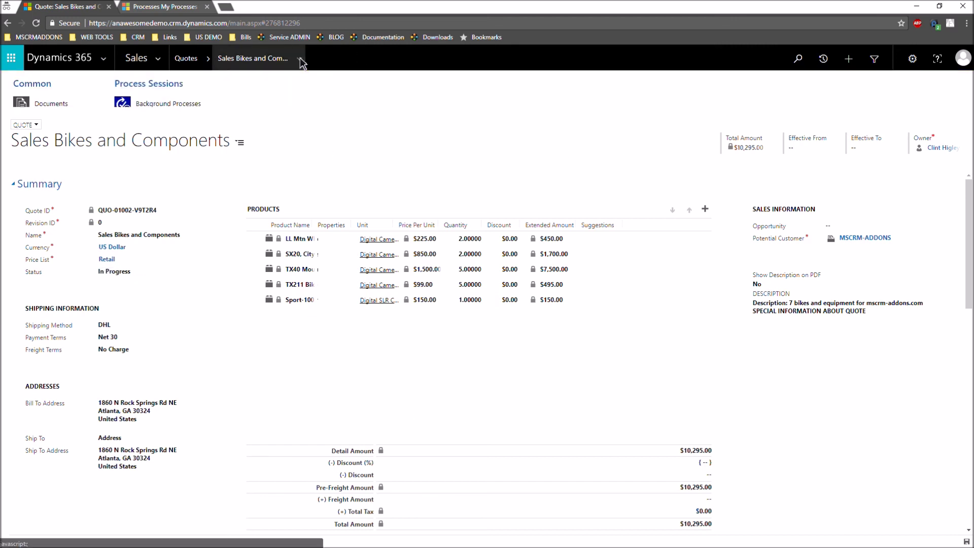
pyautogui.click(148, 104)
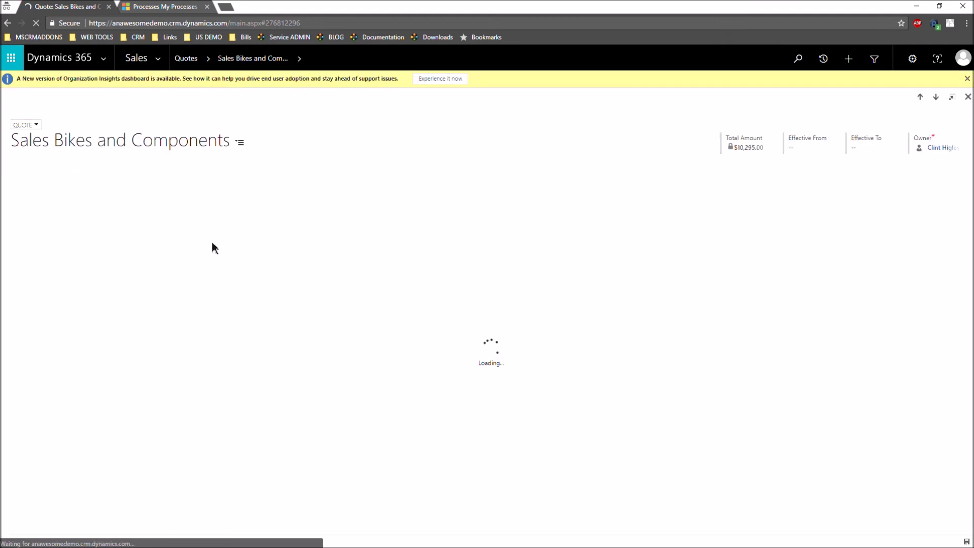
pyautogui.click(968, 219)
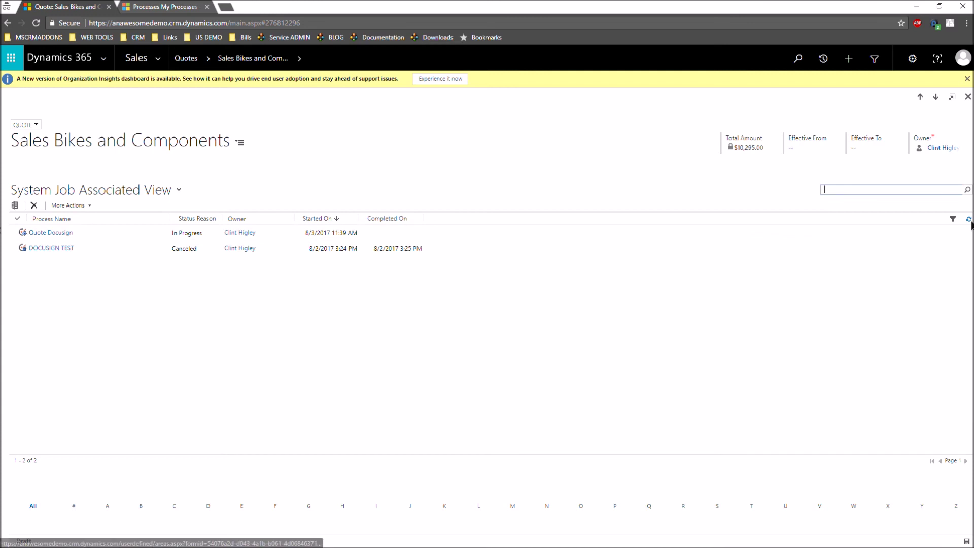
pyautogui.click(44, 233)
pyautogui.moveTo(221, 131); pyautogui.dragTo(304, 90)
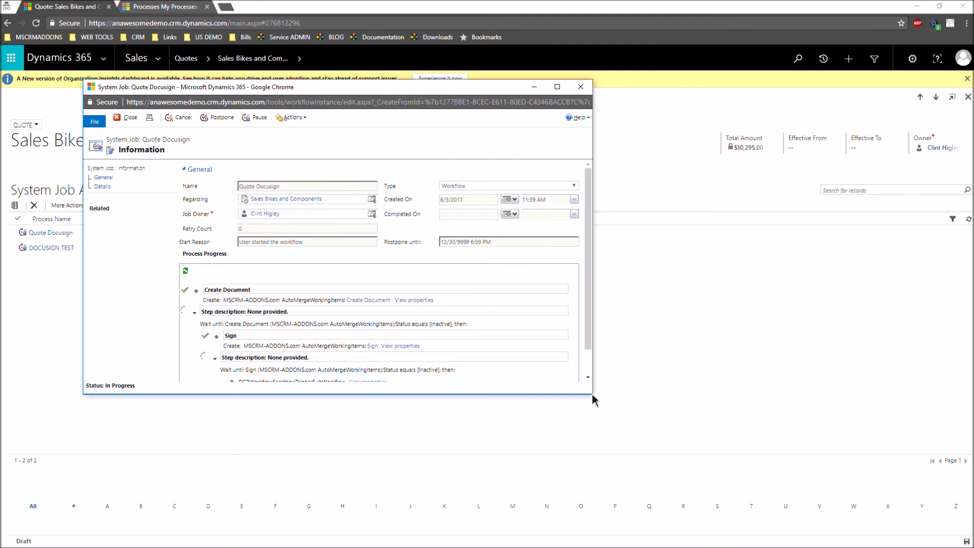
pyautogui.scroll(-2, 590, 365)
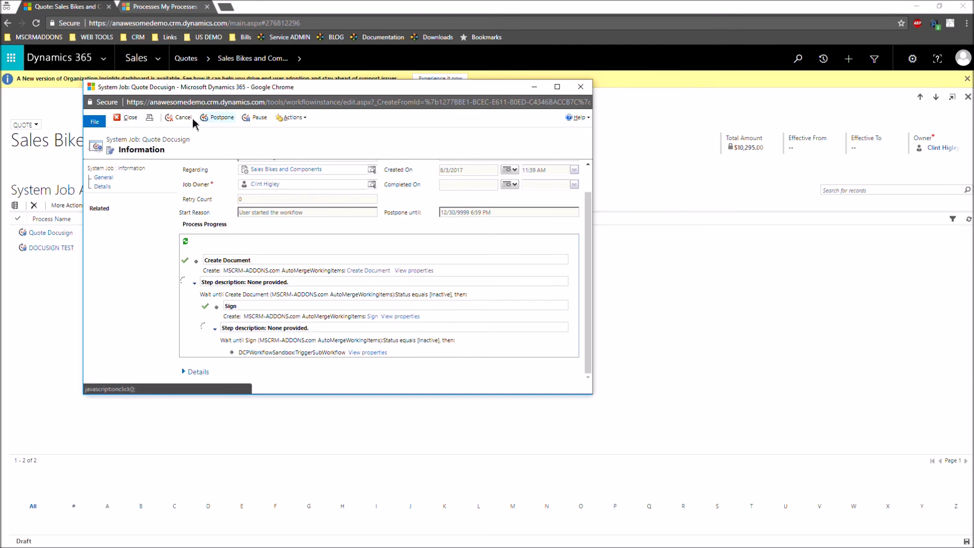
pyautogui.click(581, 87)
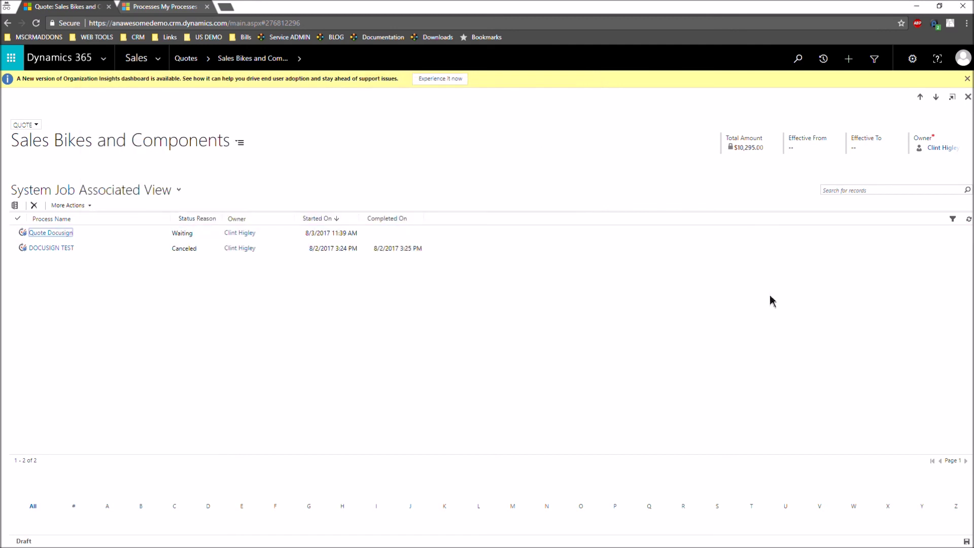
# Step: Refresh the quote's background process list and reopen the Quote Docusign job to review its completed steps
pyautogui.click(968, 222)
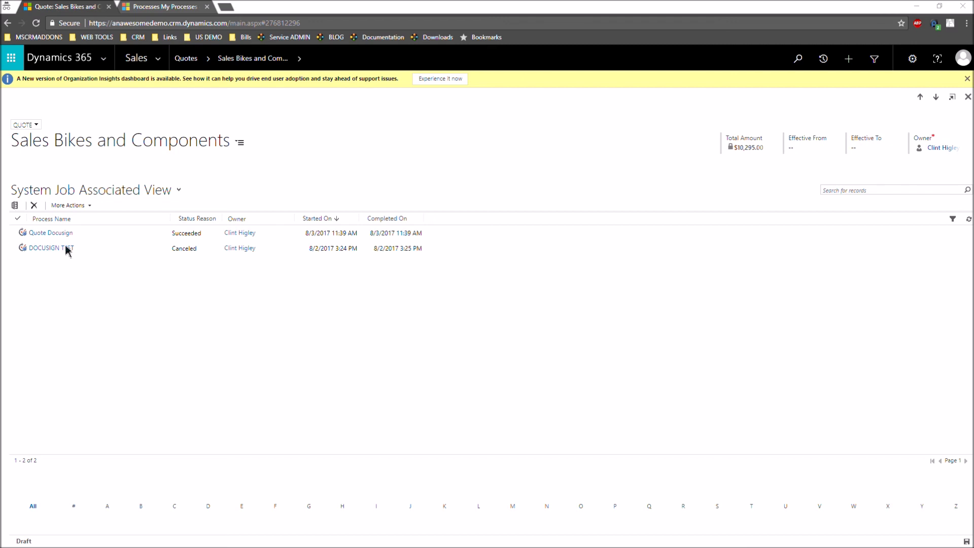
pyautogui.click(969, 220)
pyautogui.click(55, 232)
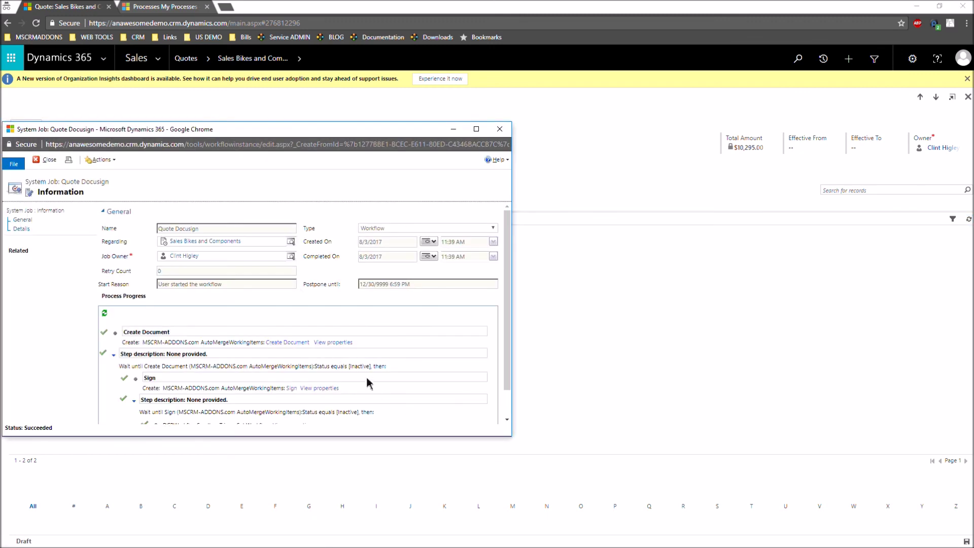
pyautogui.scroll(-1, 369, 381)
# Step: From the TriggerSubWorkflow step's properties, open DCPDocuSignWorkflow, check its refreshed process sessions, and close that workflow
pyautogui.click(292, 393)
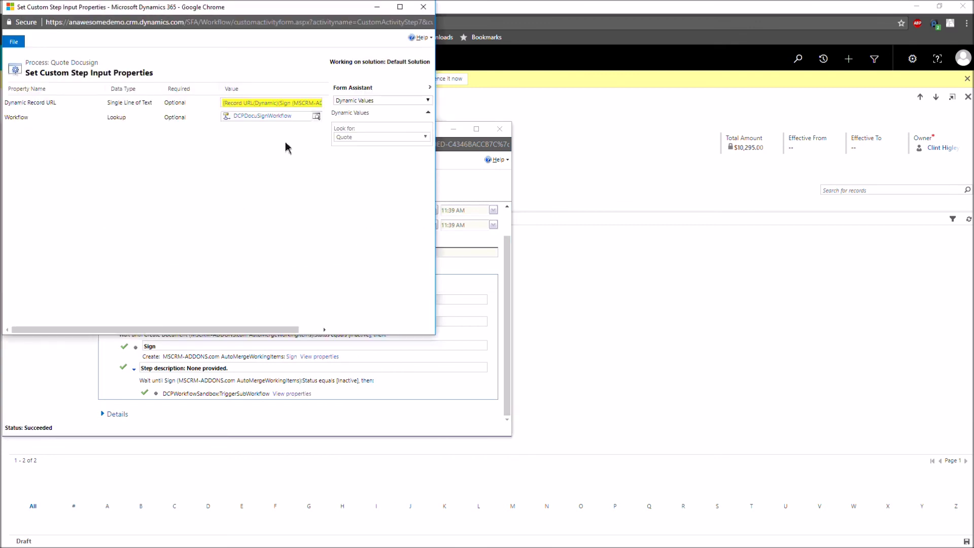
pyautogui.click(258, 118)
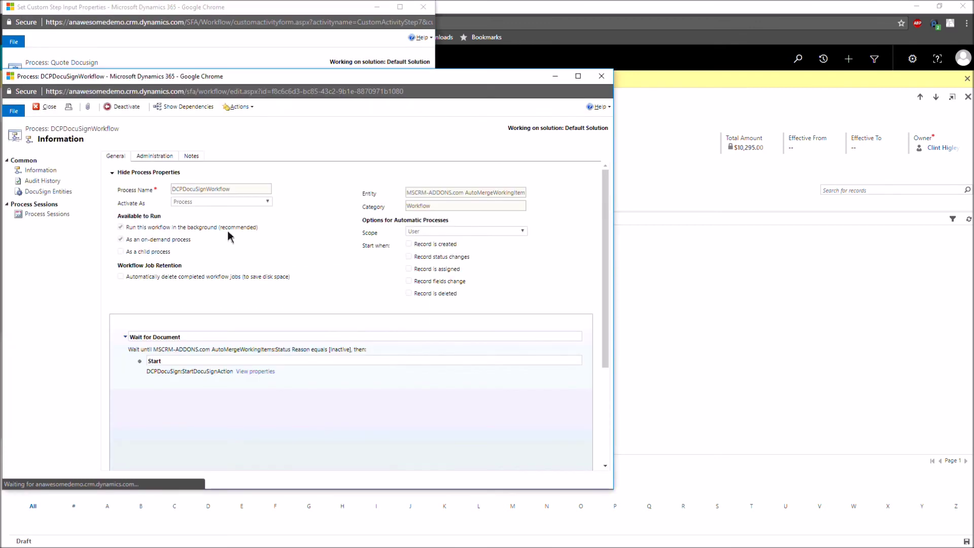
pyautogui.click(50, 215)
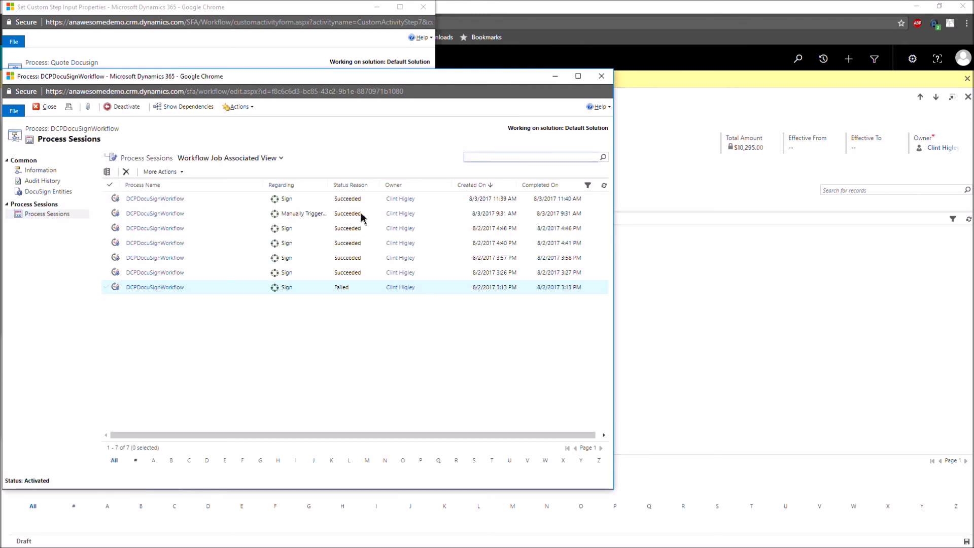
pyautogui.click(605, 186)
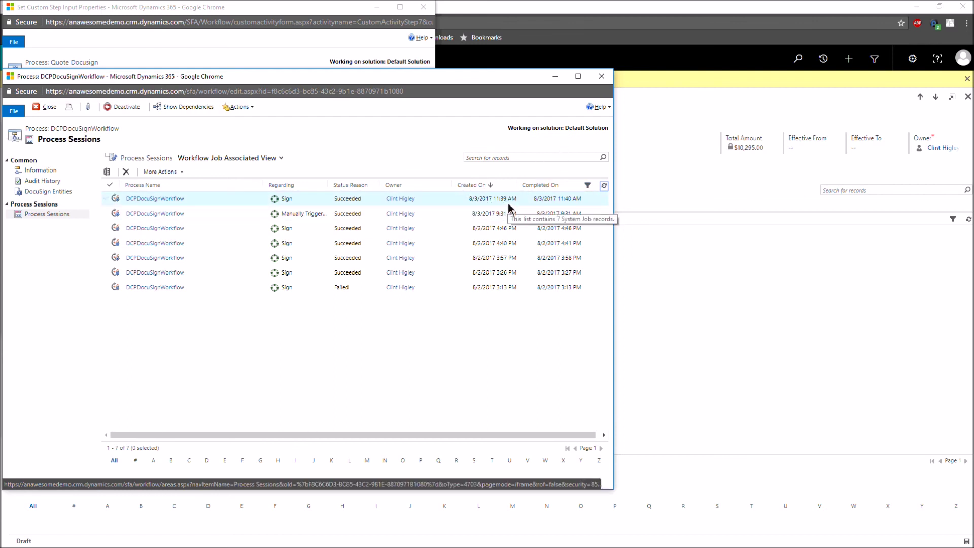
pyautogui.click(602, 76)
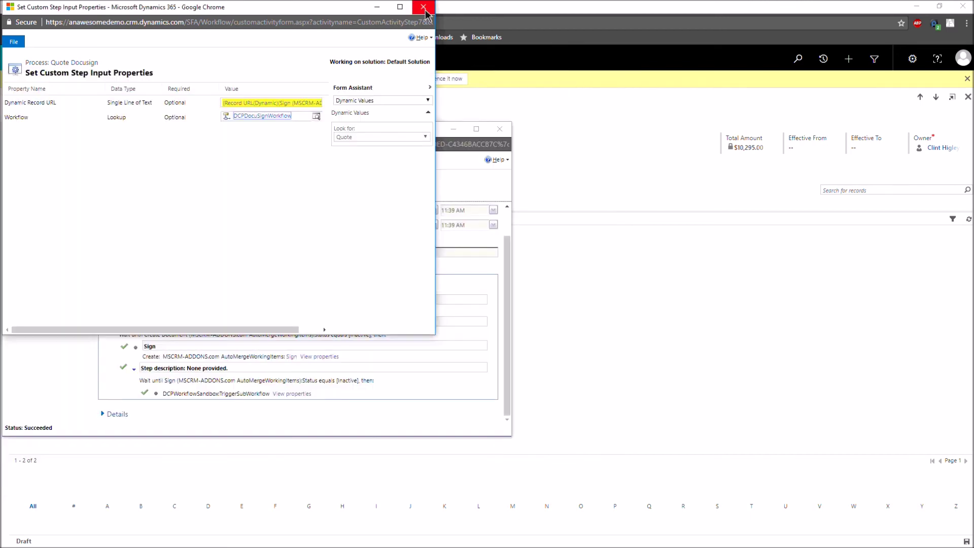
# Step: Close the workflow properties and job windows, and open the quote document for signing from the DocuSign review request email
pyautogui.click(424, 8)
pyautogui.click(500, 129)
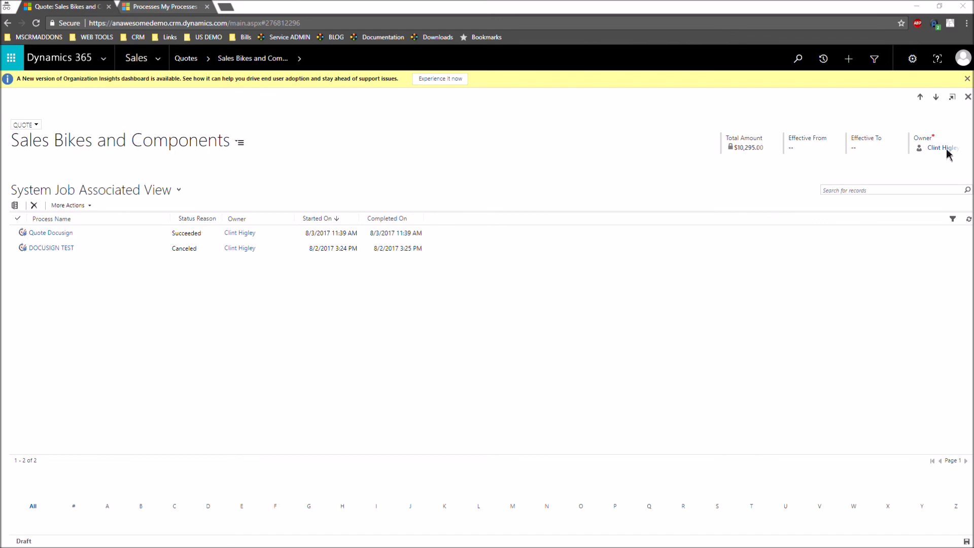
pyautogui.moveTo(50, 63); pyautogui.dragTo(460, 56)
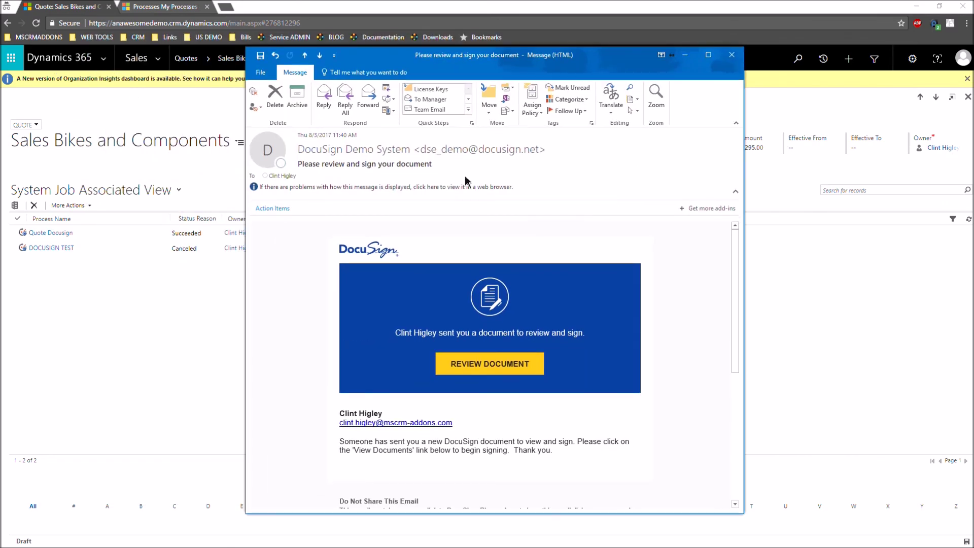
pyautogui.click(494, 364)
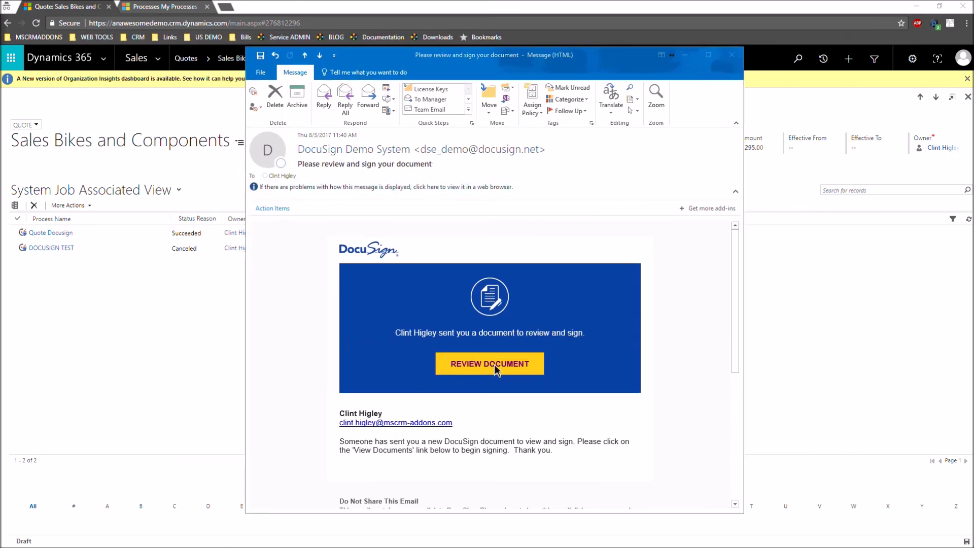
pyautogui.moveTo(1, 31); pyautogui.dragTo(188, 20)
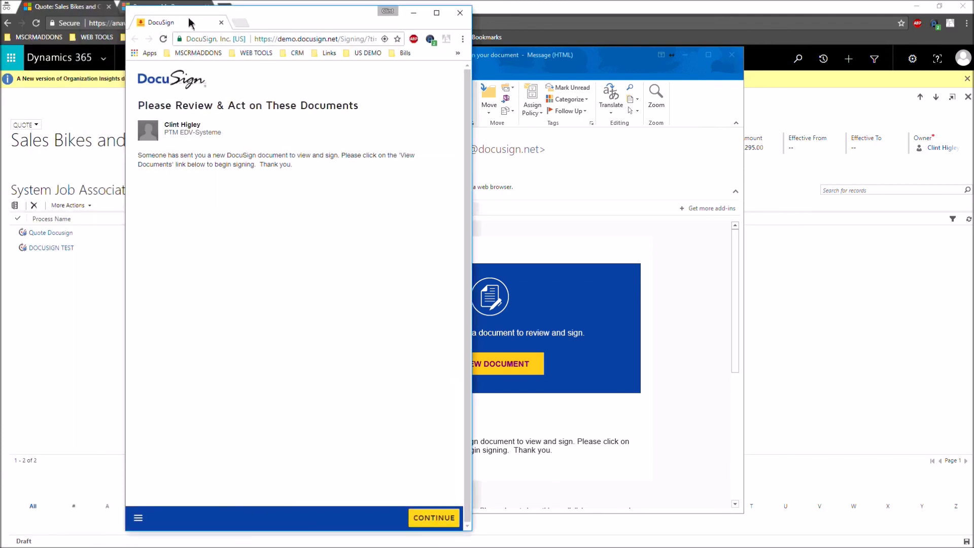
pyautogui.doubleClick(291, 19)
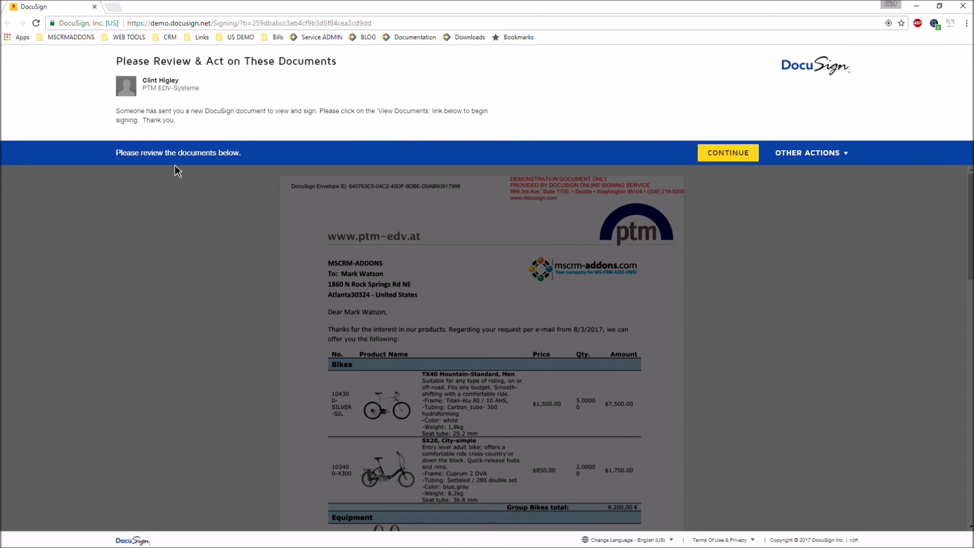
pyautogui.click(726, 153)
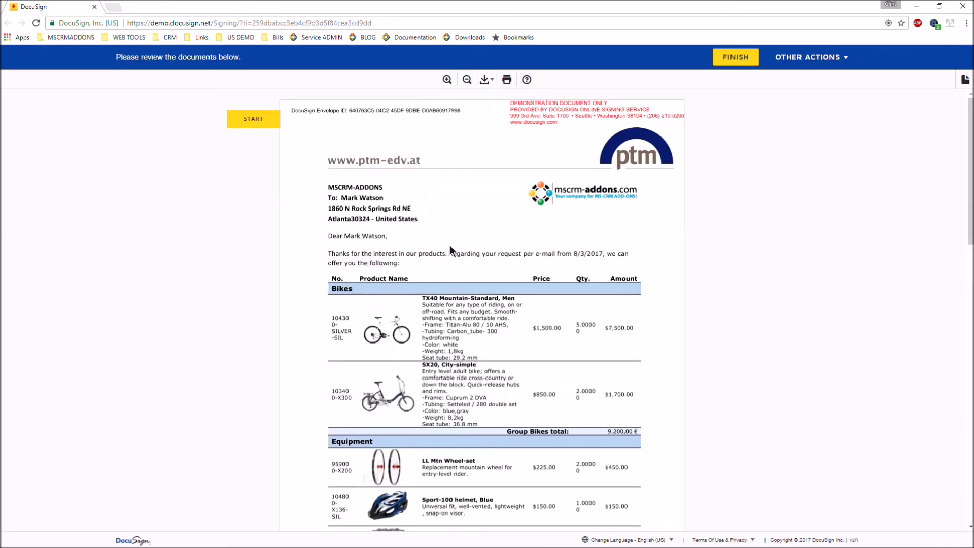
# Step: Sign the quote in the required signature field below the equipment items and finish the signing
pyautogui.scroll(-1, 386, 243)
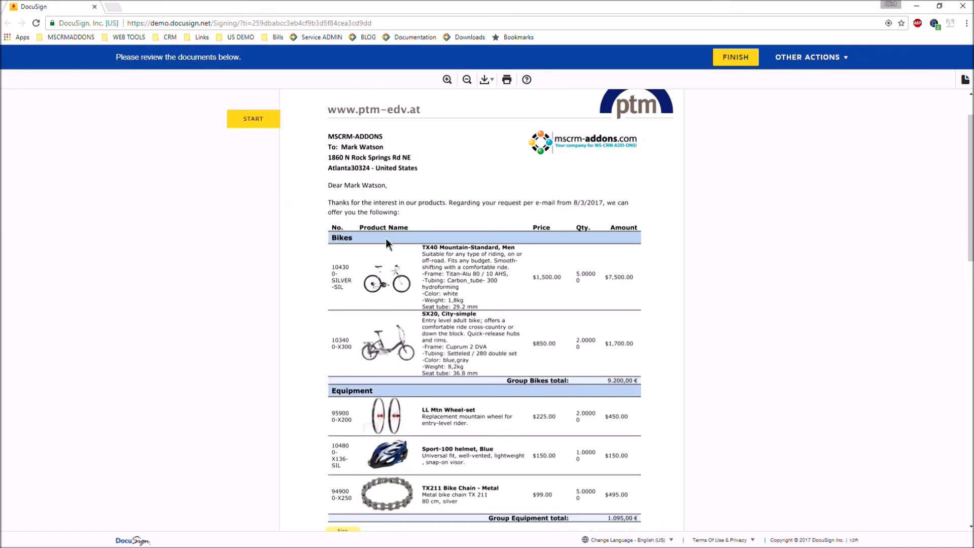
pyautogui.scroll(-3, 386, 242)
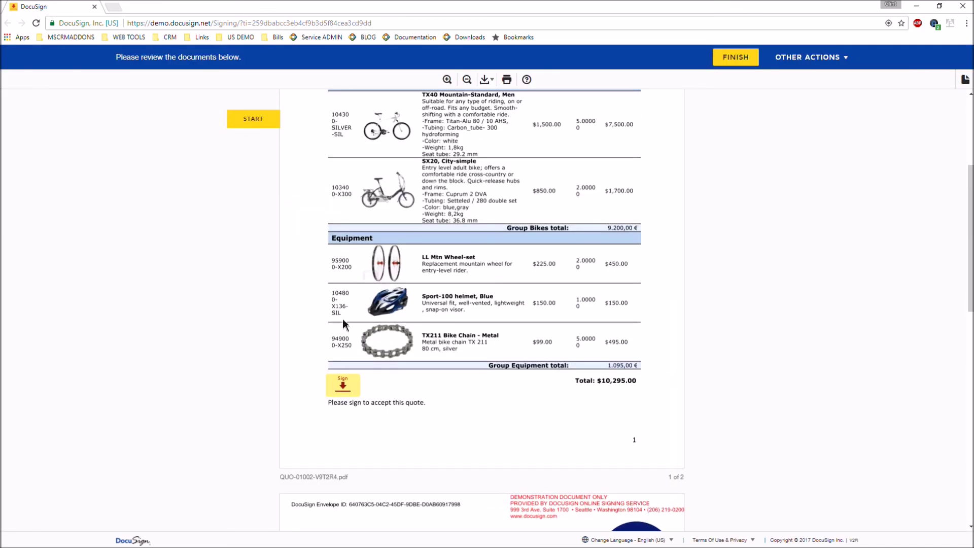
pyautogui.scroll(-3, 381, 323)
pyautogui.scroll(2, 381, 323)
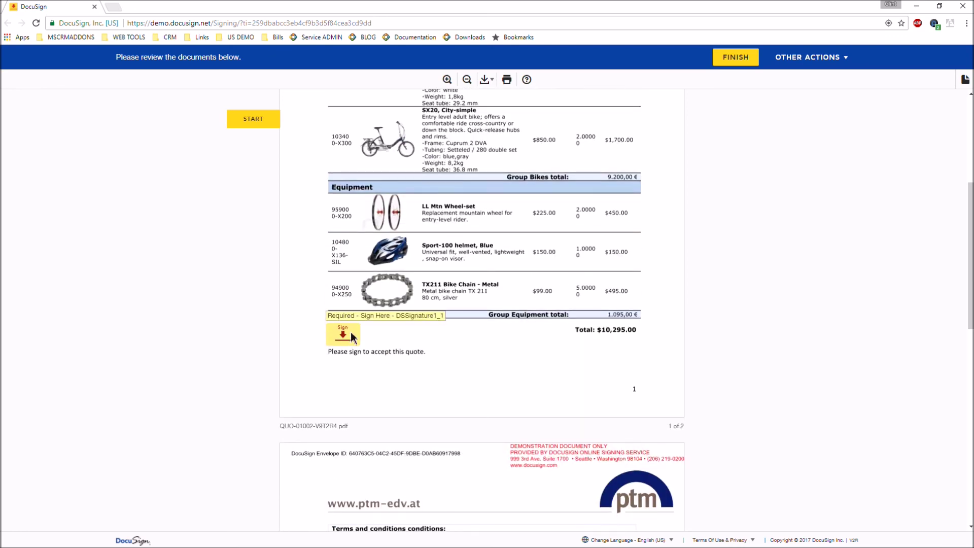
pyautogui.click(343, 335)
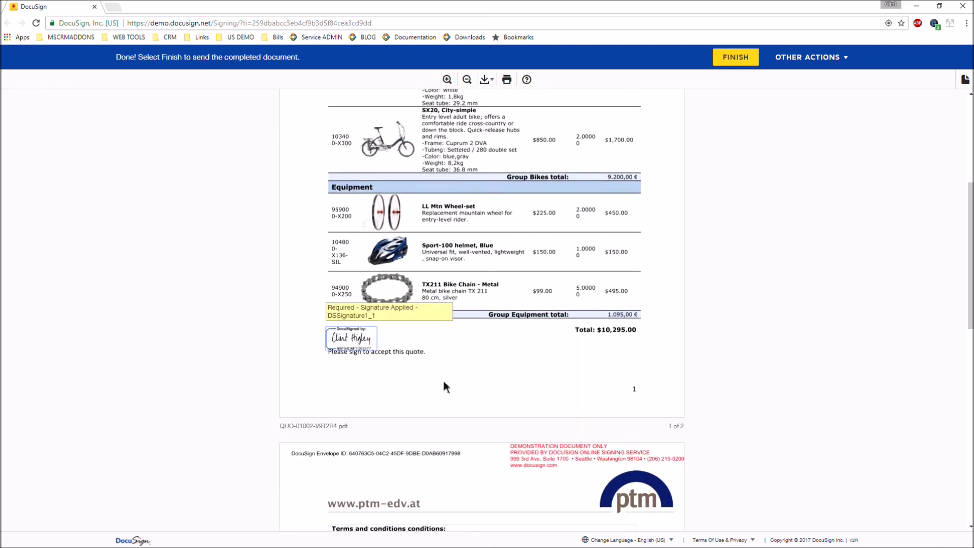
pyautogui.click(735, 57)
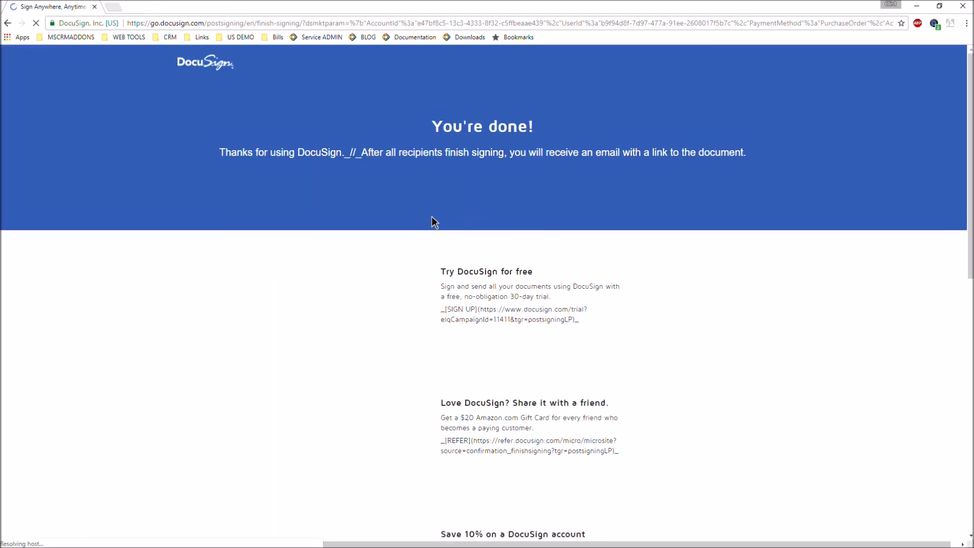
# Step: Close the DocuSign page and the review request email, and return to the My Processes list
pyautogui.click(94, 7)
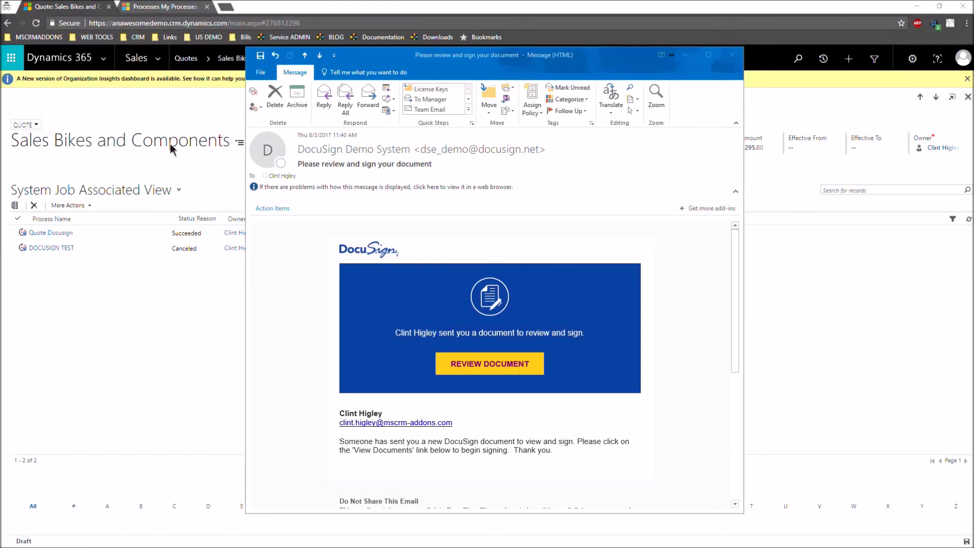
pyautogui.click(732, 56)
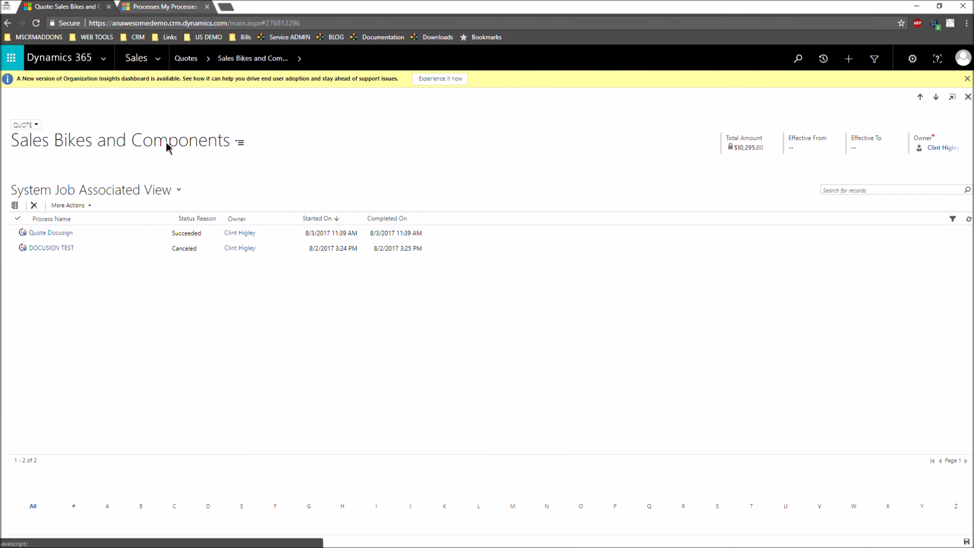
pyautogui.click(257, 60)
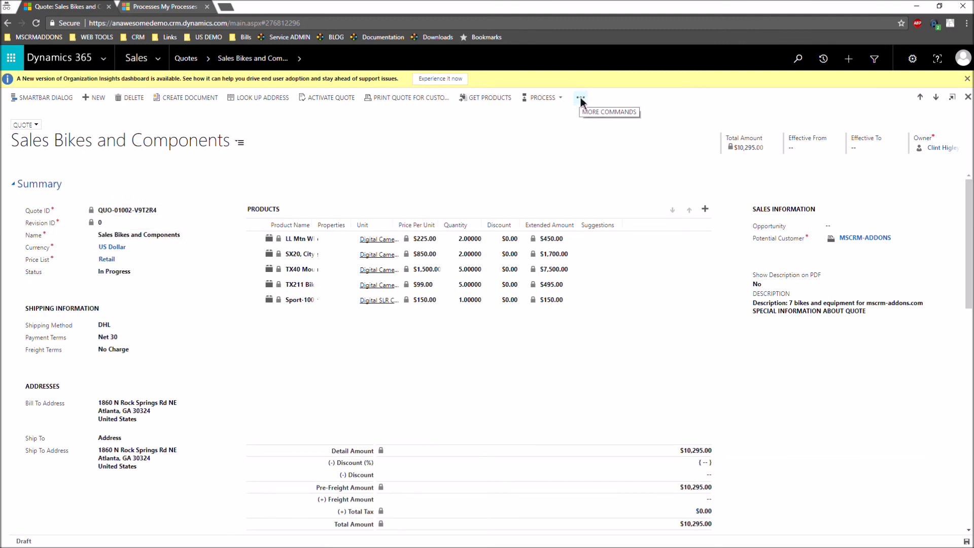
pyautogui.click(177, 6)
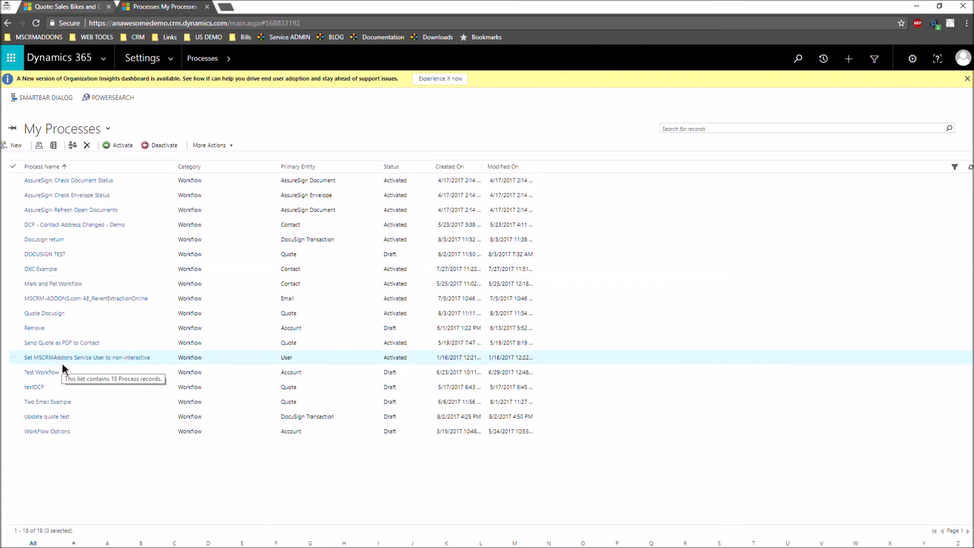
pyautogui.click(49, 240)
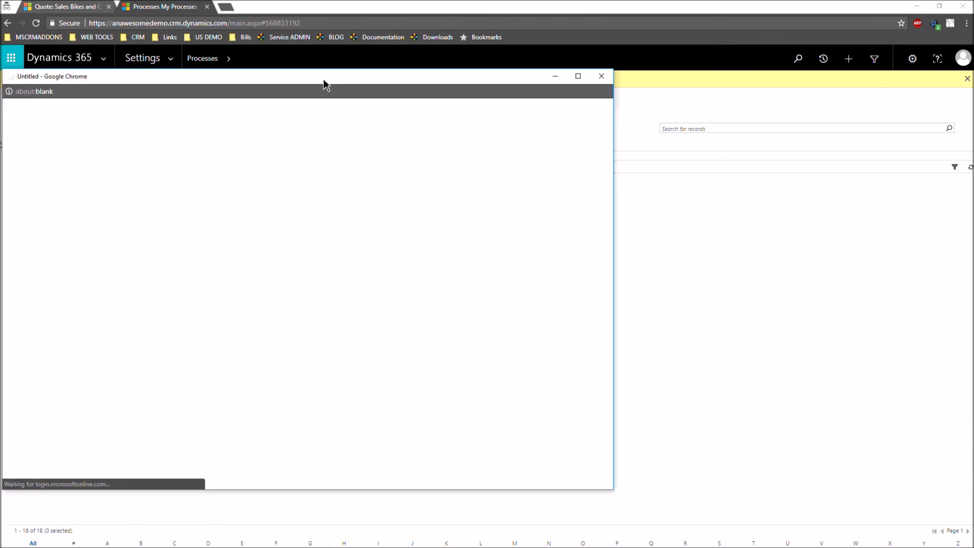
pyautogui.moveTo(326, 83); pyautogui.dragTo(385, 73)
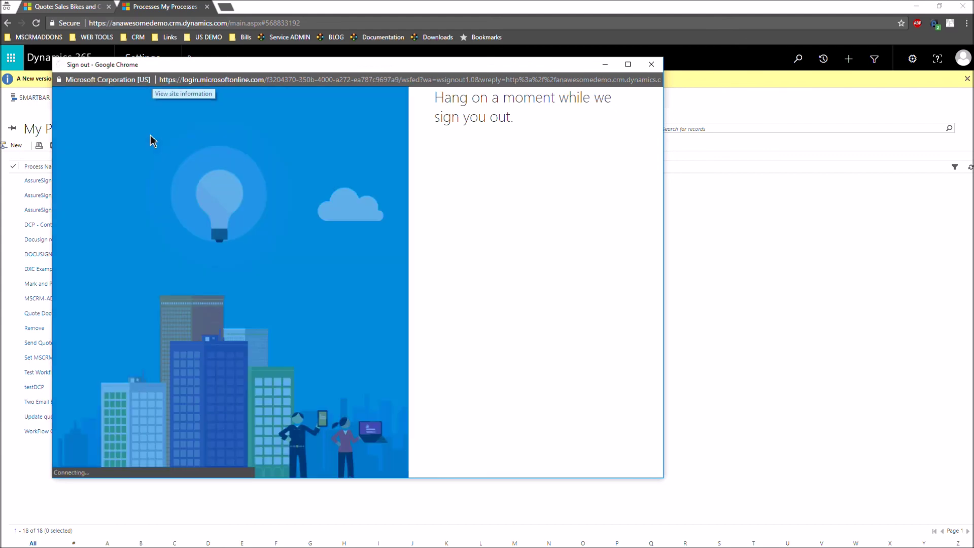
pyautogui.click(651, 65)
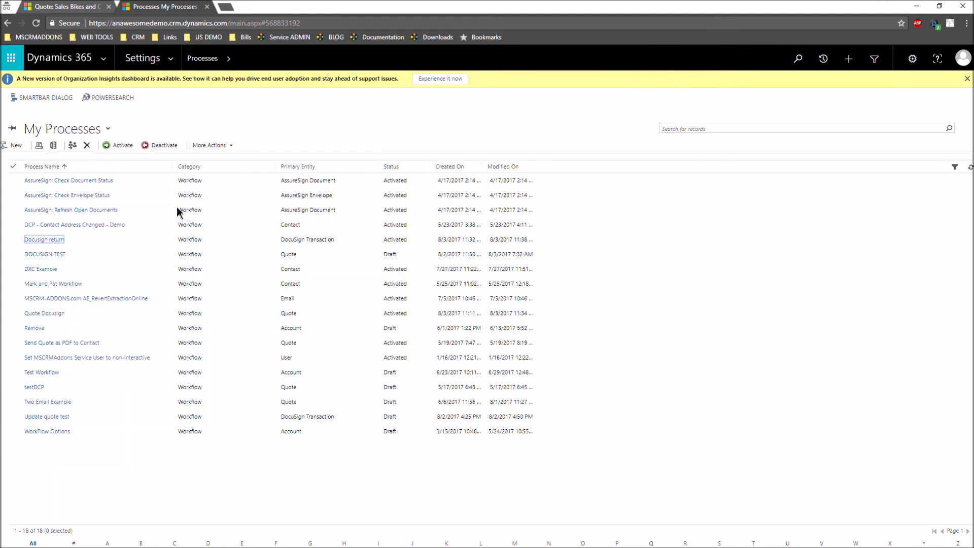
# Step: Open the Docusign return workflow, signing in with the account password, then check its process sessions and close it
pyautogui.click(47, 240)
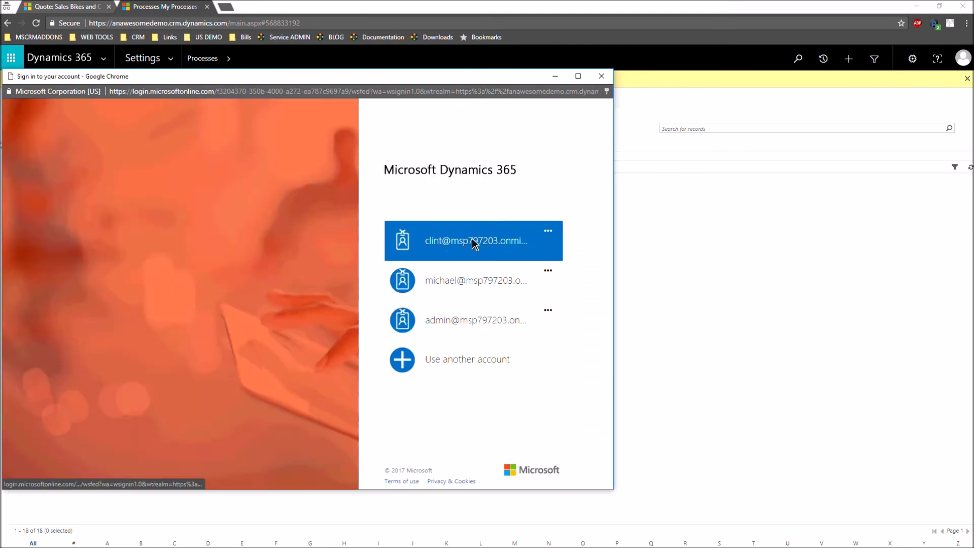
pyautogui.click(475, 248)
pyautogui.click(416, 283)
pyautogui.write('•••••••••••')
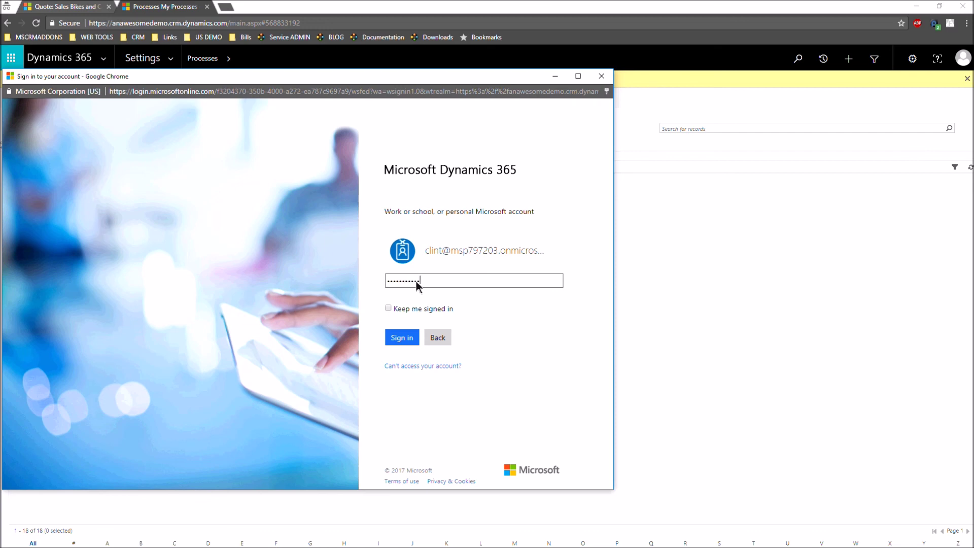
pyautogui.press('Return')
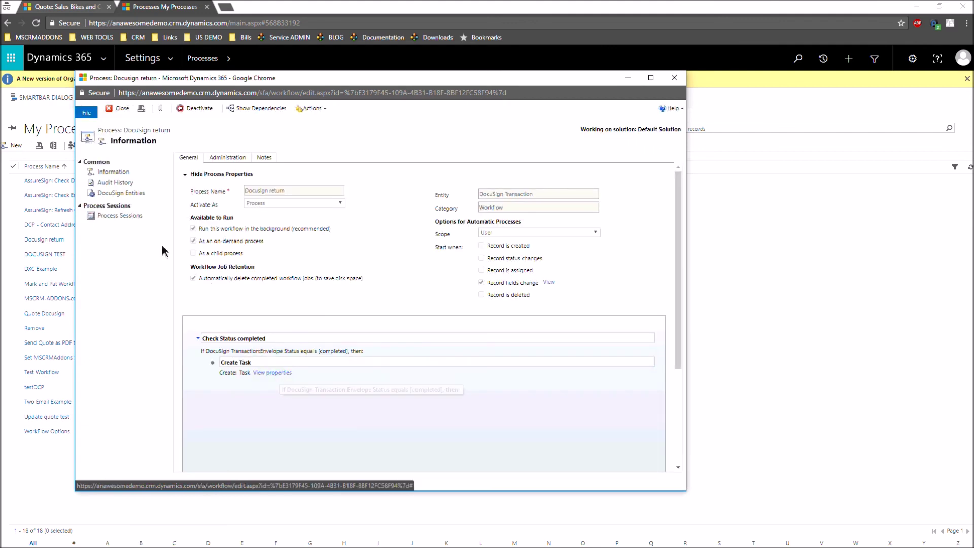
pyautogui.click(127, 215)
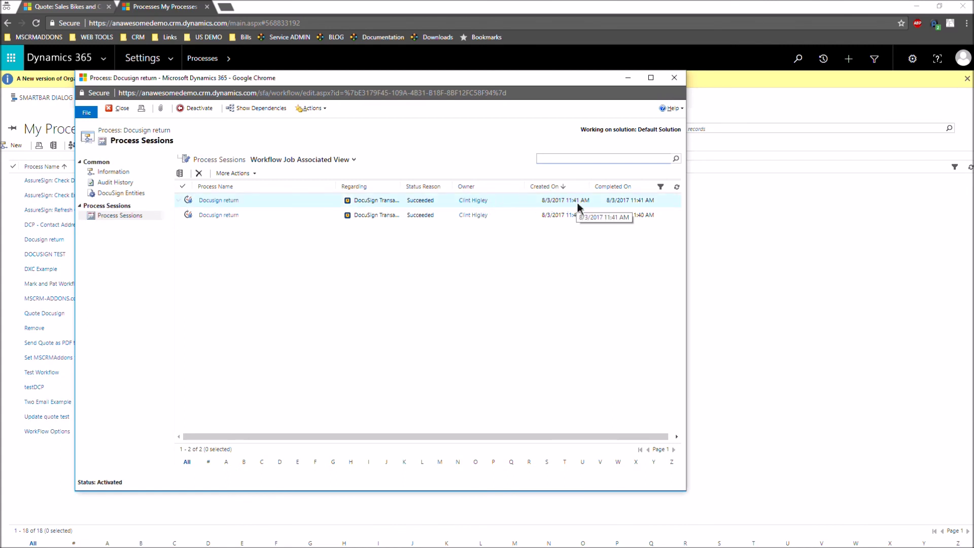
pyautogui.click(674, 77)
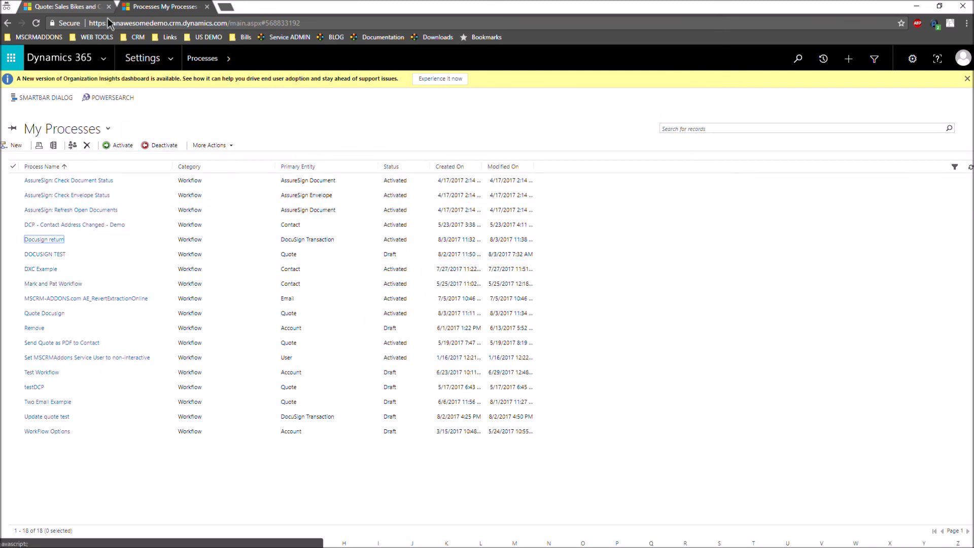
# Step: In the Sales Bikes and Components quote's notes, download and open the signed PDF returned by DocuSign and check its signature area
pyautogui.click(68, 6)
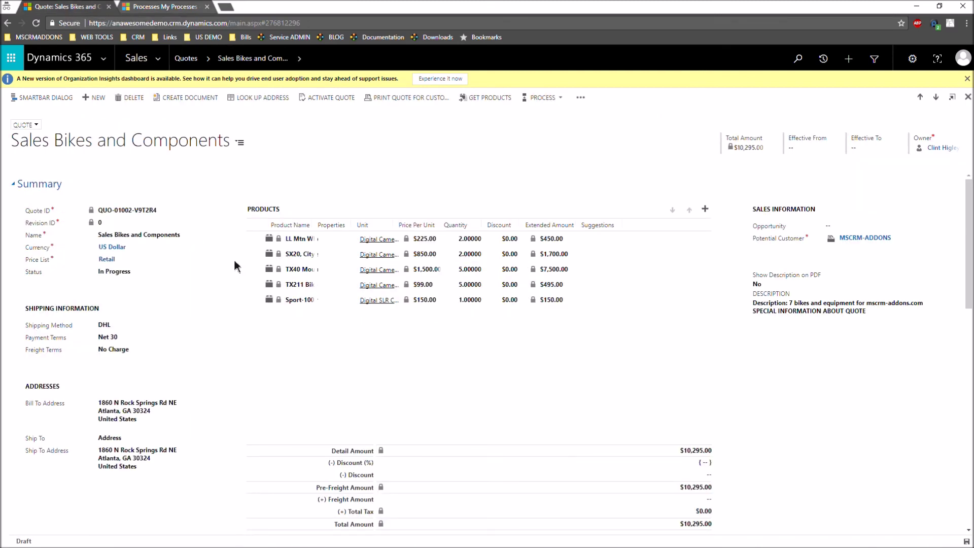
pyautogui.scroll(-6, 188, 351)
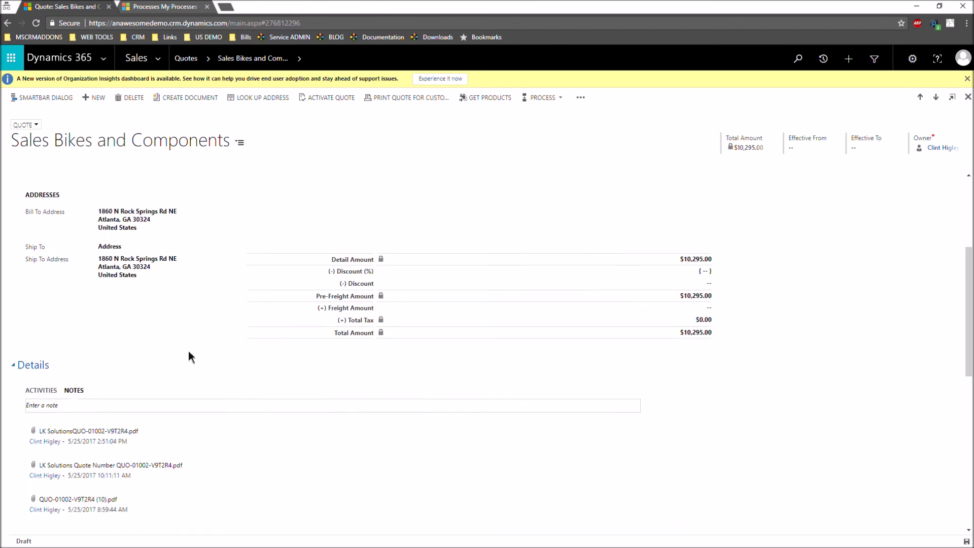
pyautogui.click(38, 276)
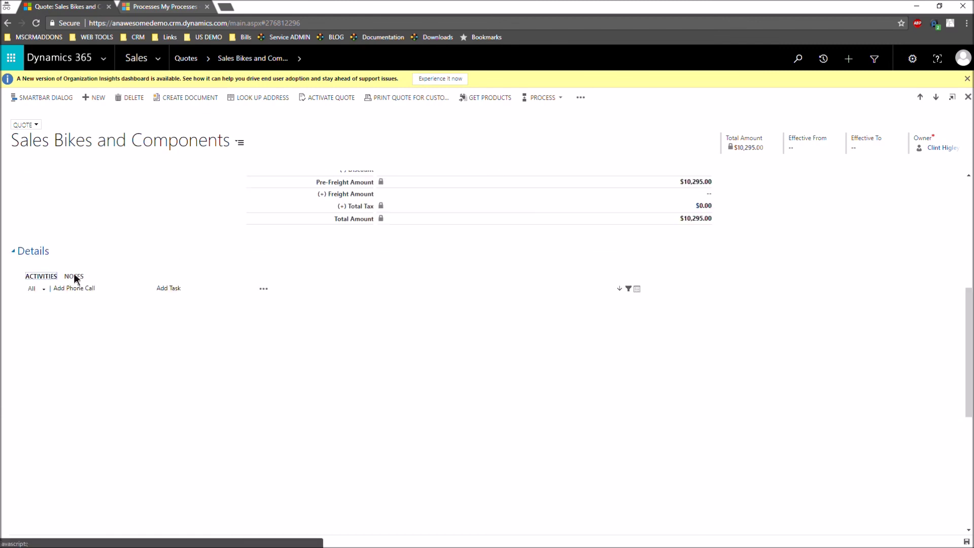
pyautogui.click(76, 277)
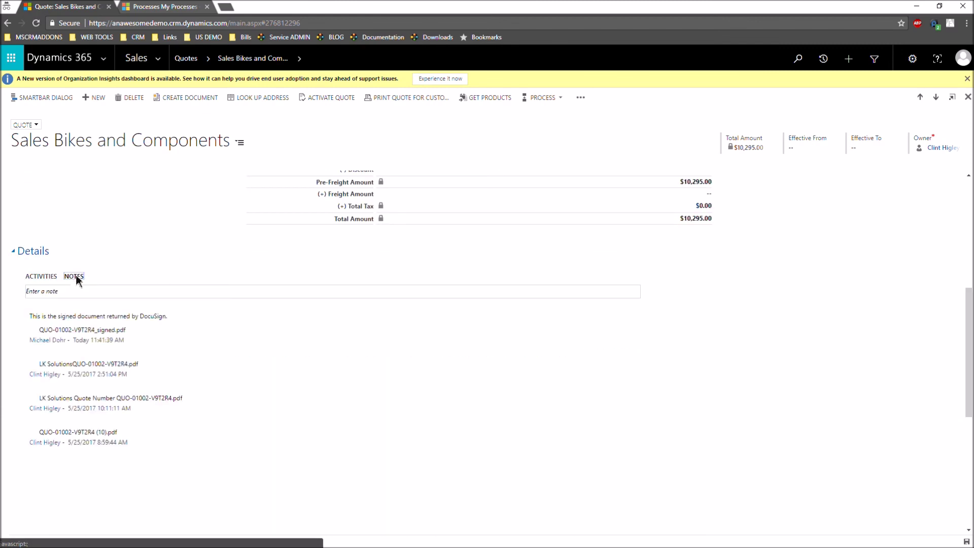
pyautogui.click(87, 330)
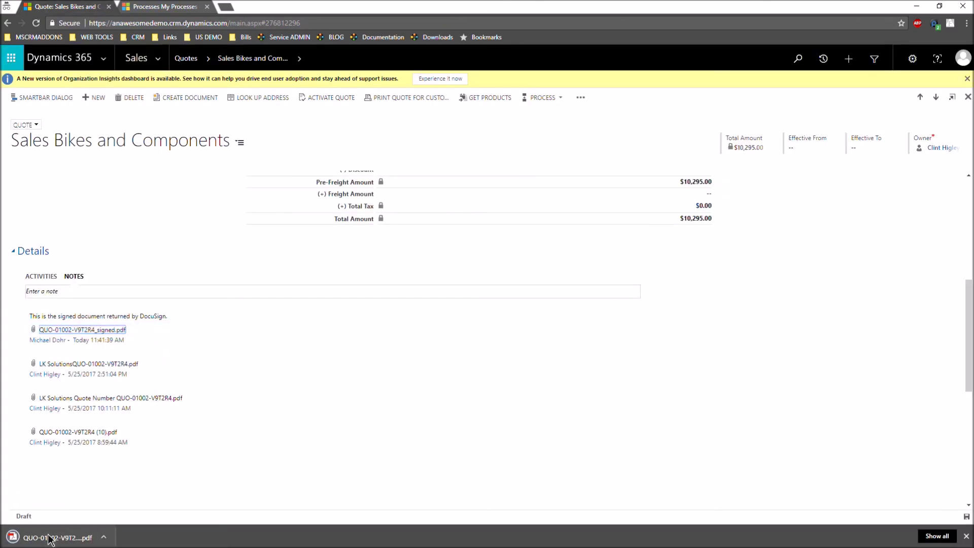
pyautogui.click(48, 535)
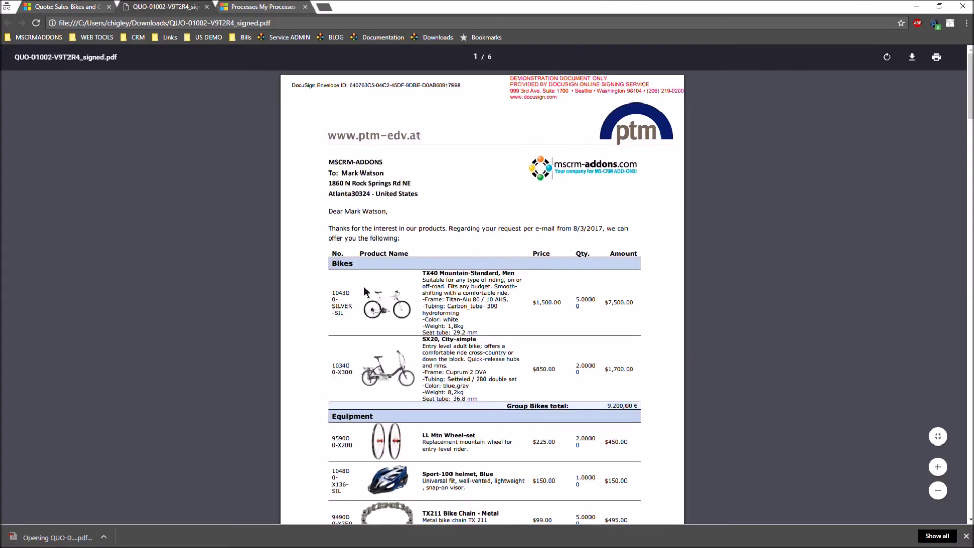
pyautogui.scroll(-6, 365, 305)
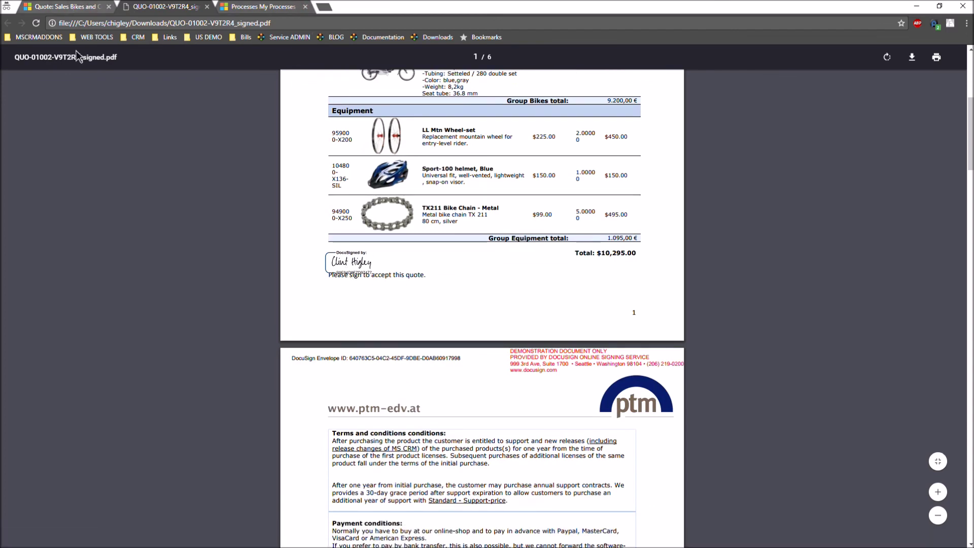
# Step: Reload the quote's activities and review the description of the Sign completed task
pyautogui.click(61, 6)
pyautogui.scroll(-4, 188, 387)
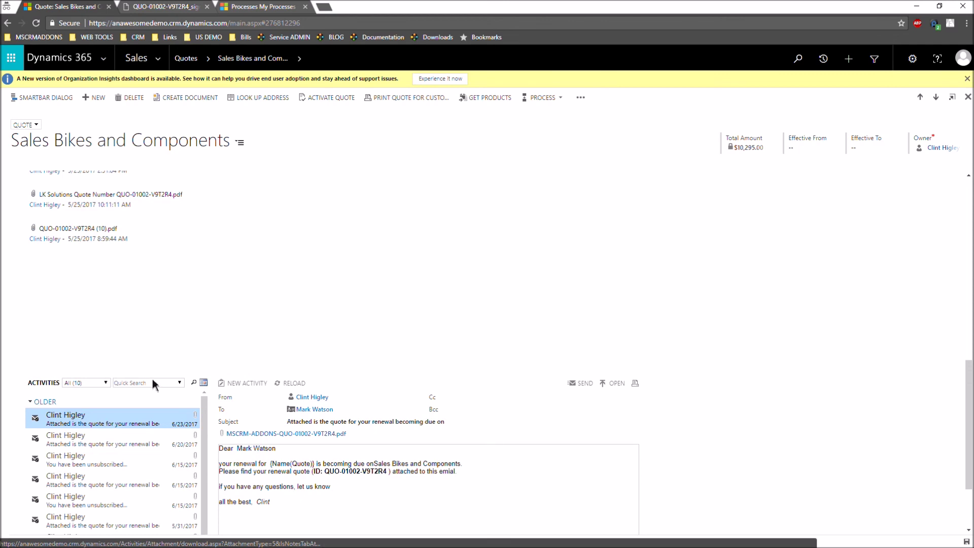
pyautogui.click(294, 382)
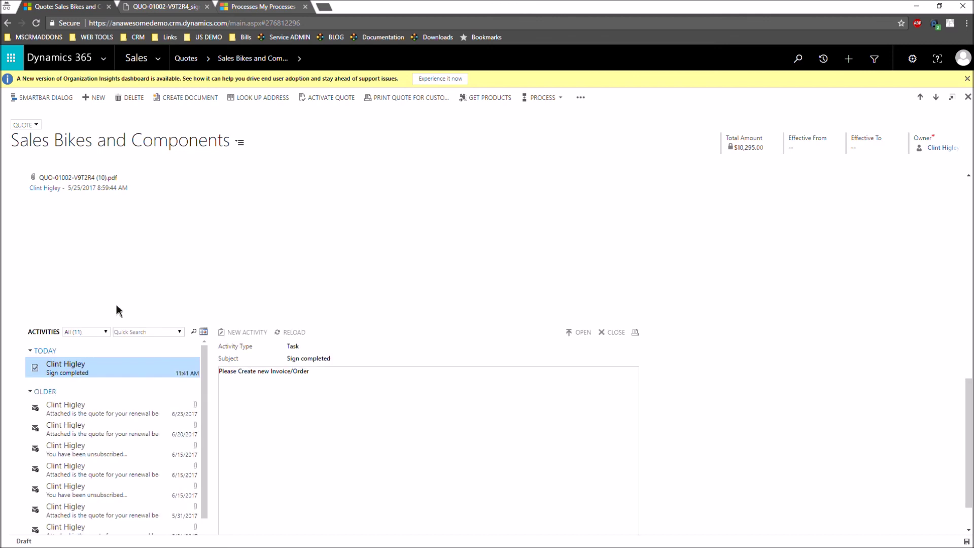
pyautogui.scroll(-1, 116, 306)
pyautogui.click(109, 321)
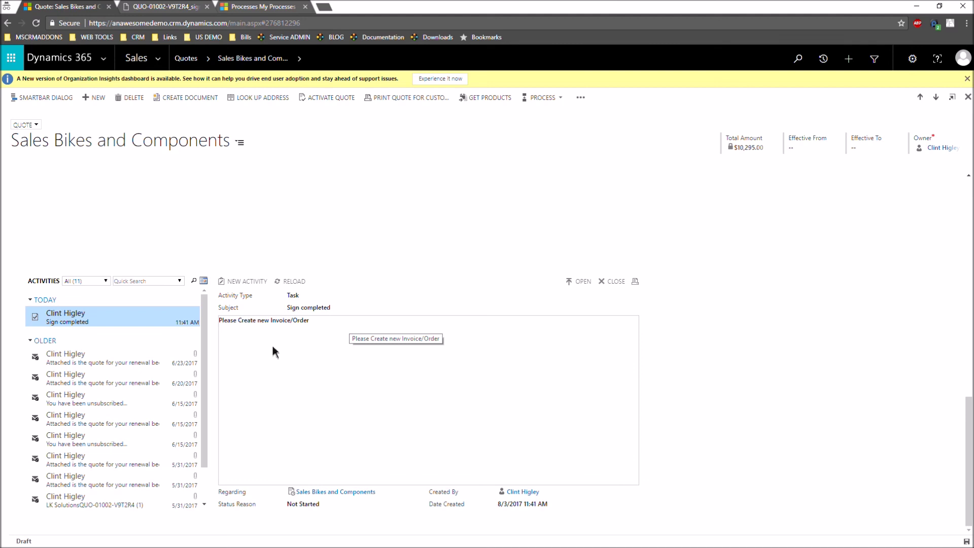
pyautogui.moveTo(273, 322); pyautogui.dragTo(315, 318)
pyautogui.click(316, 323)
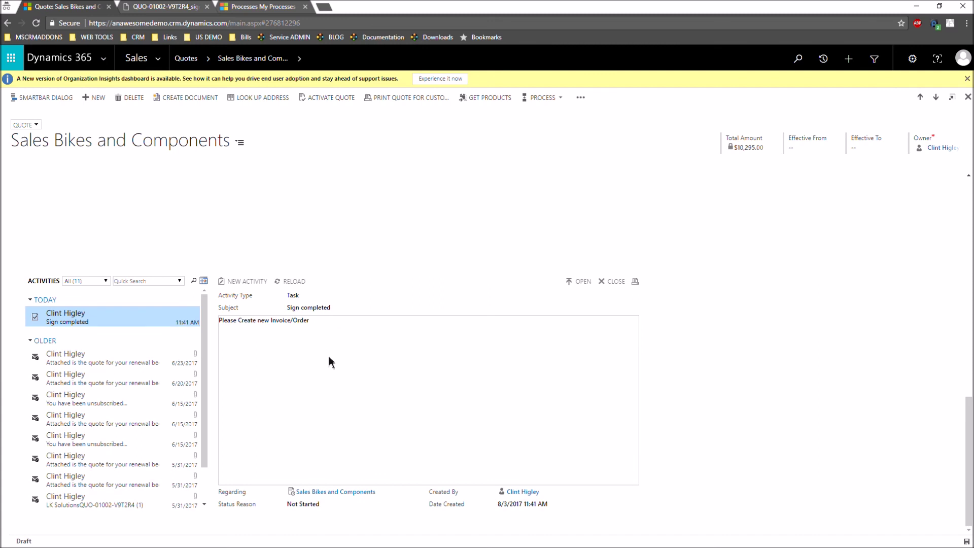